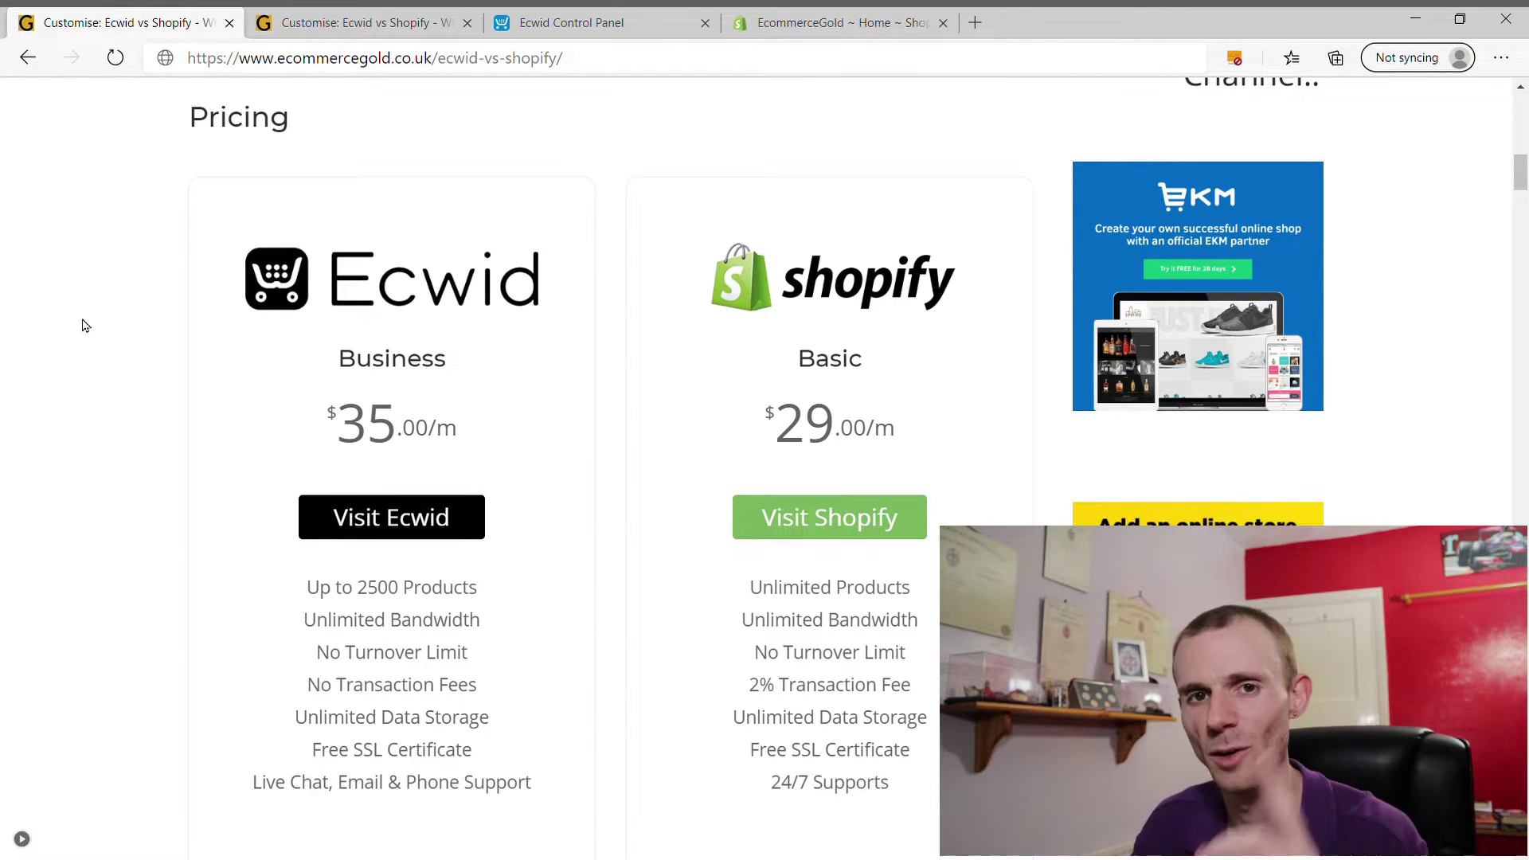
- Review the Hosting & Performance section of the Ecwid vs Shopify article, including the website speed test figures
left_click(291, 24)
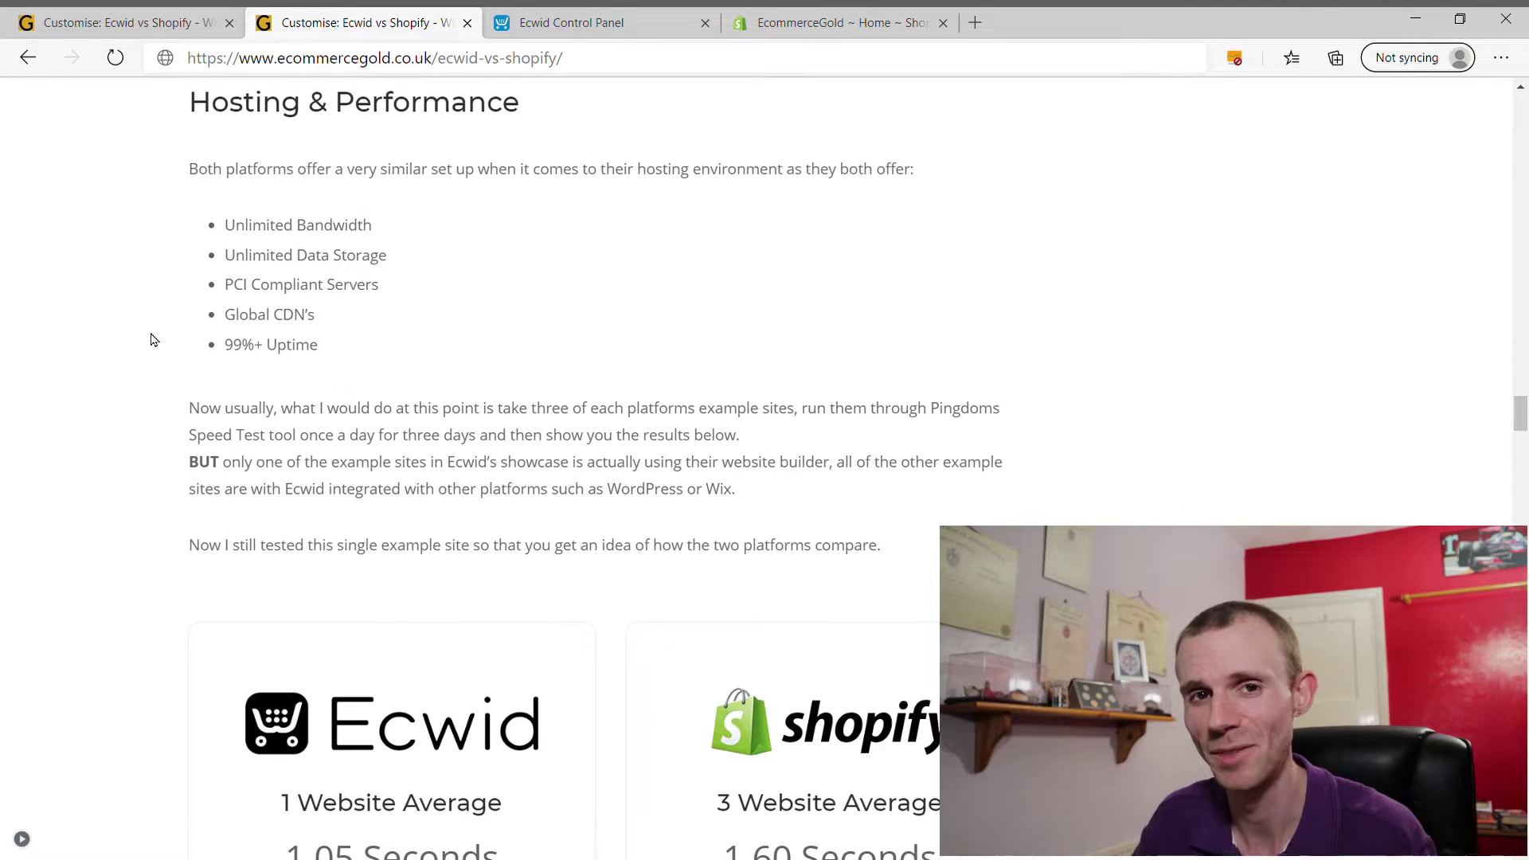
scroll(154, 340, "down", 3)
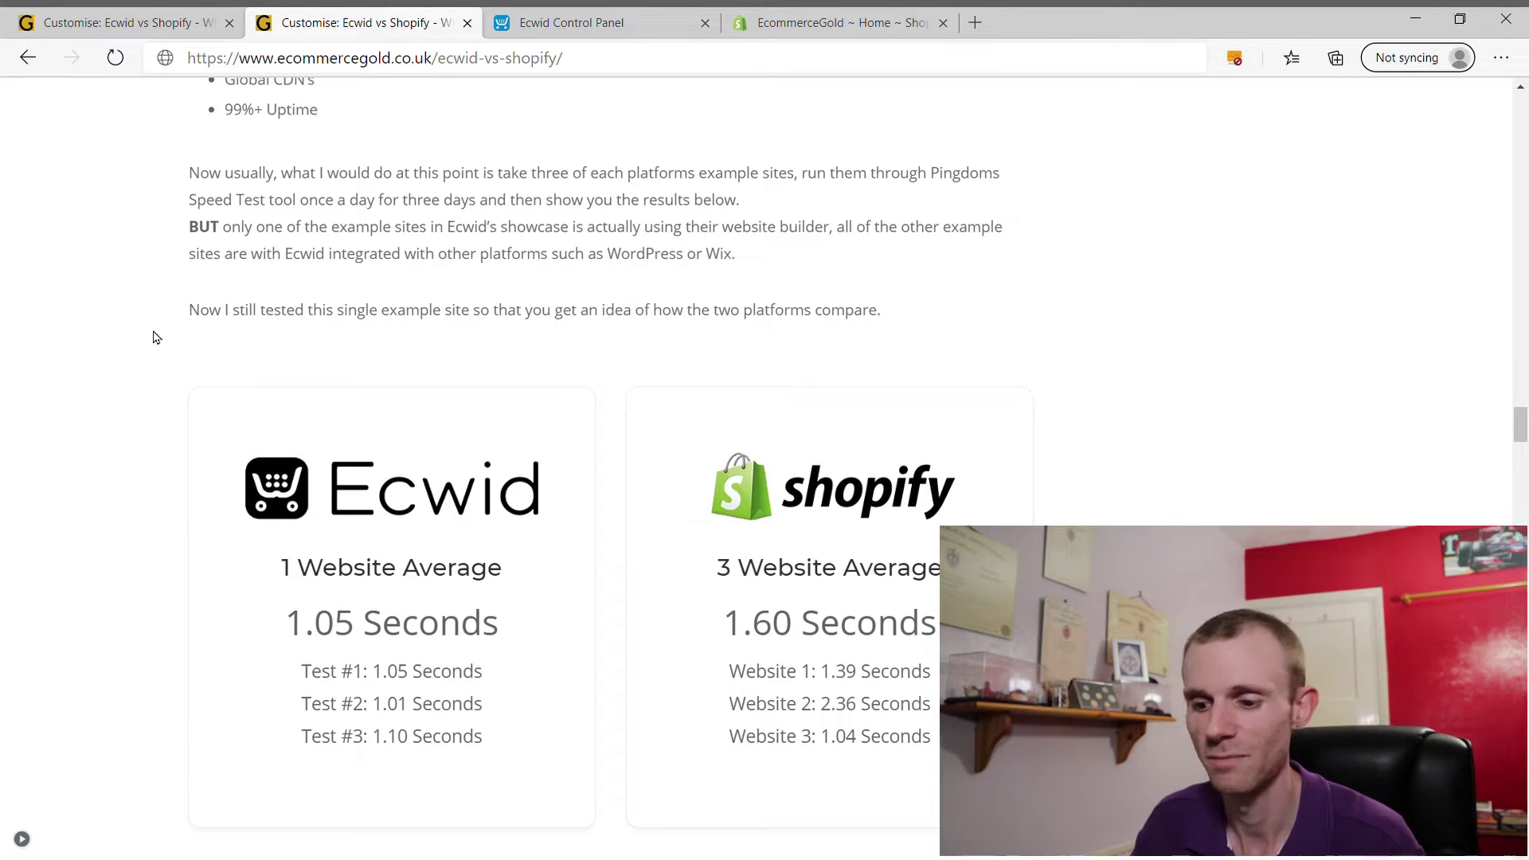
scroll(215, 398, "down", 3)
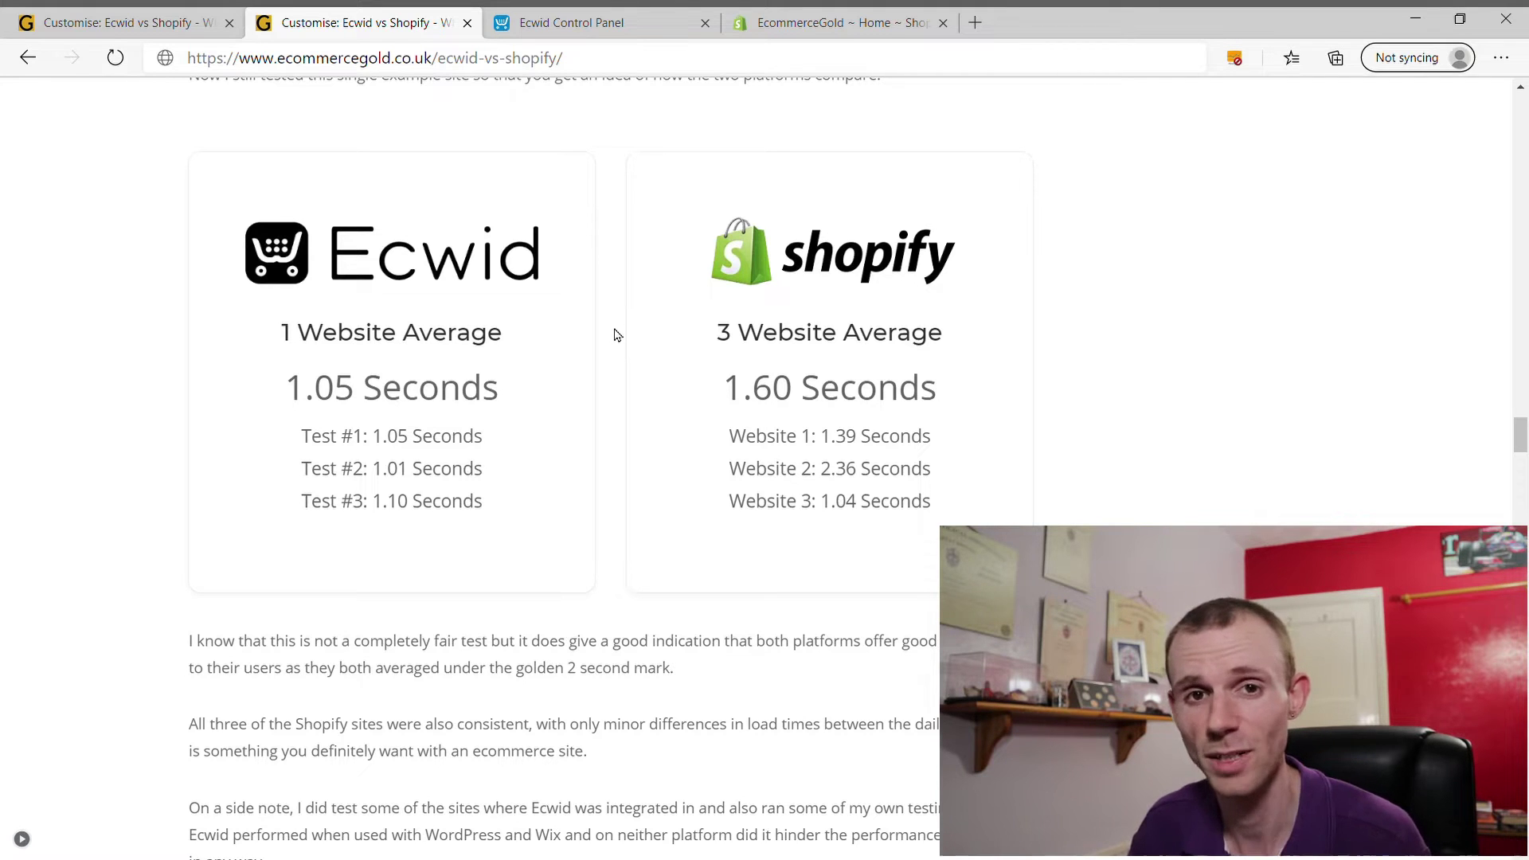
- Switch to the Ecwid Control Panel and examine its dashboard, including the My Sales options, reports and setup checklist
left_click(557, 24)
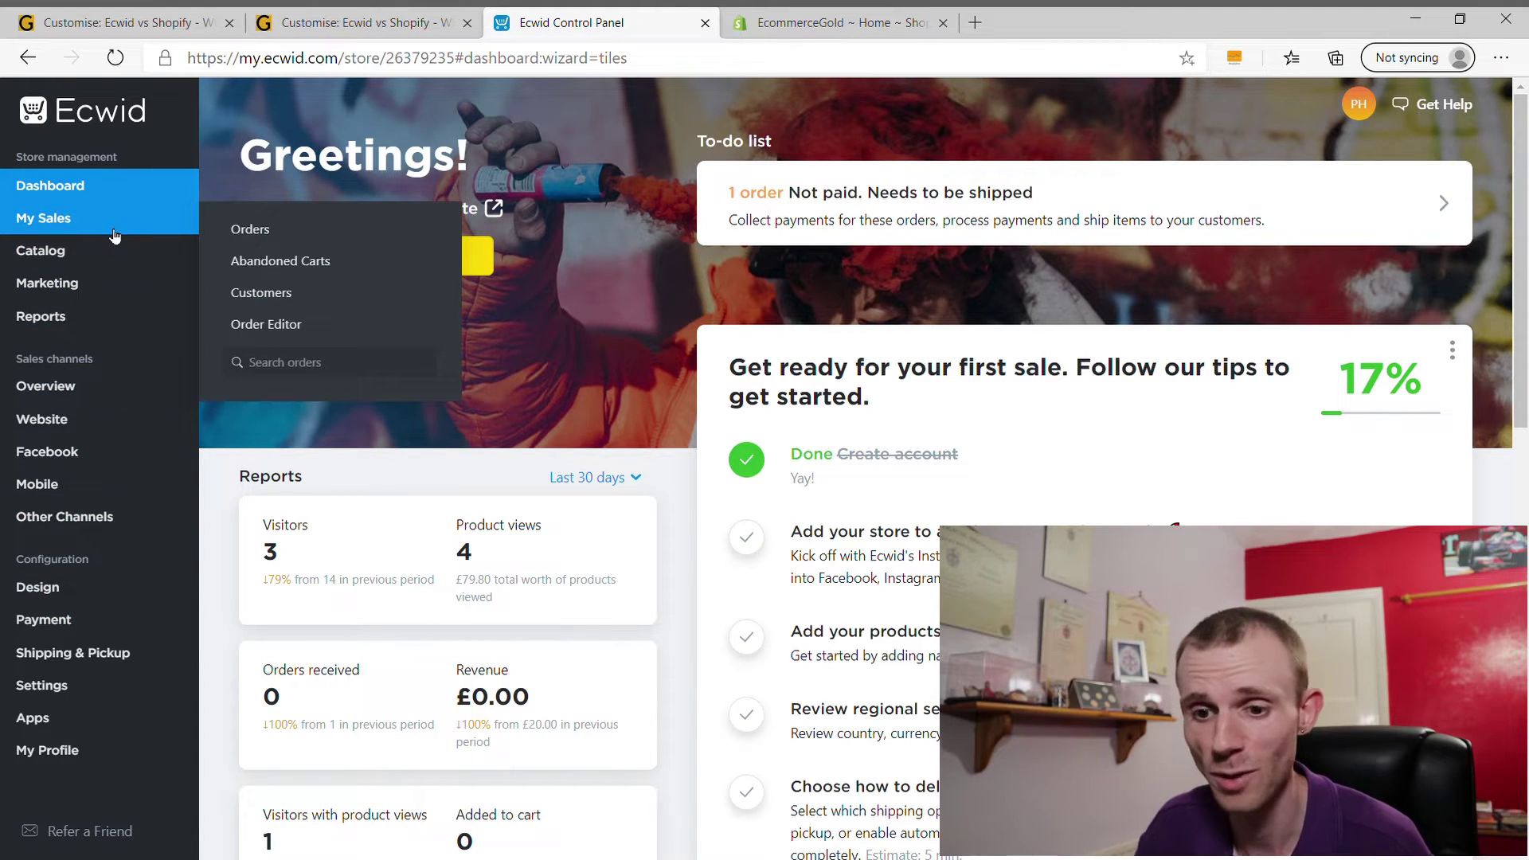
mouse_move(88, 234)
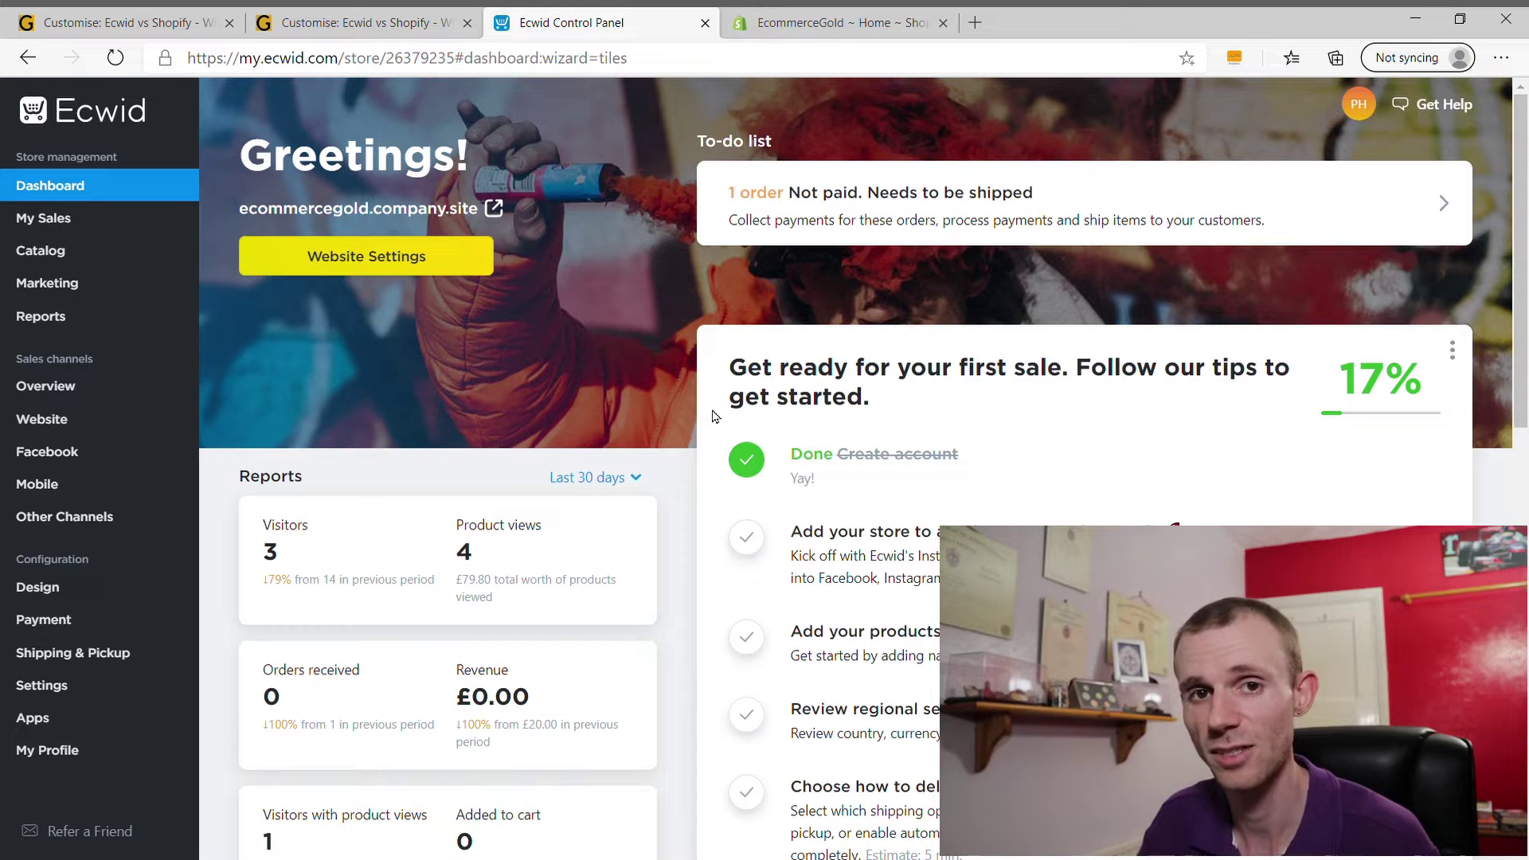
scroll(709, 422, "down", 1)
scroll(709, 422, "down", 2)
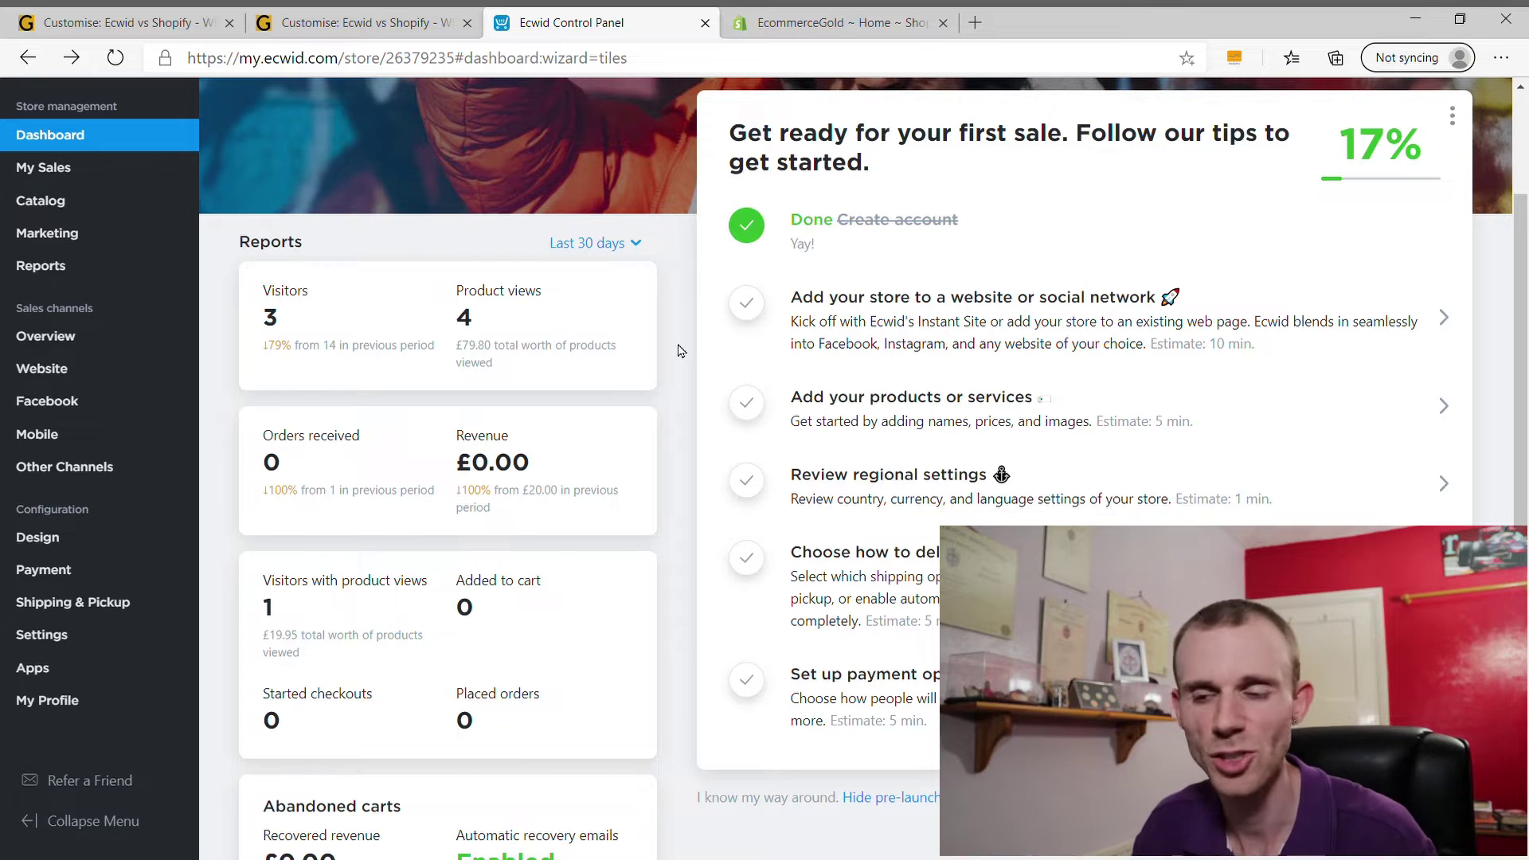
- Switch to the Shopify admin and look over the home page with its getting-started video and setup tasks
left_click(840, 23)
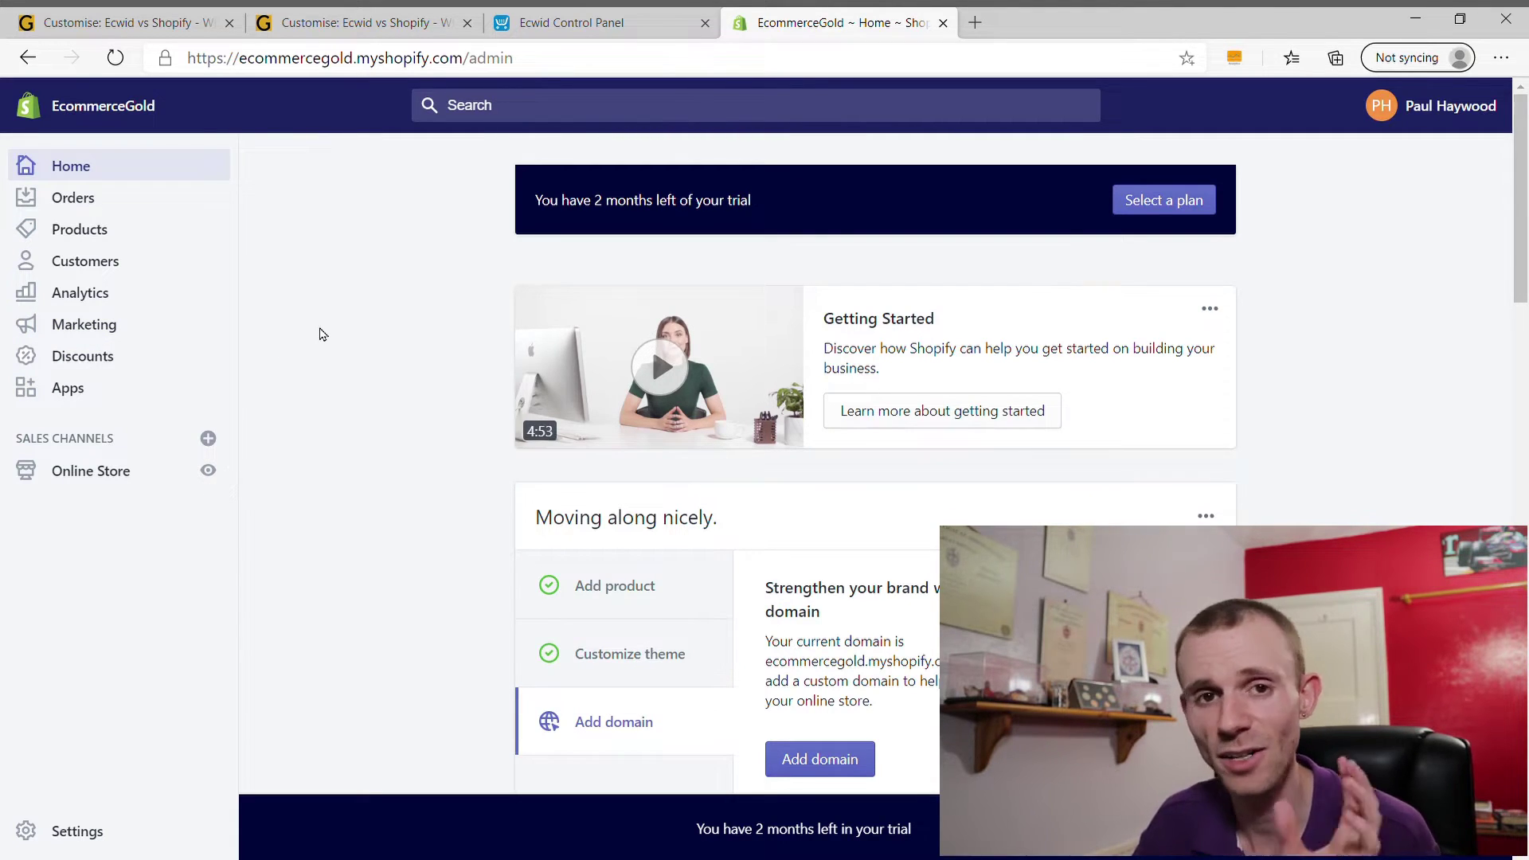
scroll(325, 348, "down", 3)
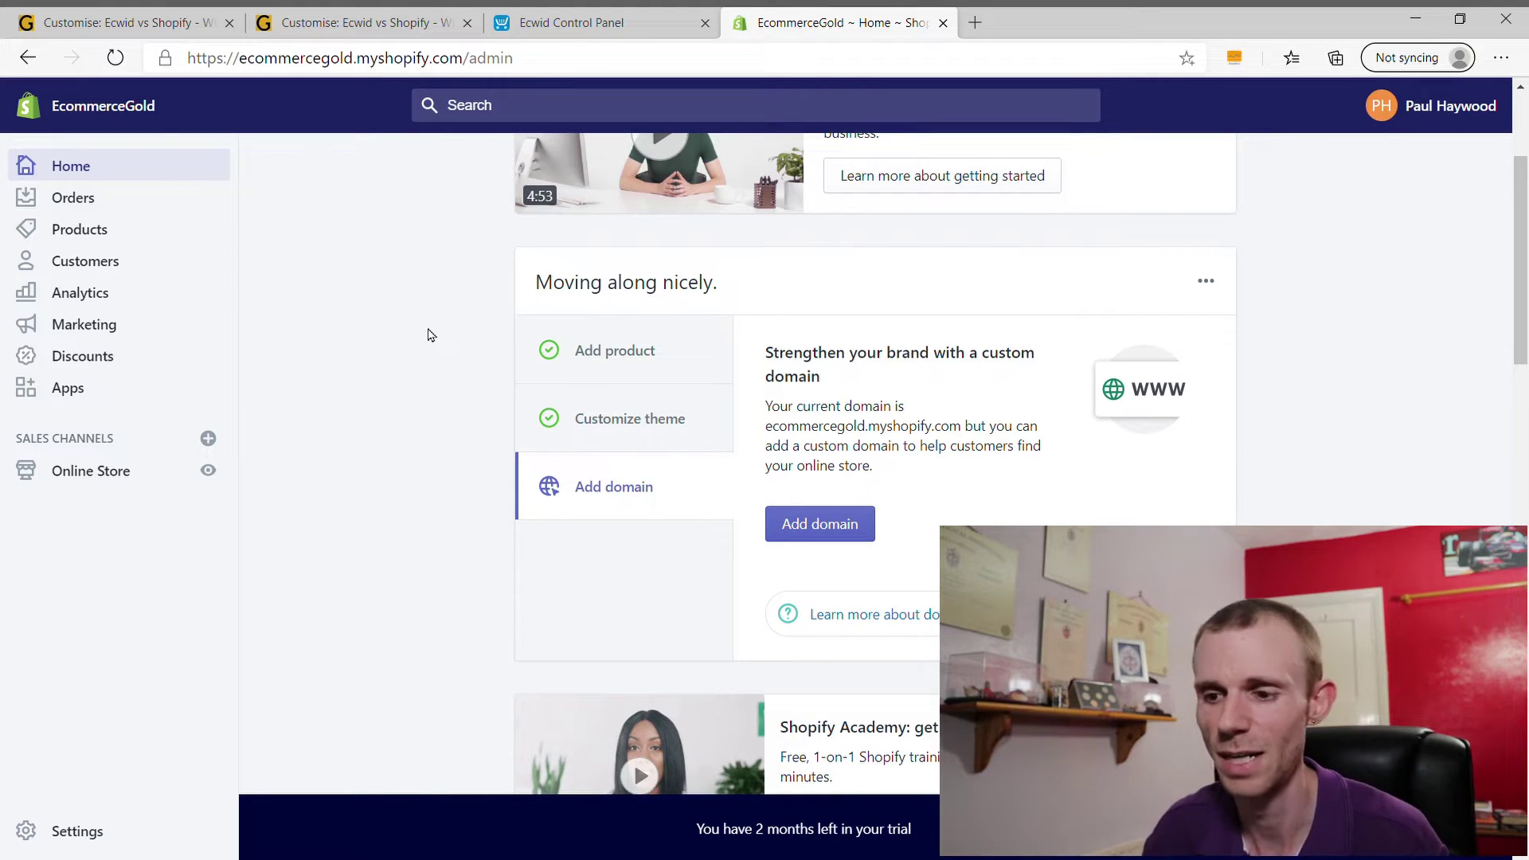
scroll(430, 338, "up", 3)
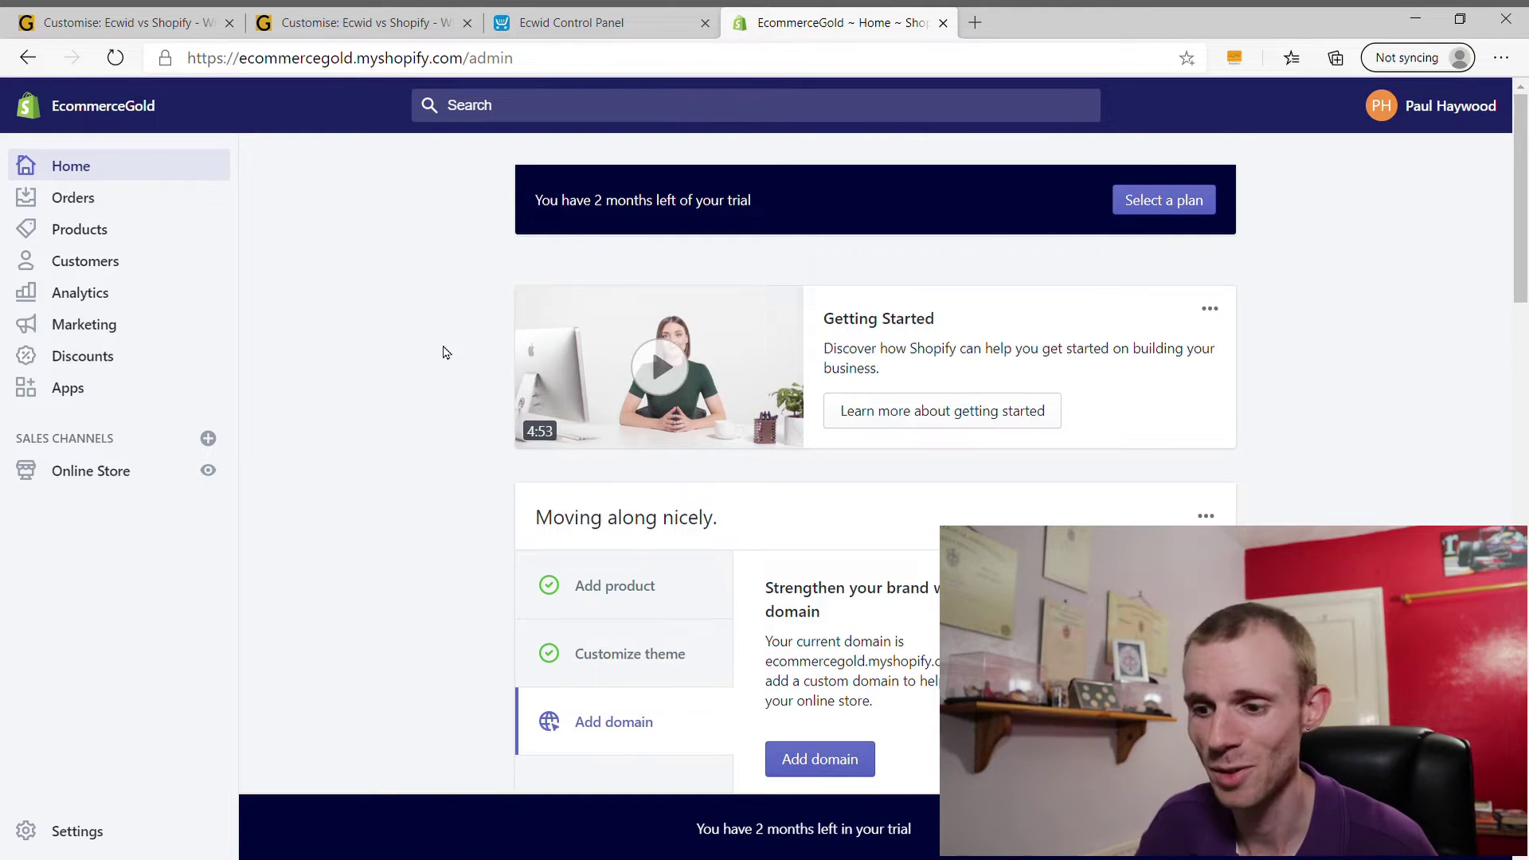
- Open Shopify's getting-started course, look through its lesson list, and return to the Shopify admin home page
left_click(937, 408)
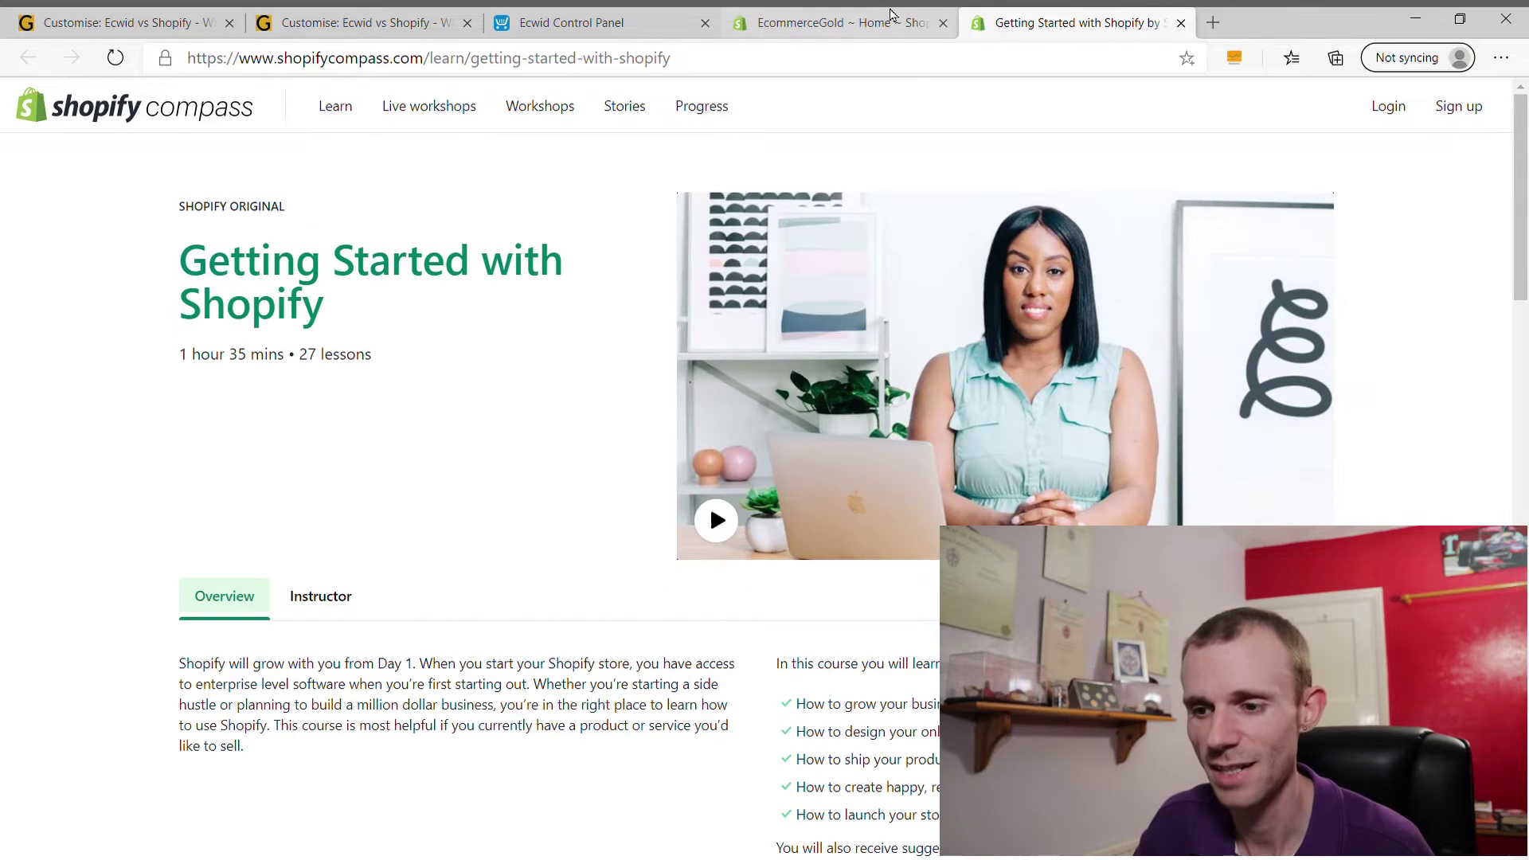
left_click(885, 22)
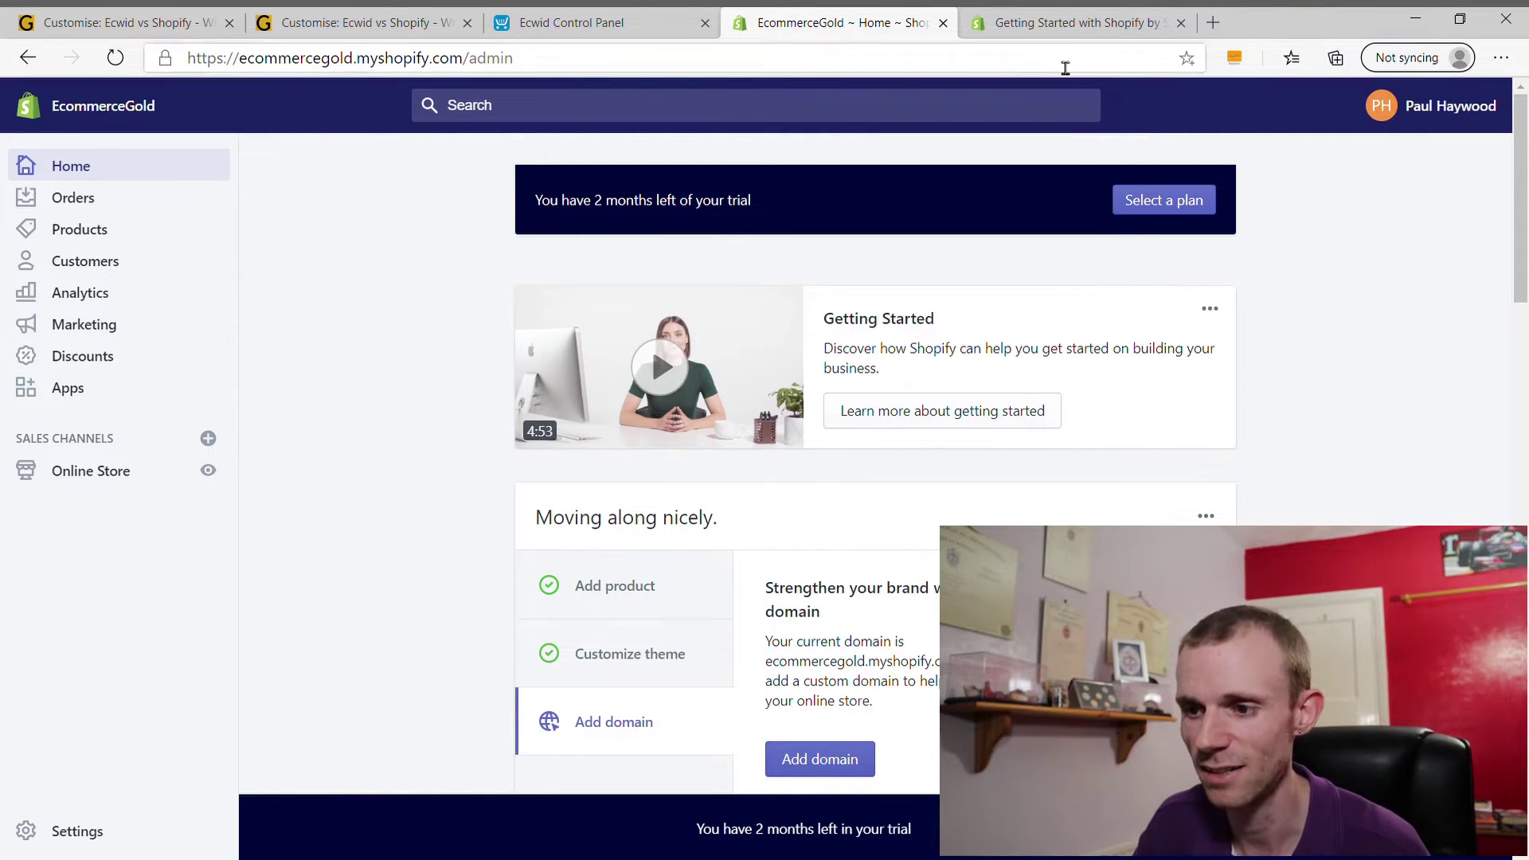
left_click(1059, 22)
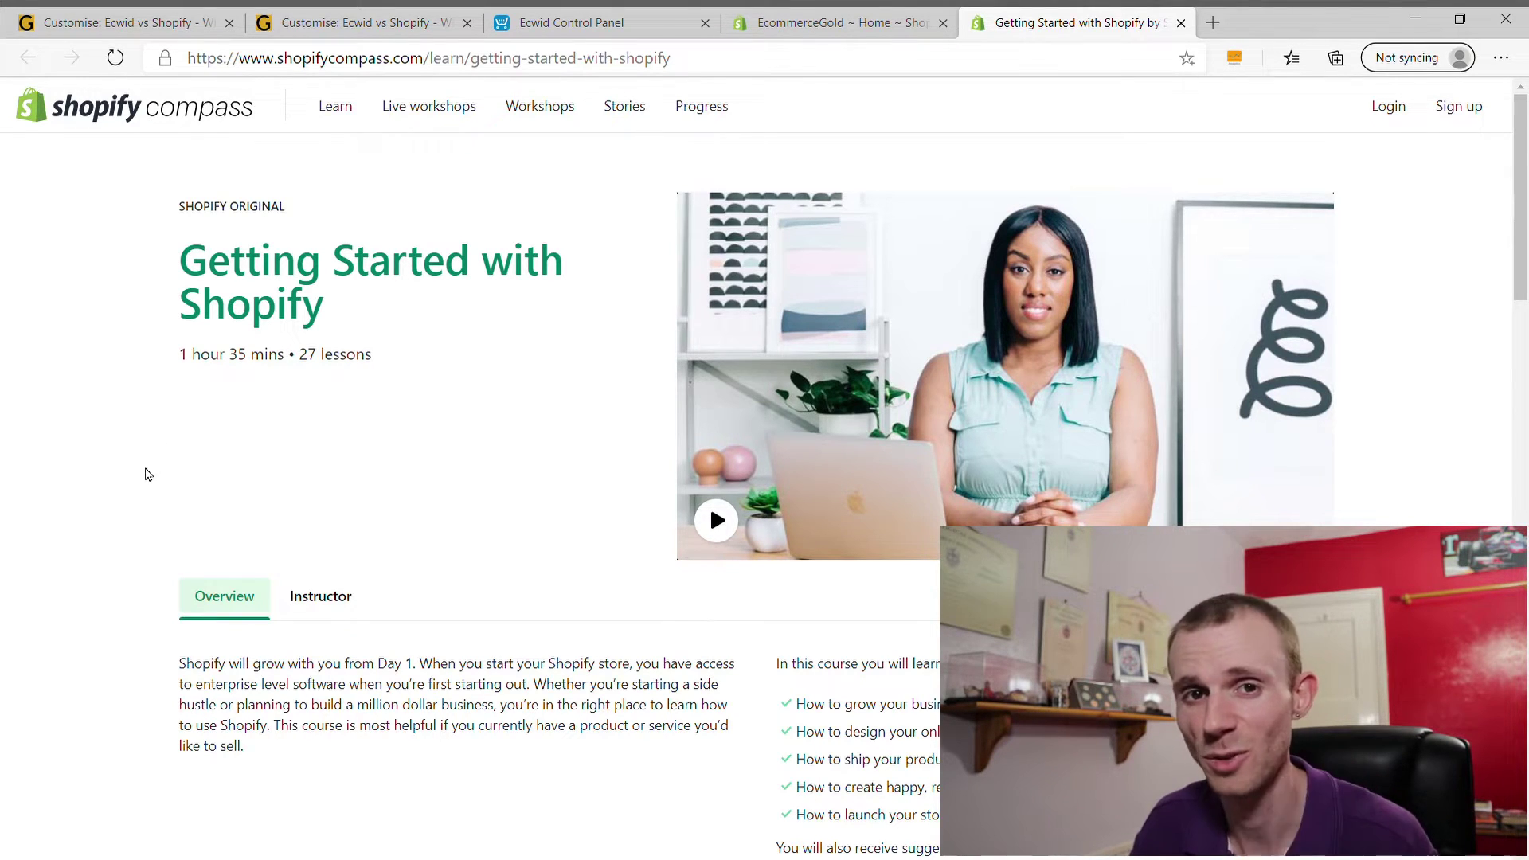
scroll(144, 474, "down", 10)
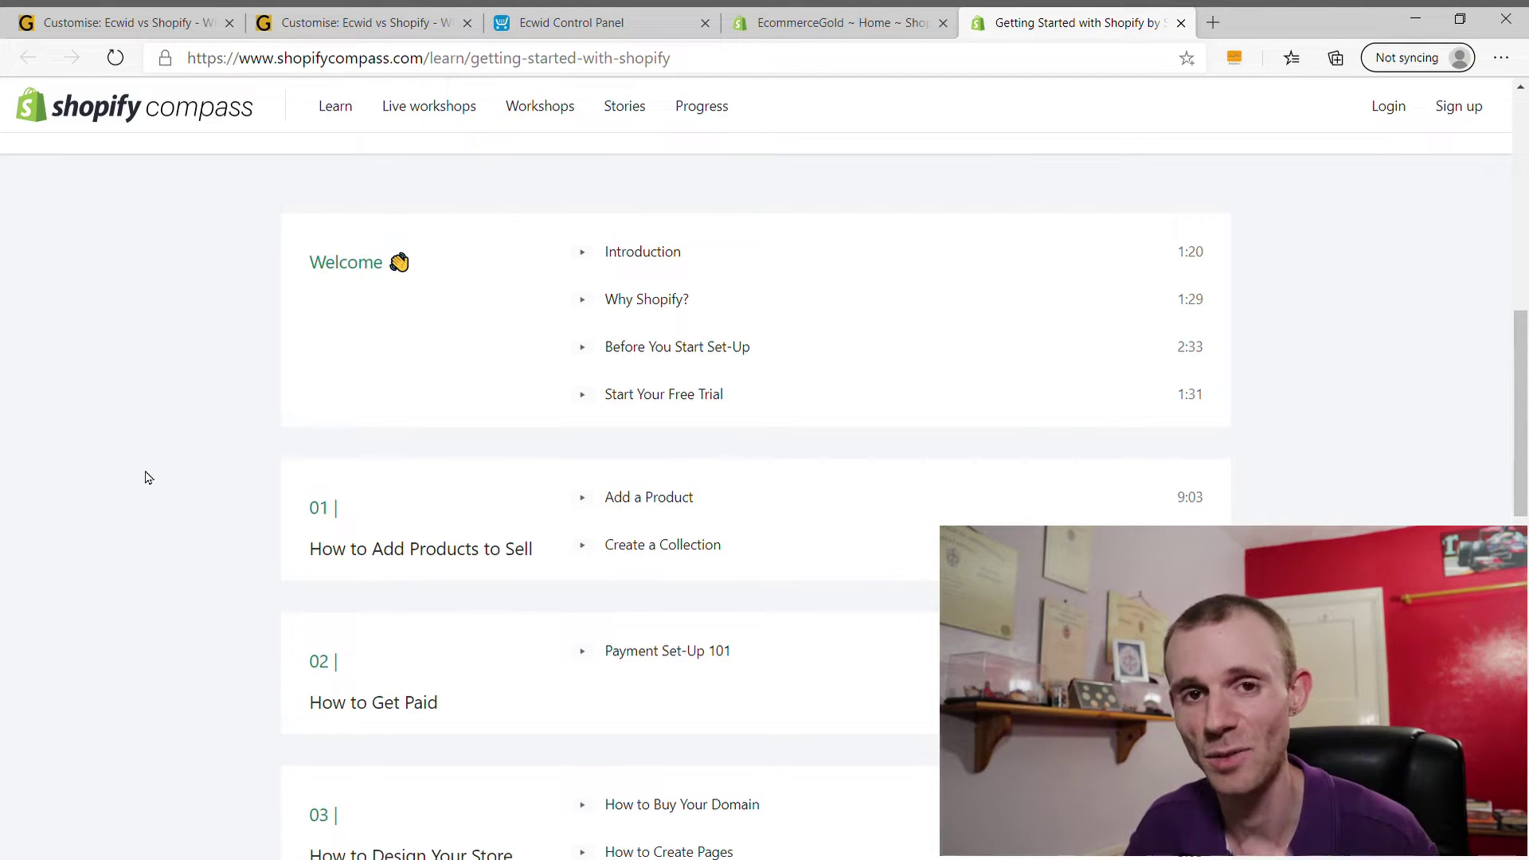
scroll(145, 477, "up", 8)
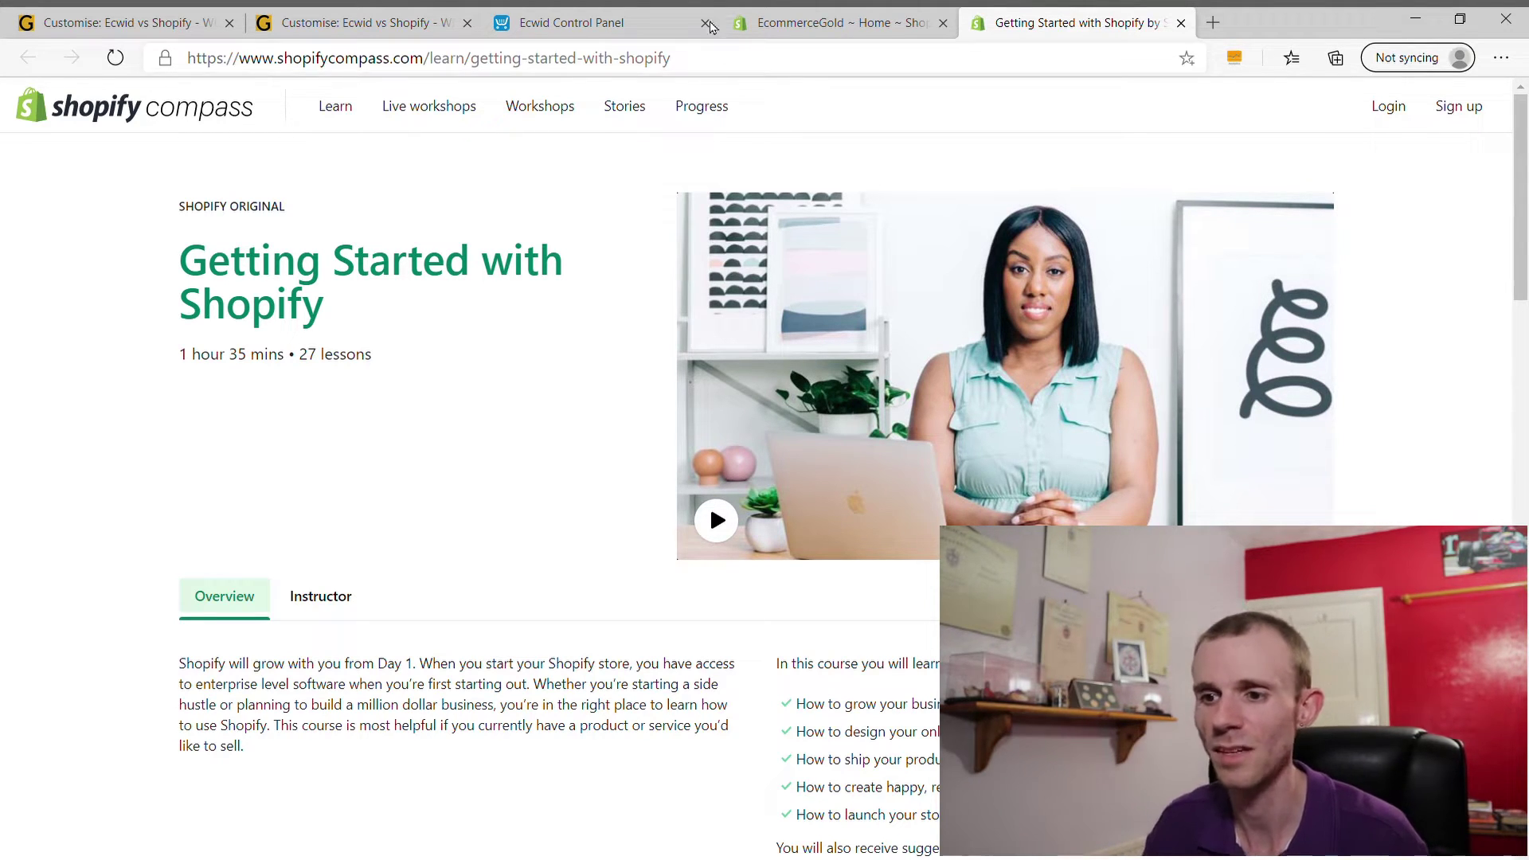
left_click(836, 22)
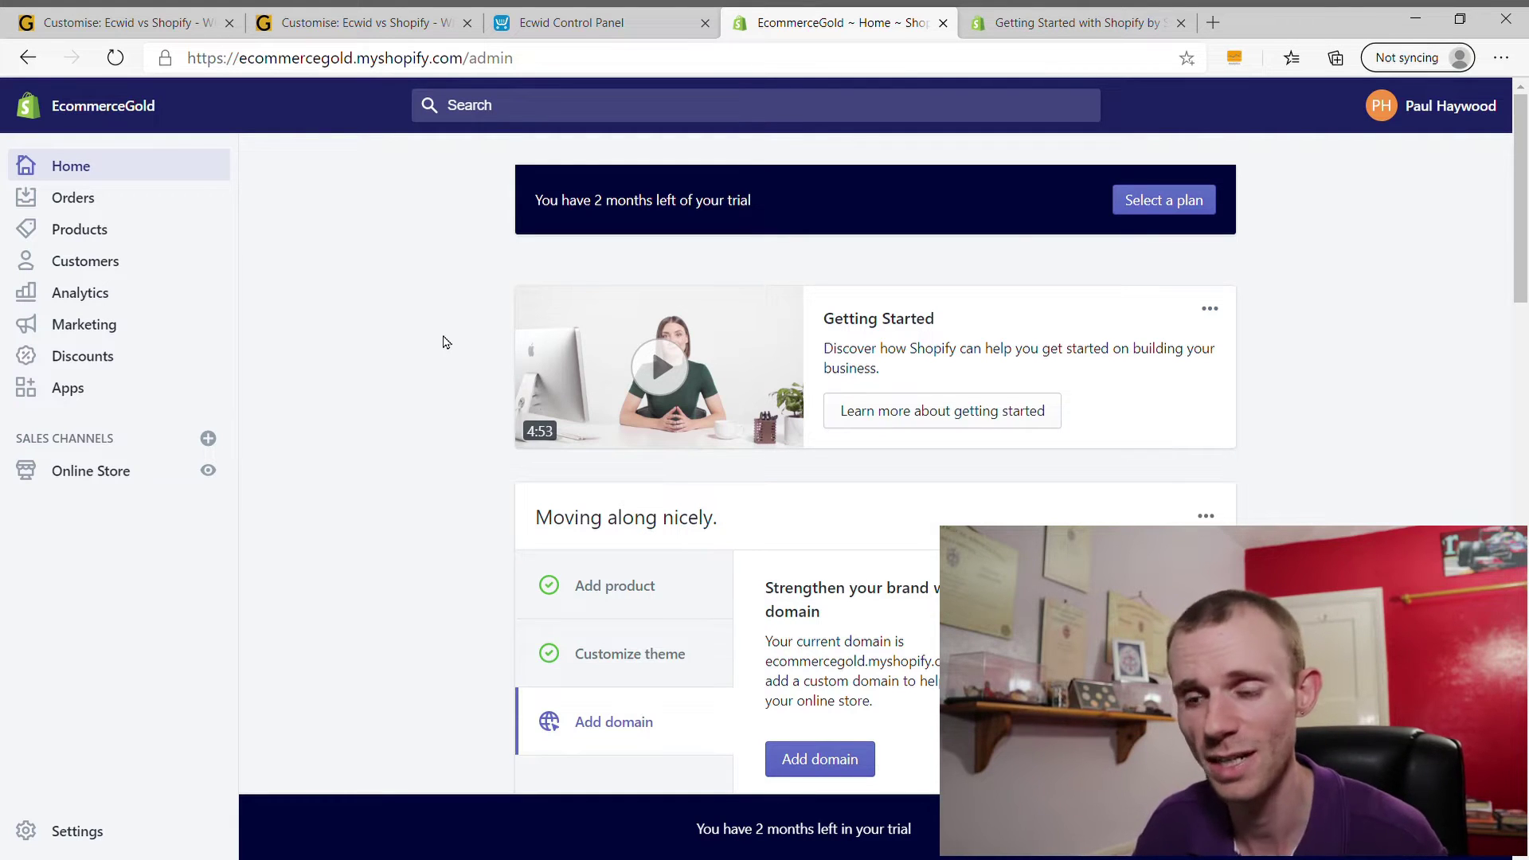
- Switch to the Ecwid Control Panel and open a blank new product from the catalog to examine its General fields
left_click(572, 23)
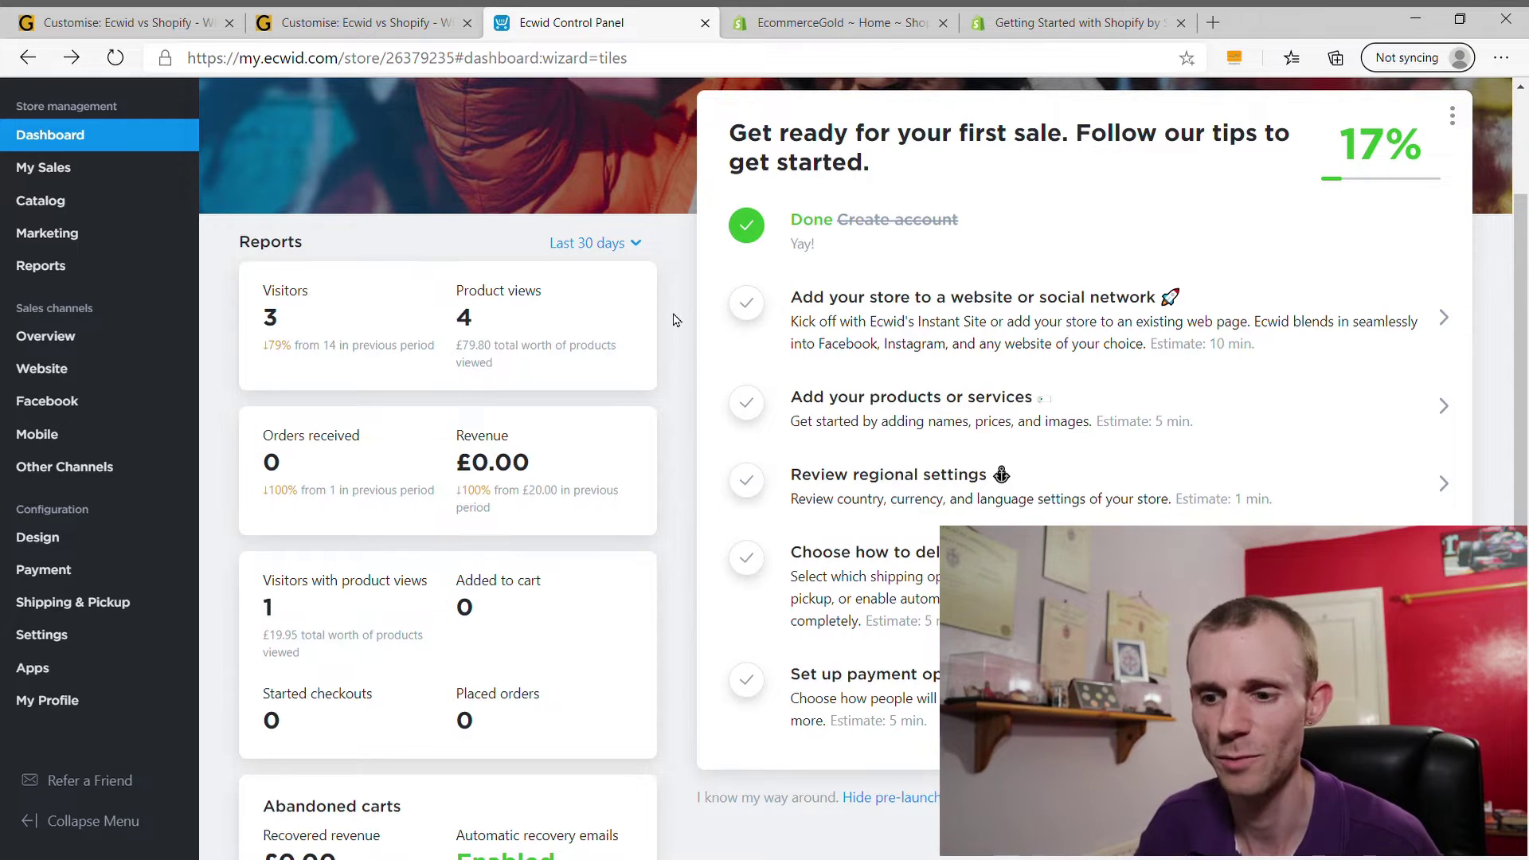
scroll(674, 319, "up", 2)
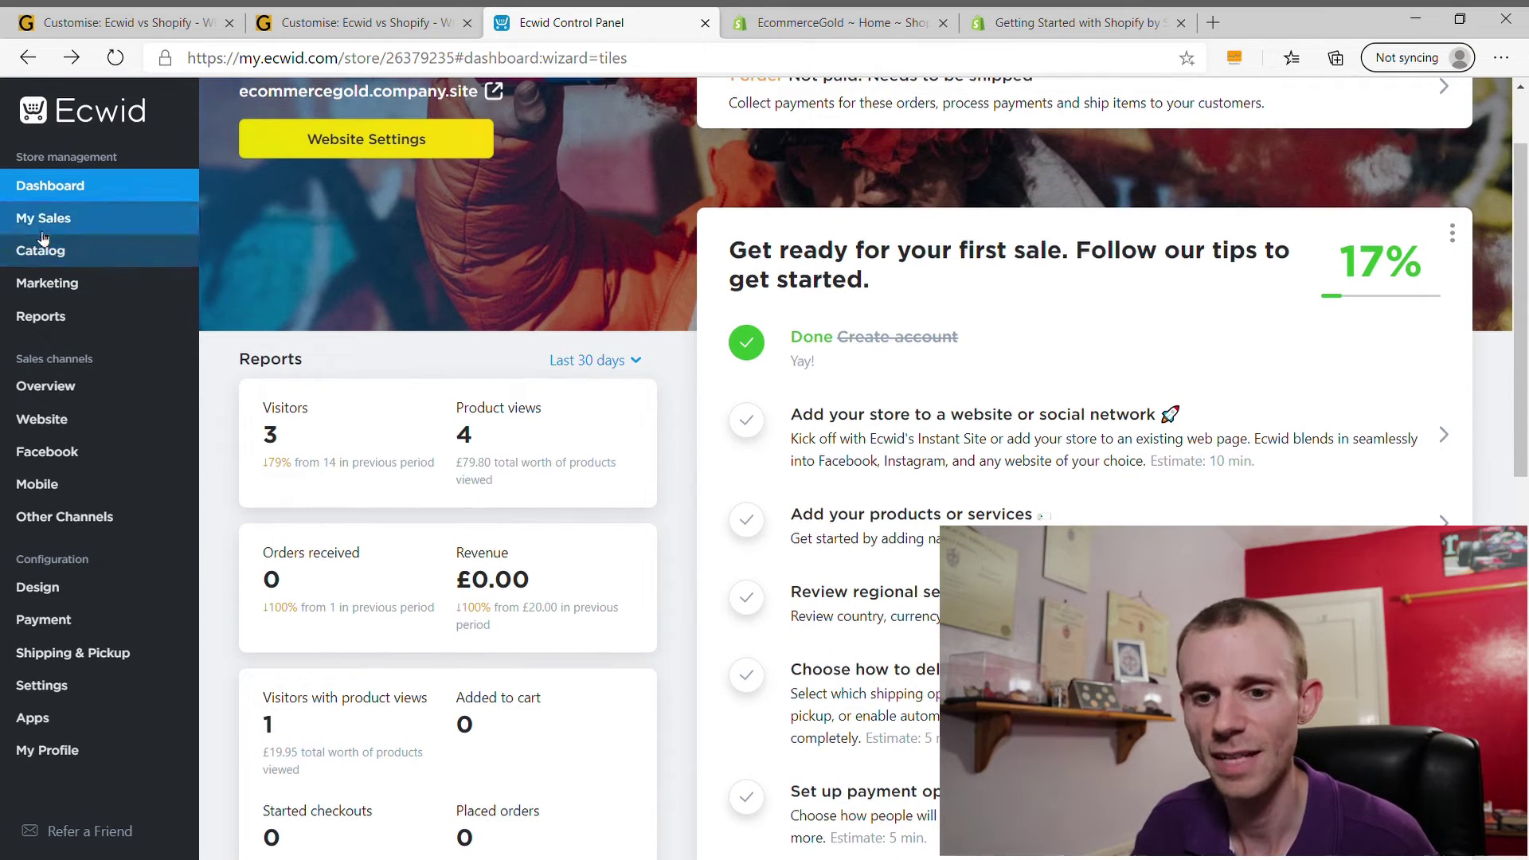
mouse_move(52, 251)
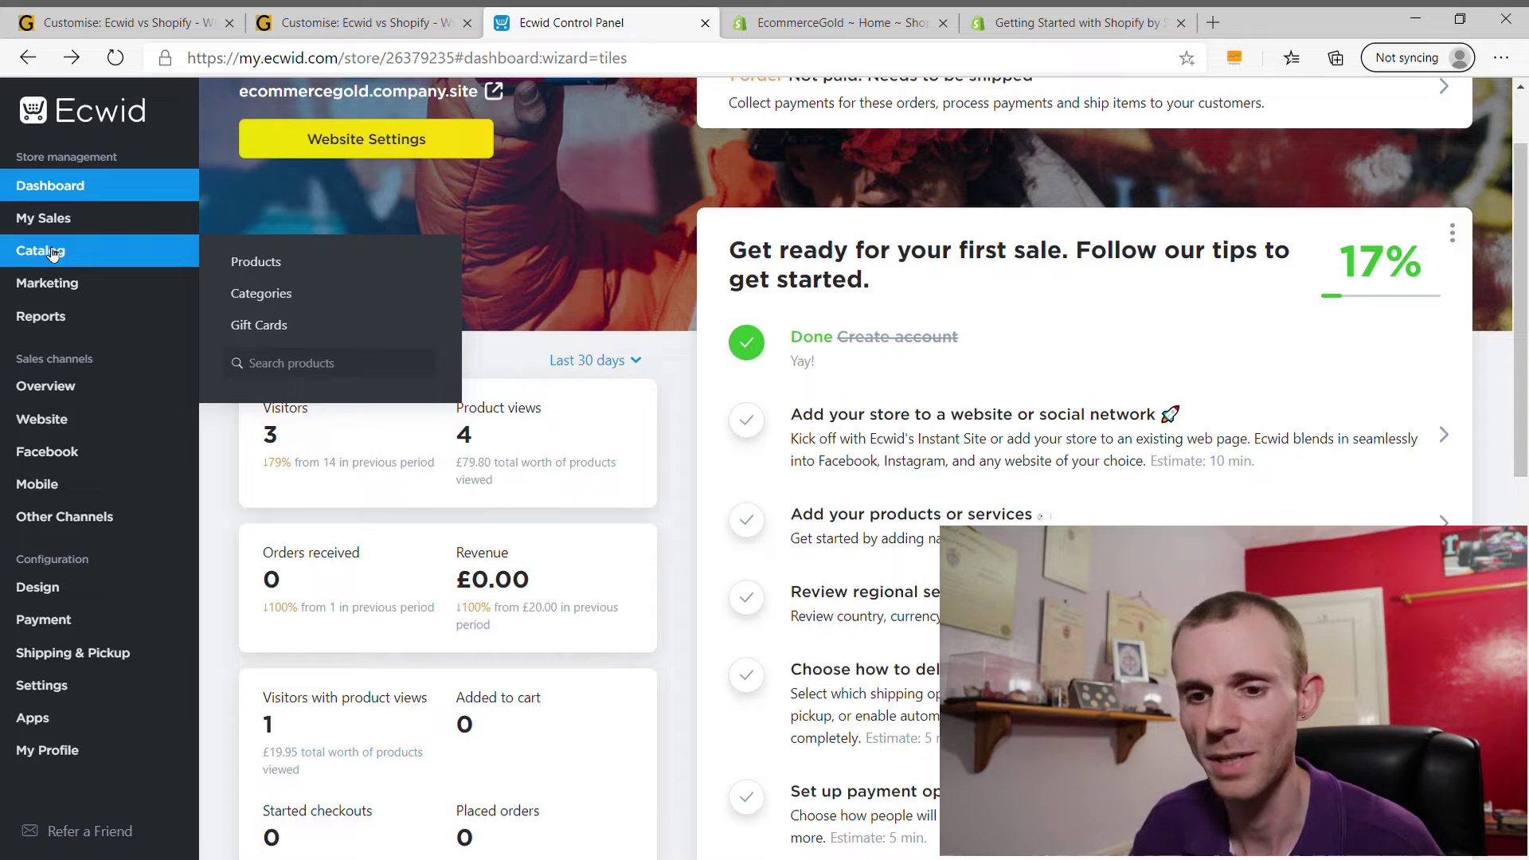
left_click(234, 261)
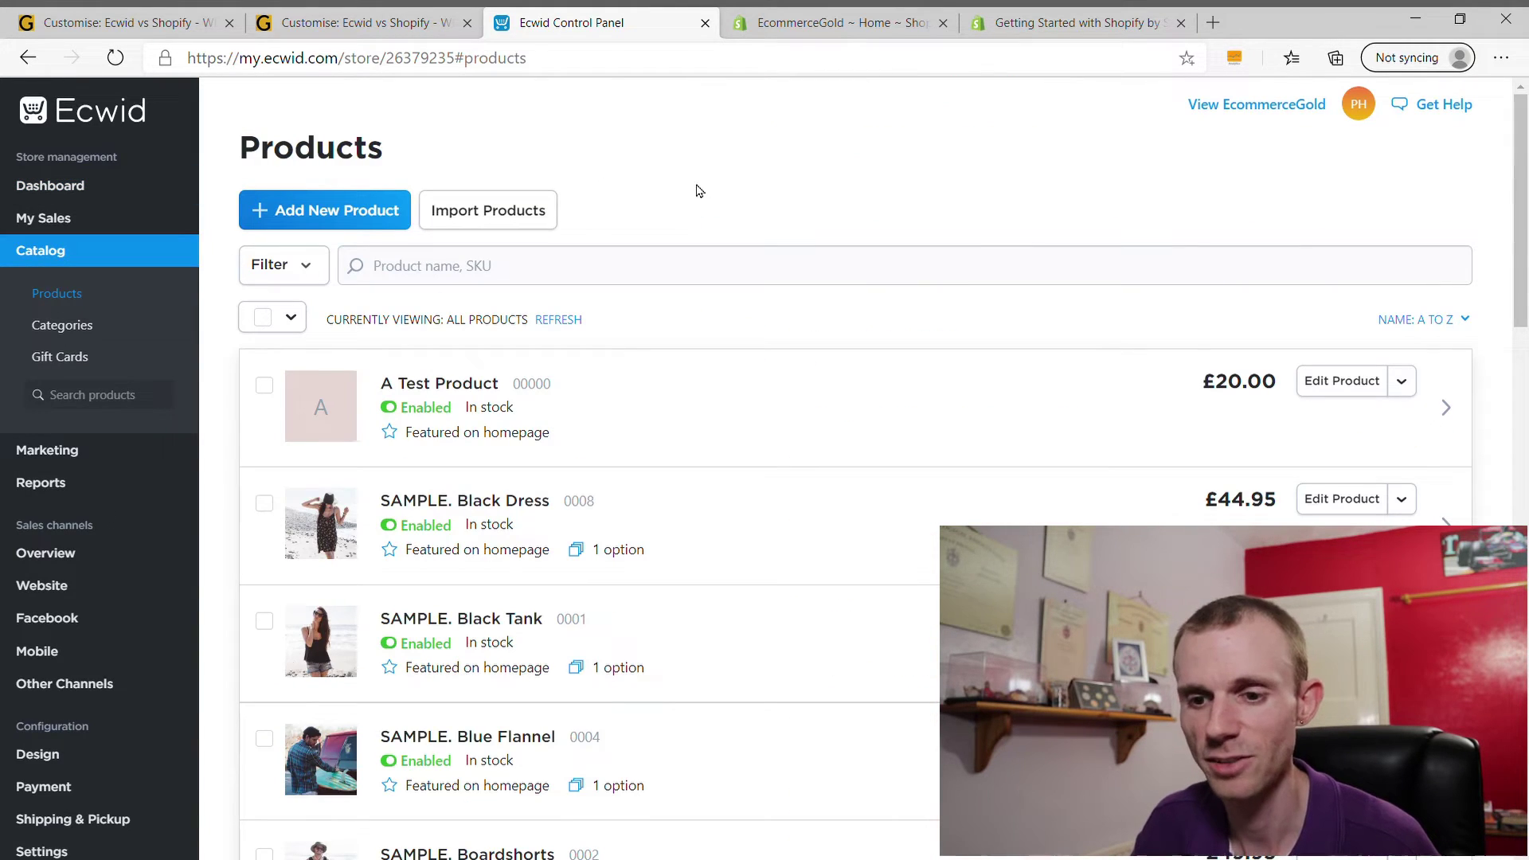
left_click(355, 224)
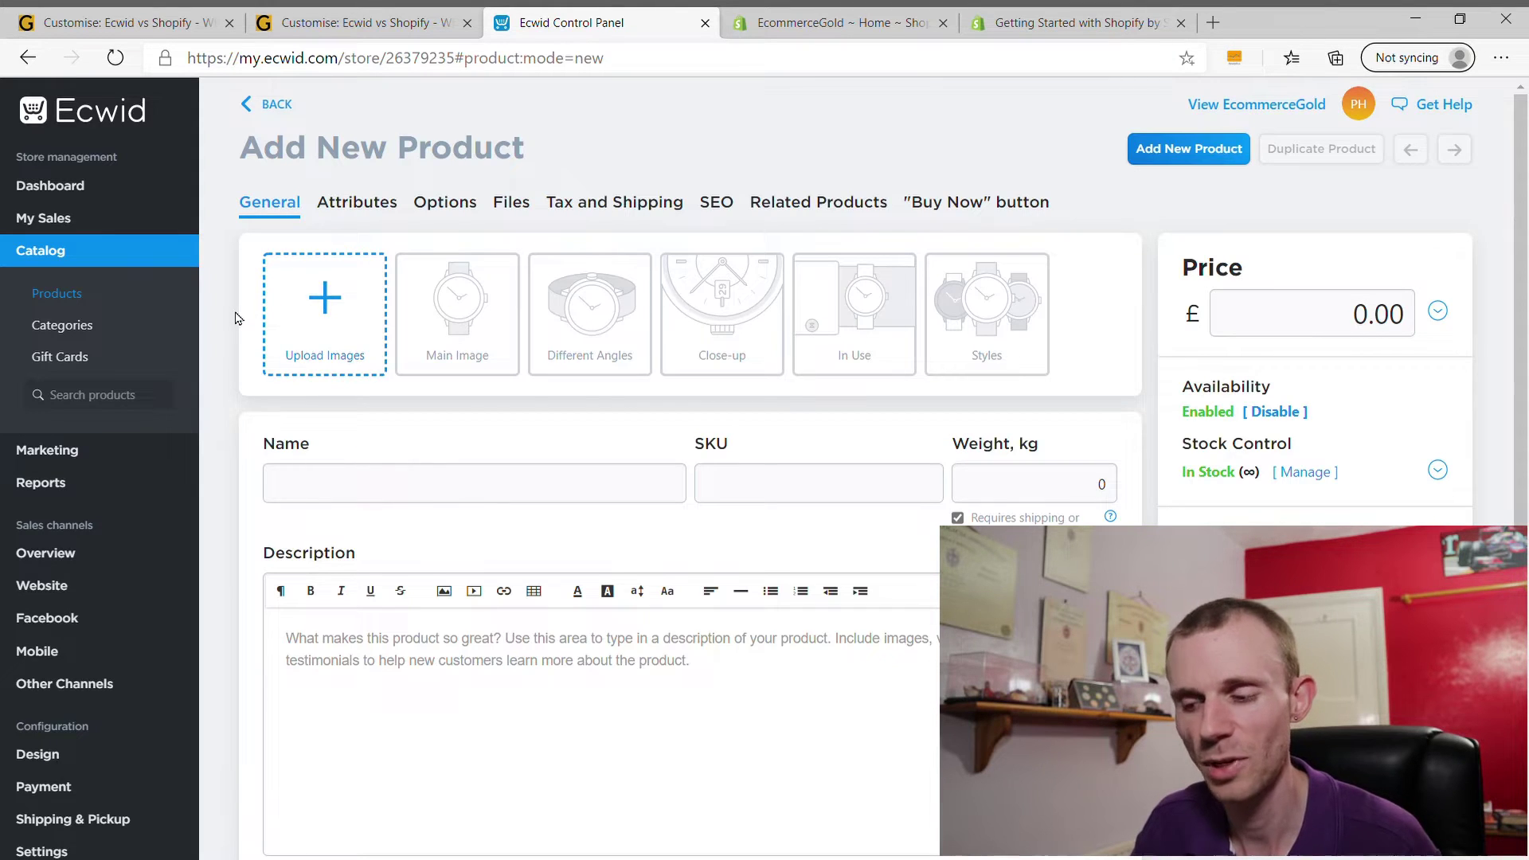
scroll(239, 315, "down", 2)
scroll(239, 316, "up", 2)
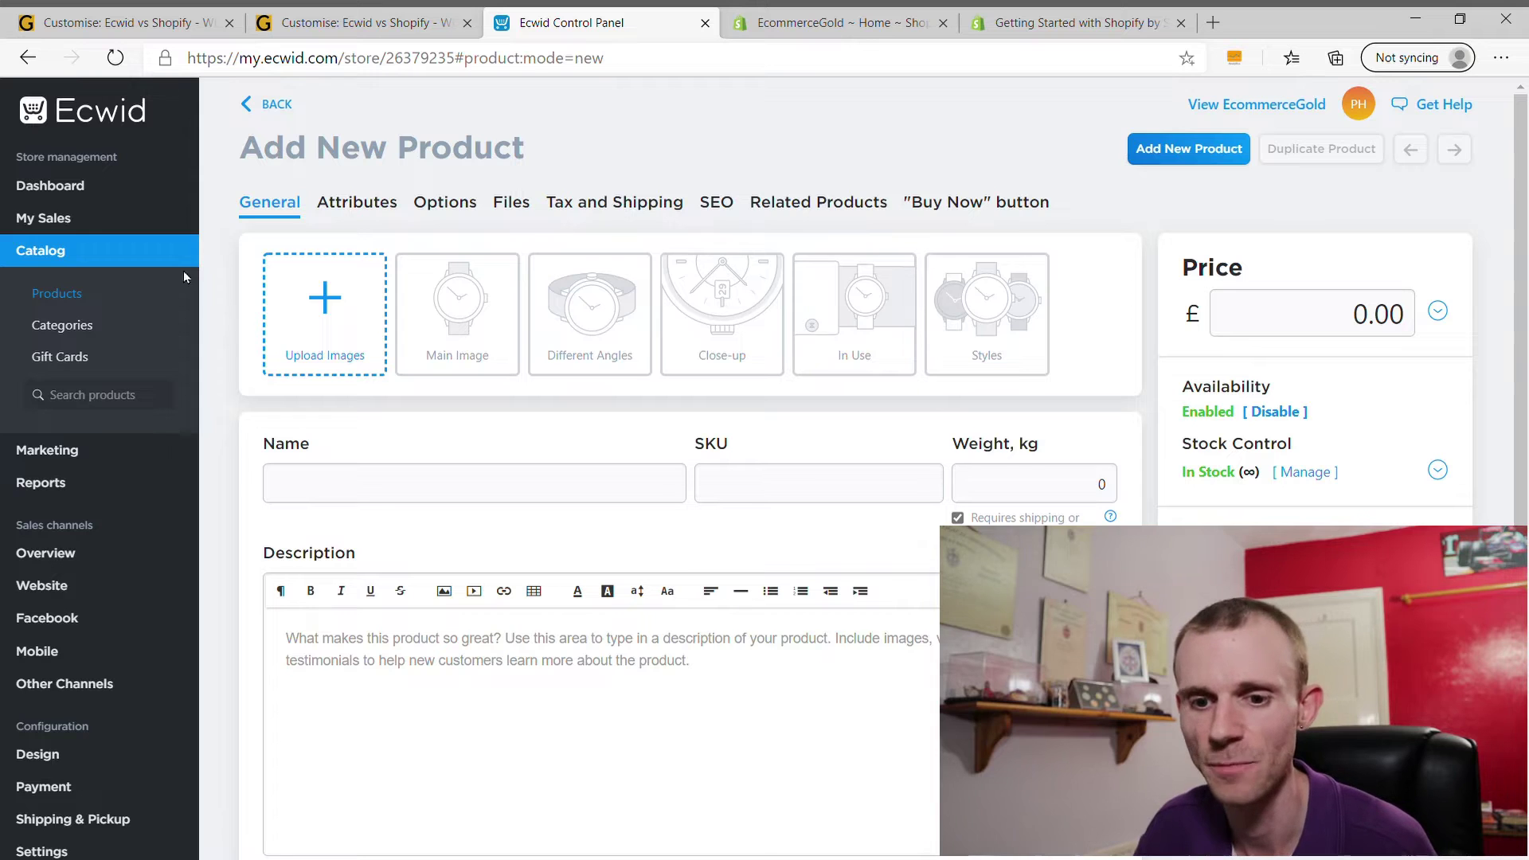
- Leave the new product without saving and look over the catalog's Categories page
left_click(58, 324)
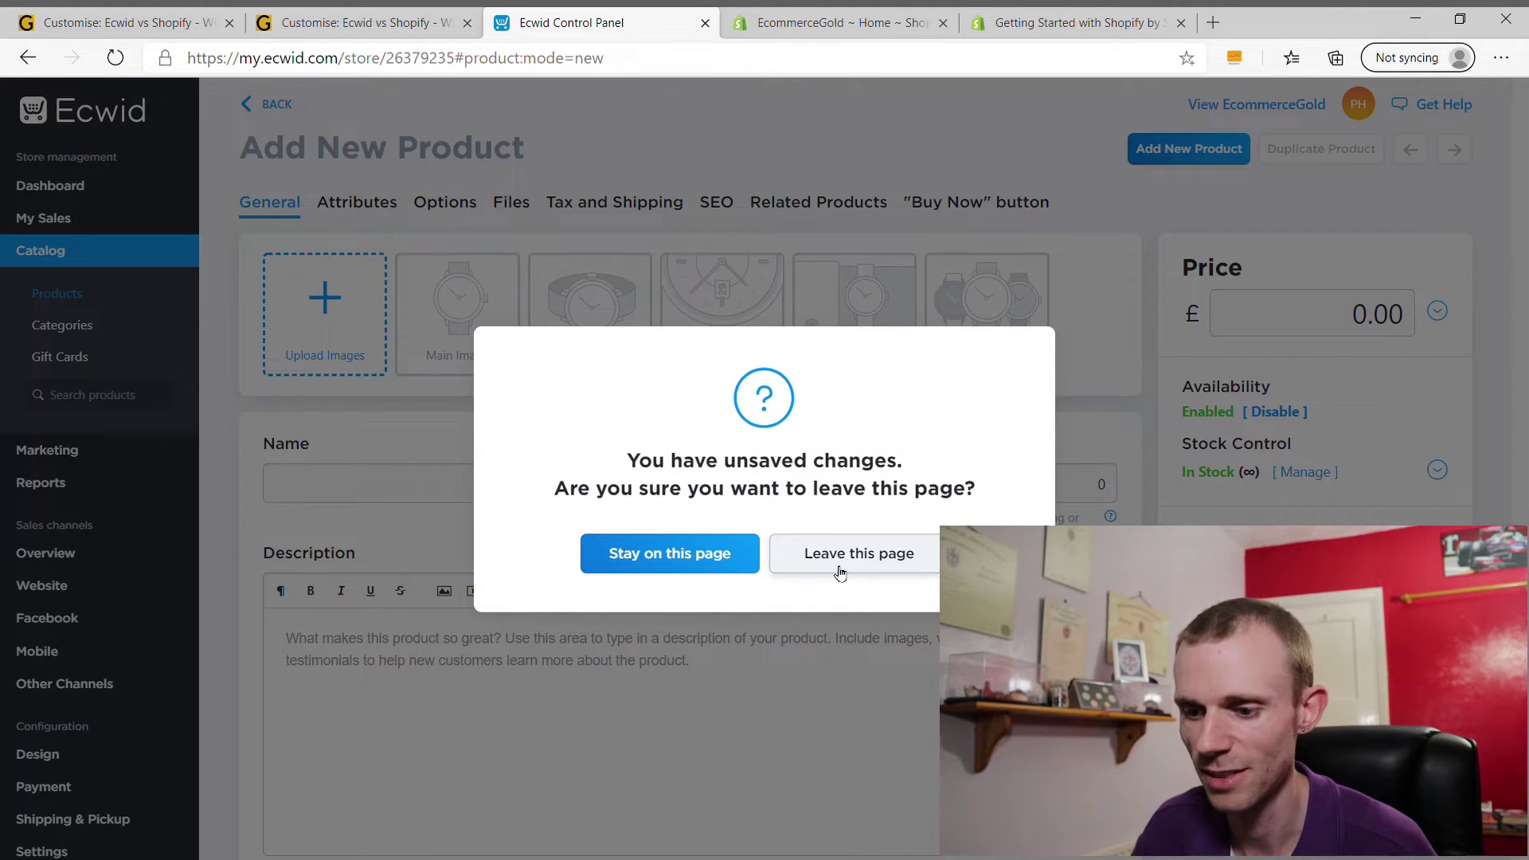
left_click(840, 572)
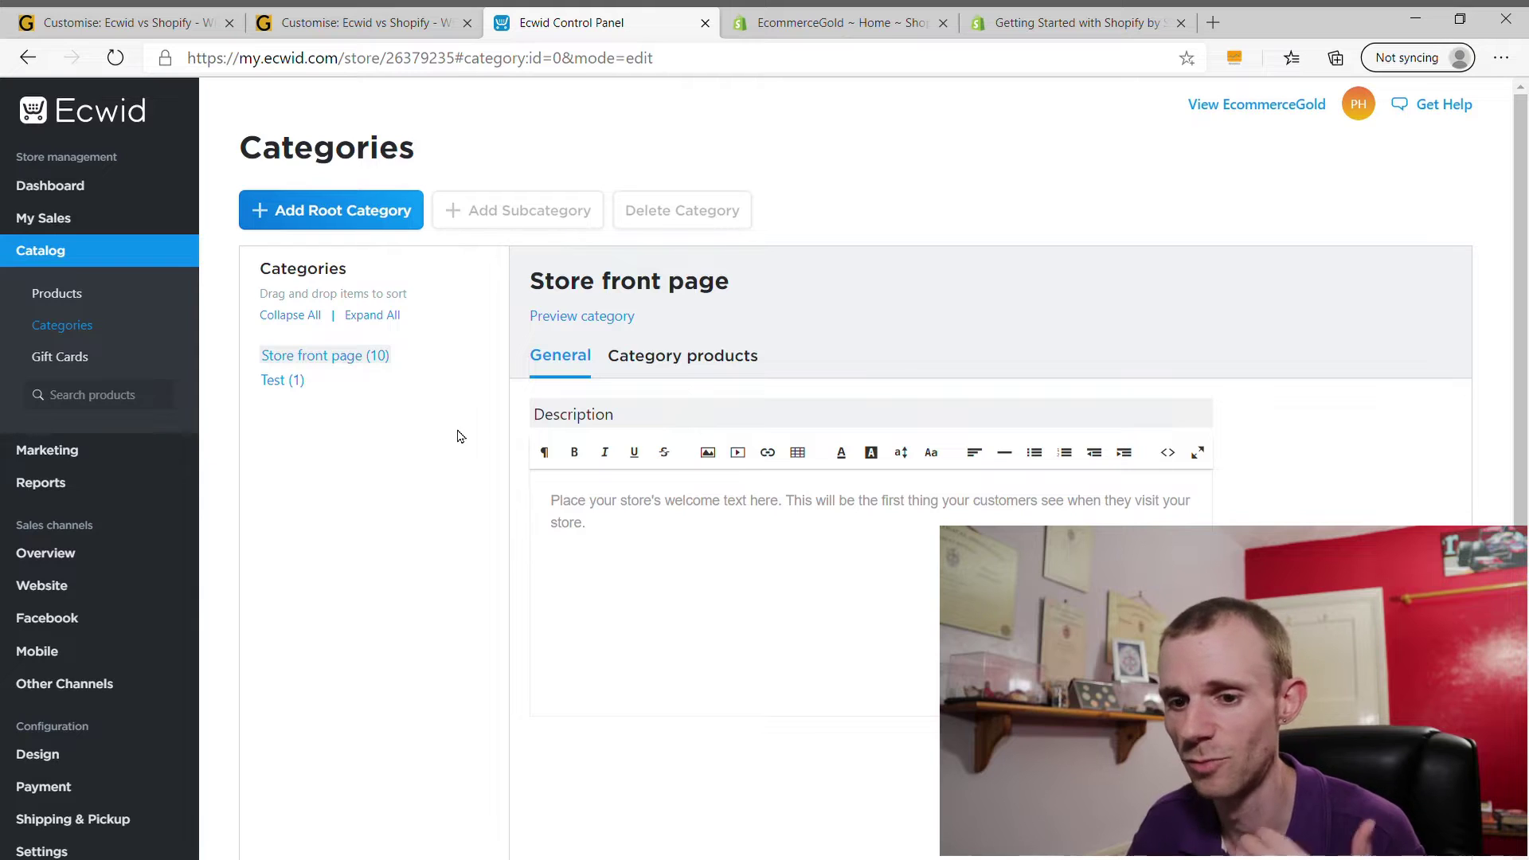
scroll(460, 438, "down", 1)
scroll(461, 437, "up", 1)
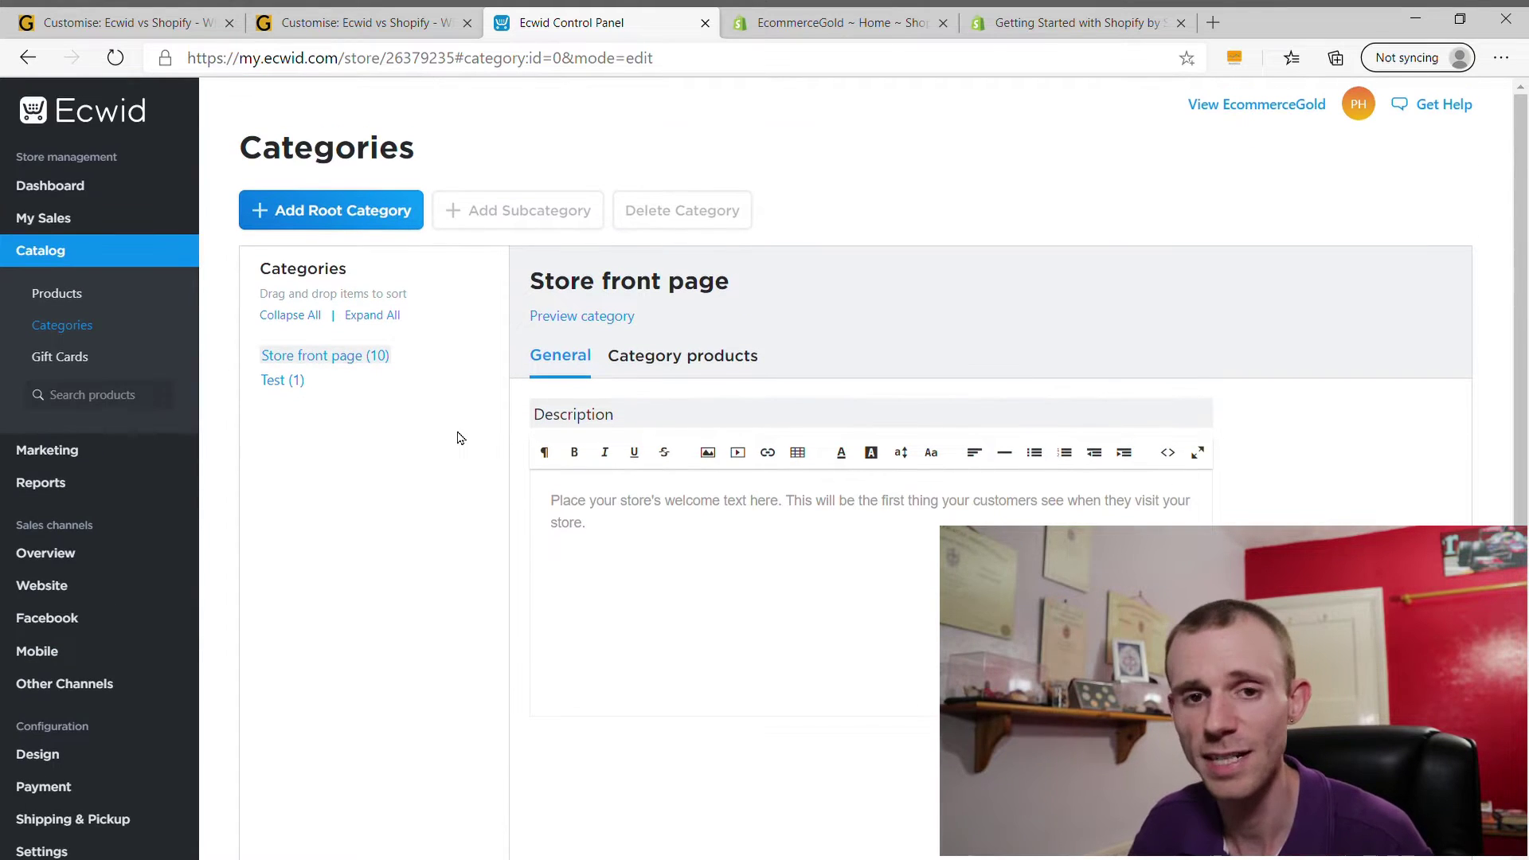
- Add and save a subcategory named "test category" under the Test category, and show its category products
left_click(279, 381)
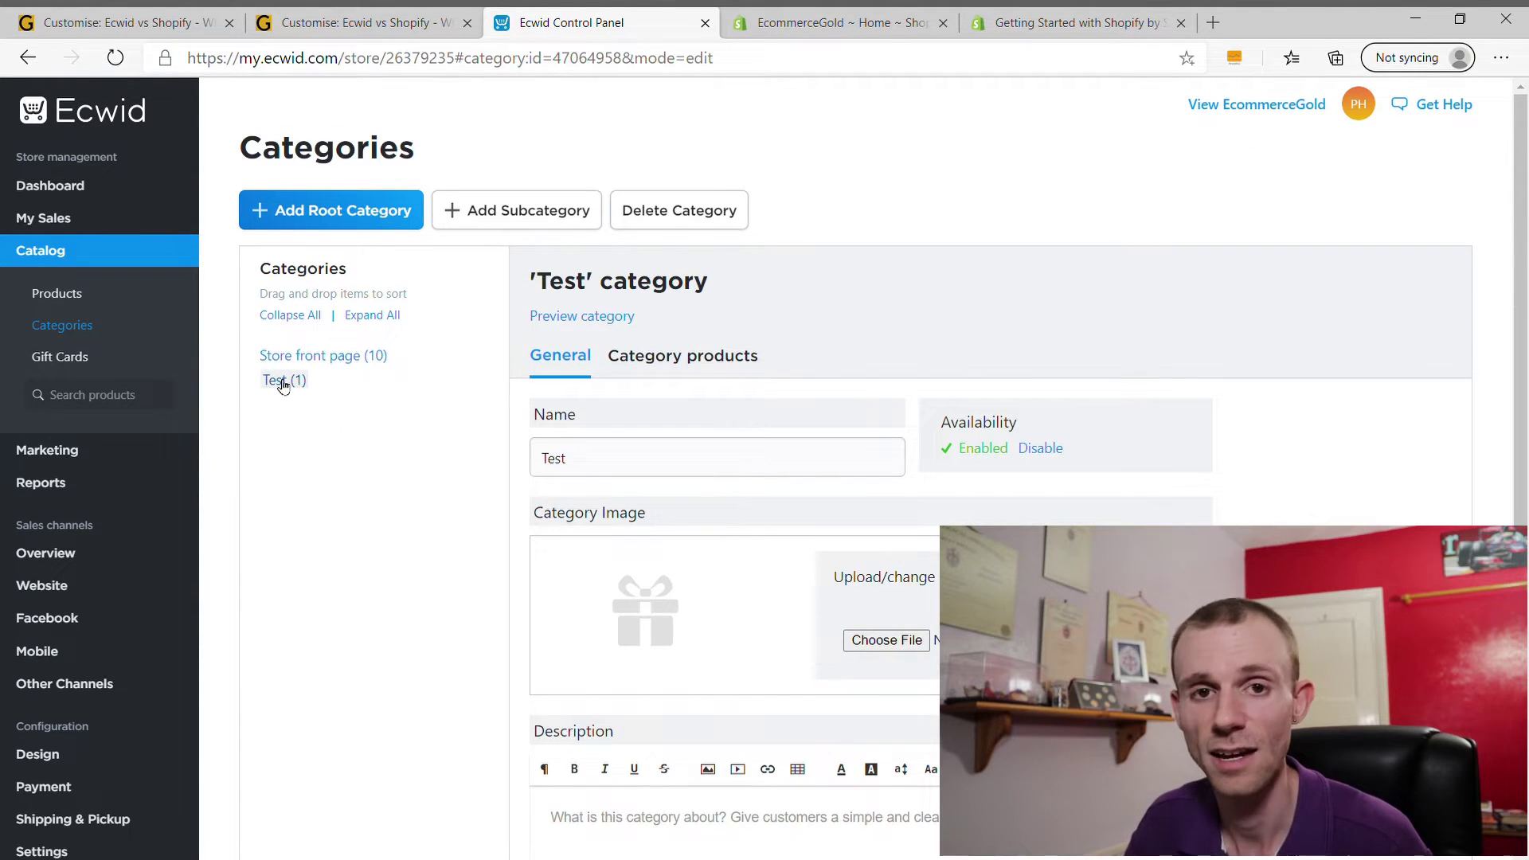
left_click(500, 207)
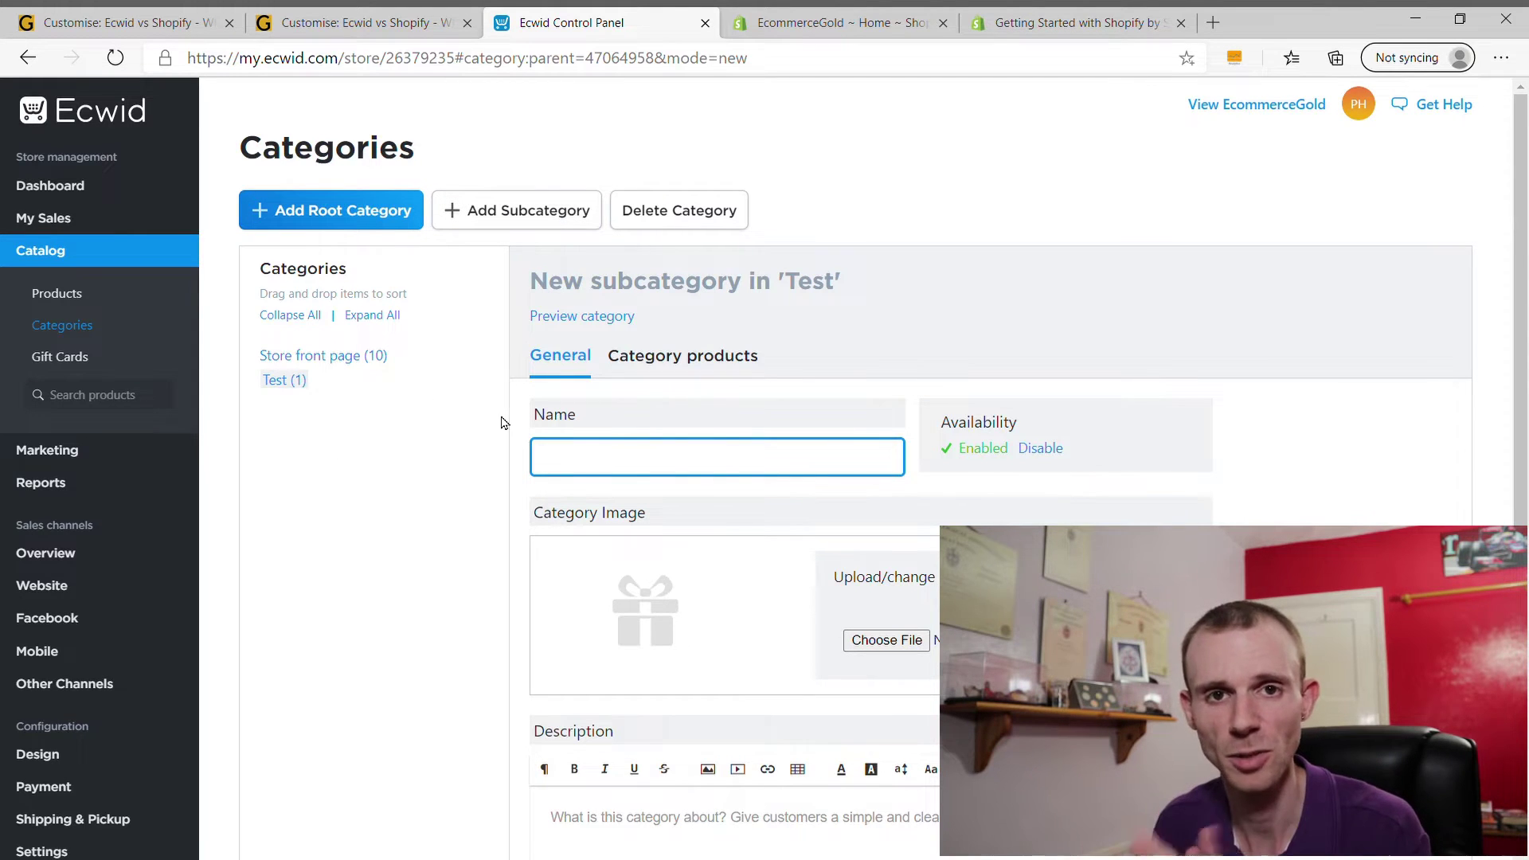
type("t")
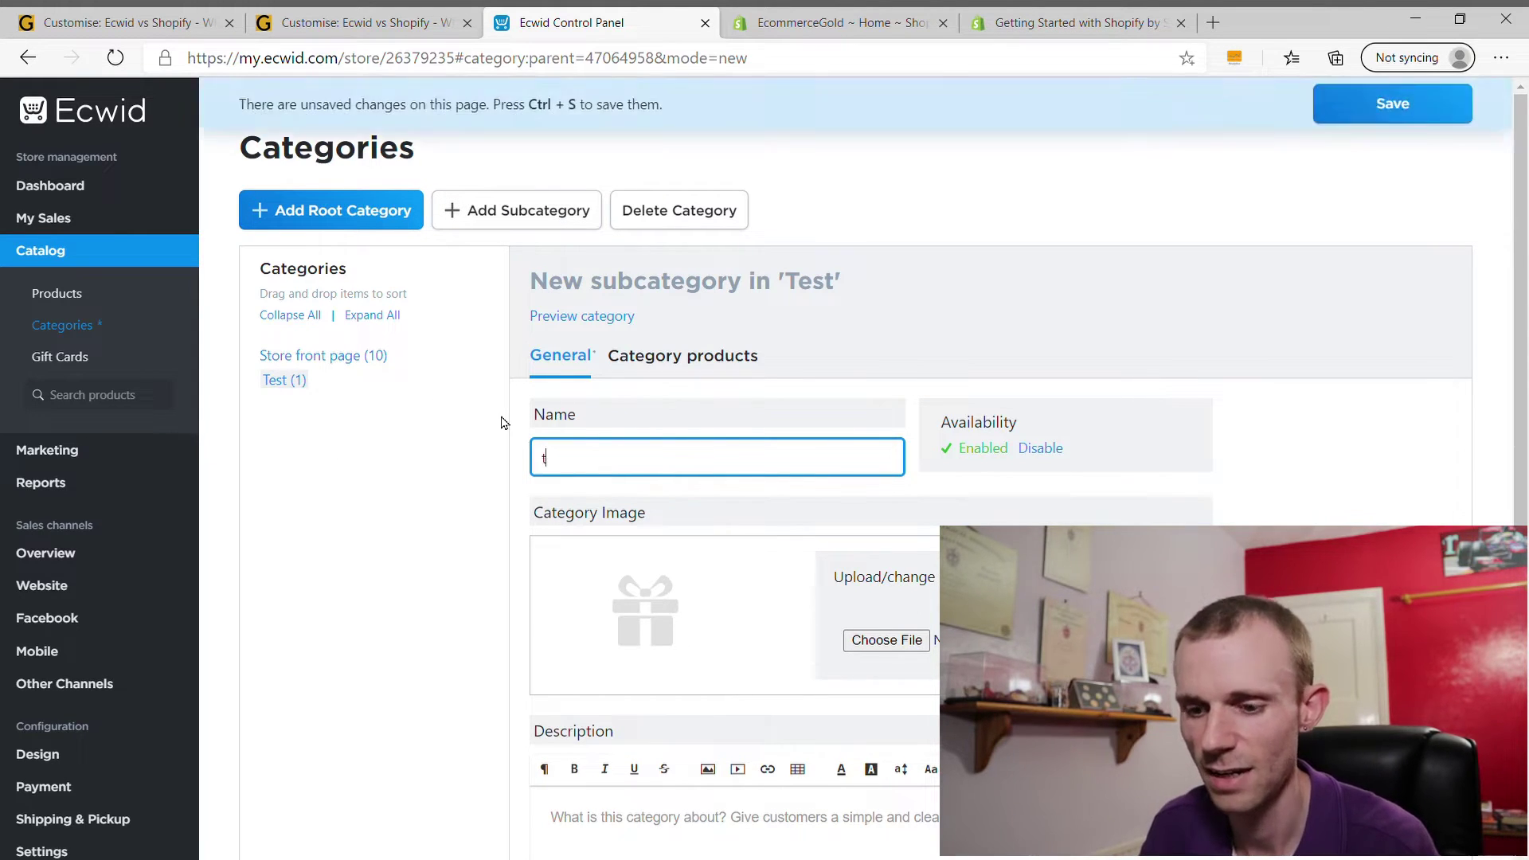
type("est category")
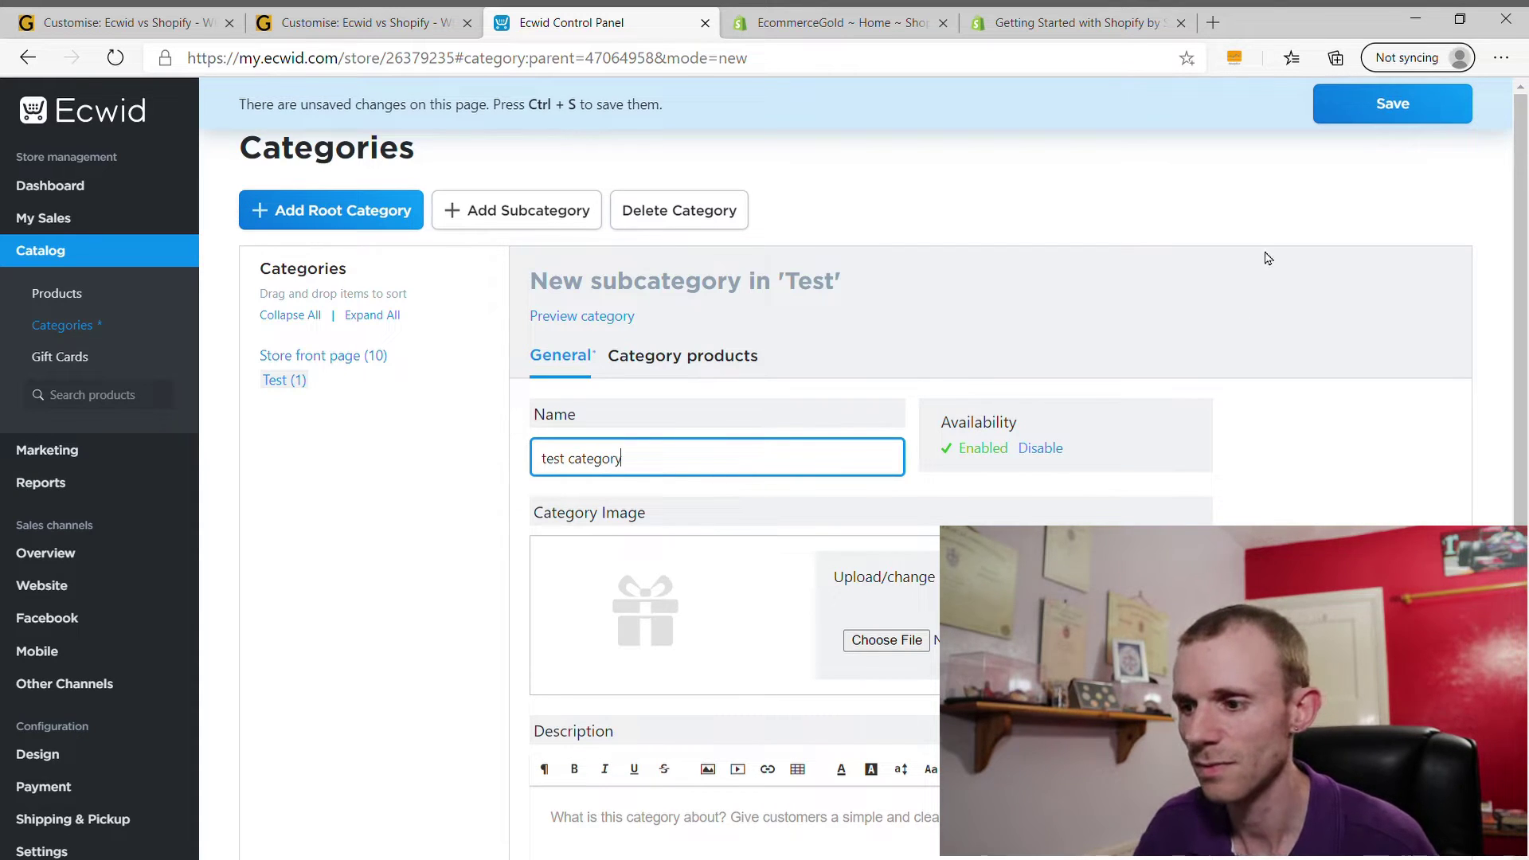
left_click(1402, 105)
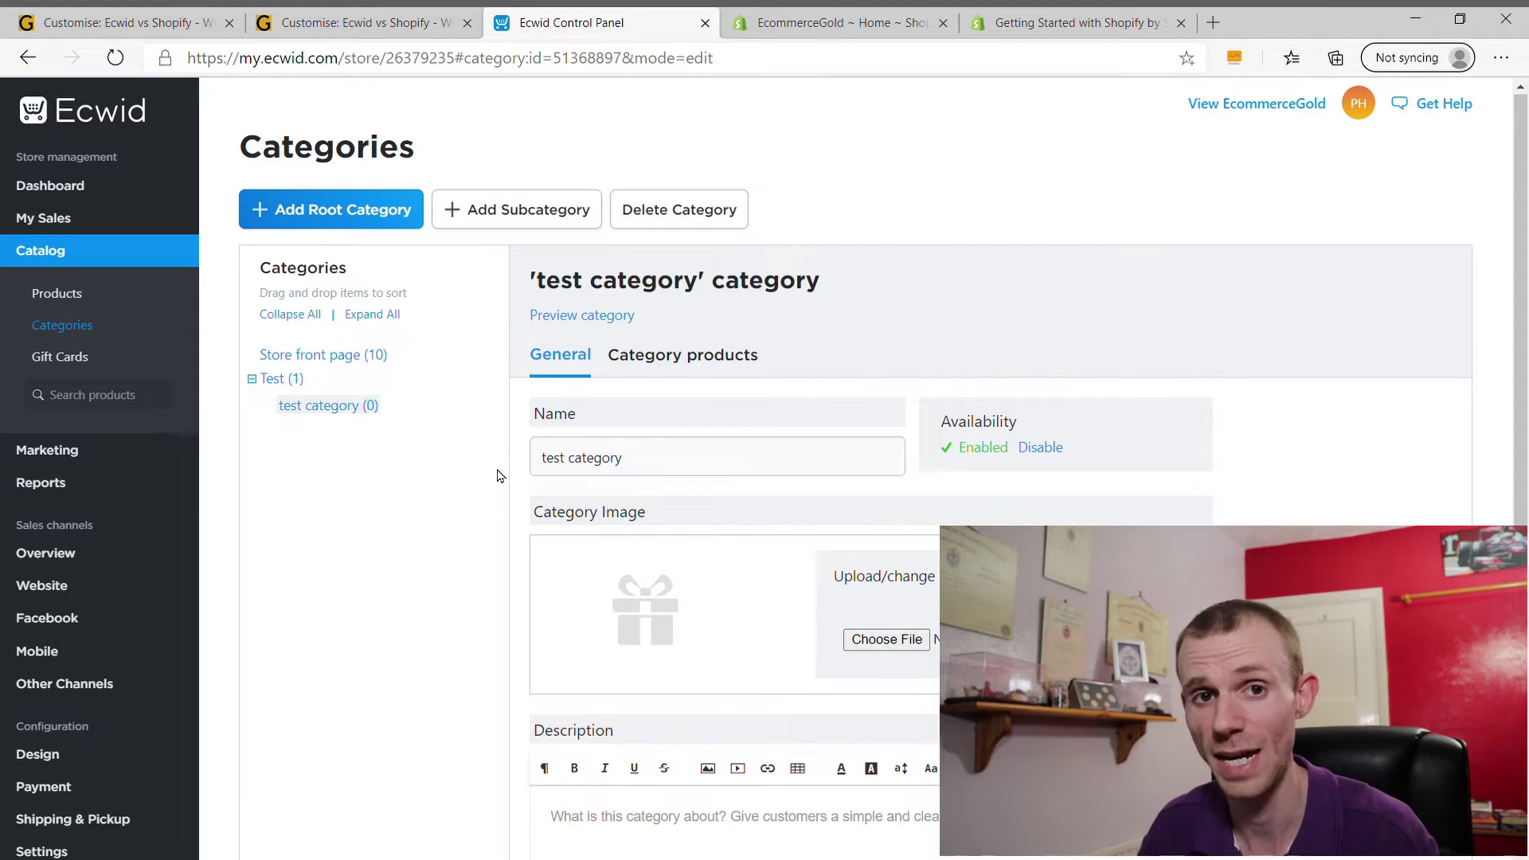
left_click(677, 356)
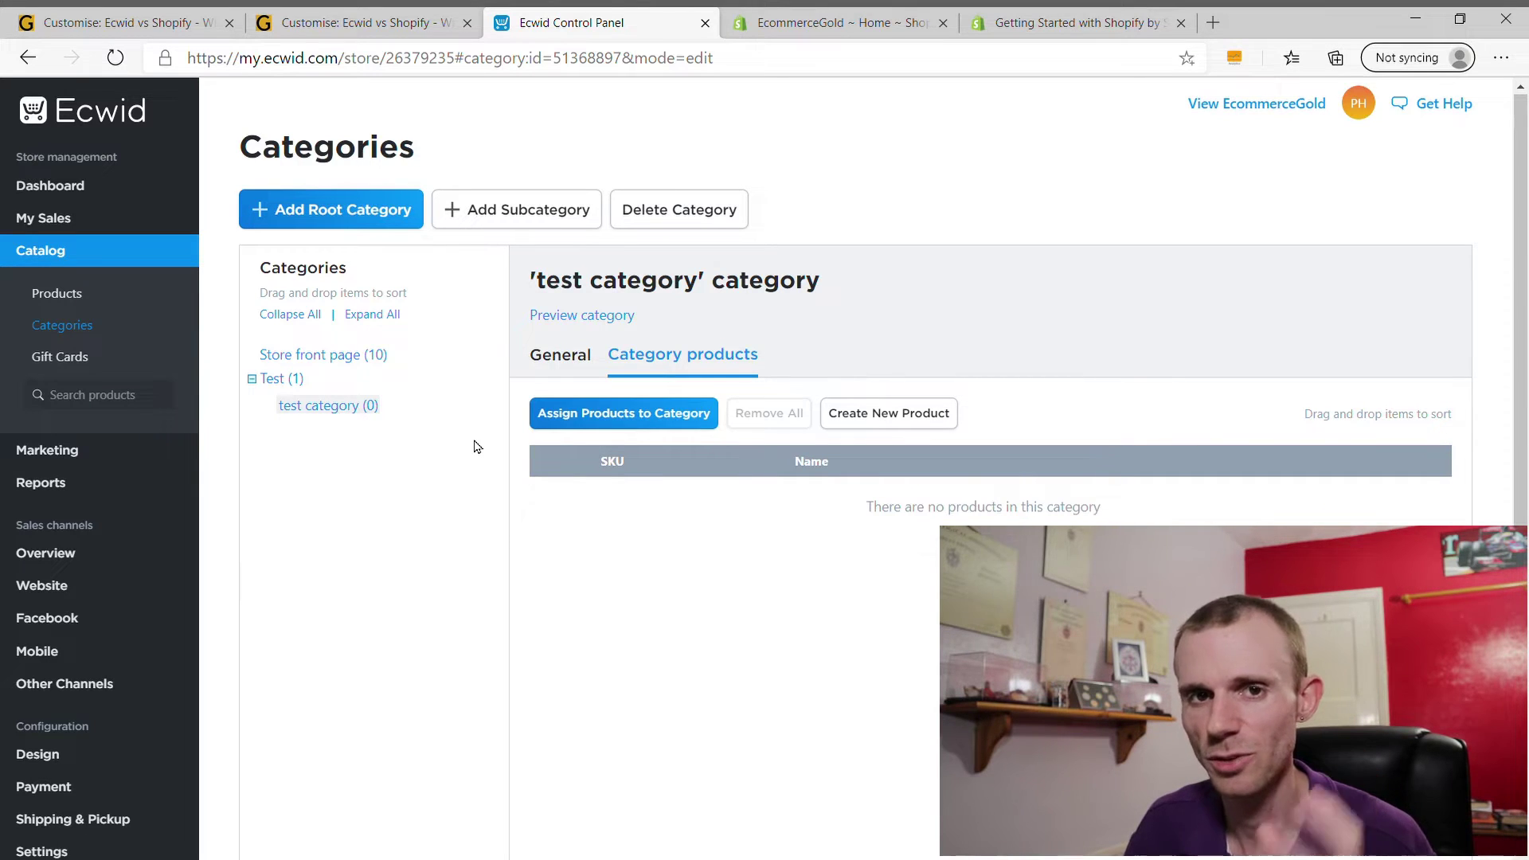
- Return to Ecwid's product list, and switch to the Shopify admin to open a blank new product from its Products page
left_click(112, 303)
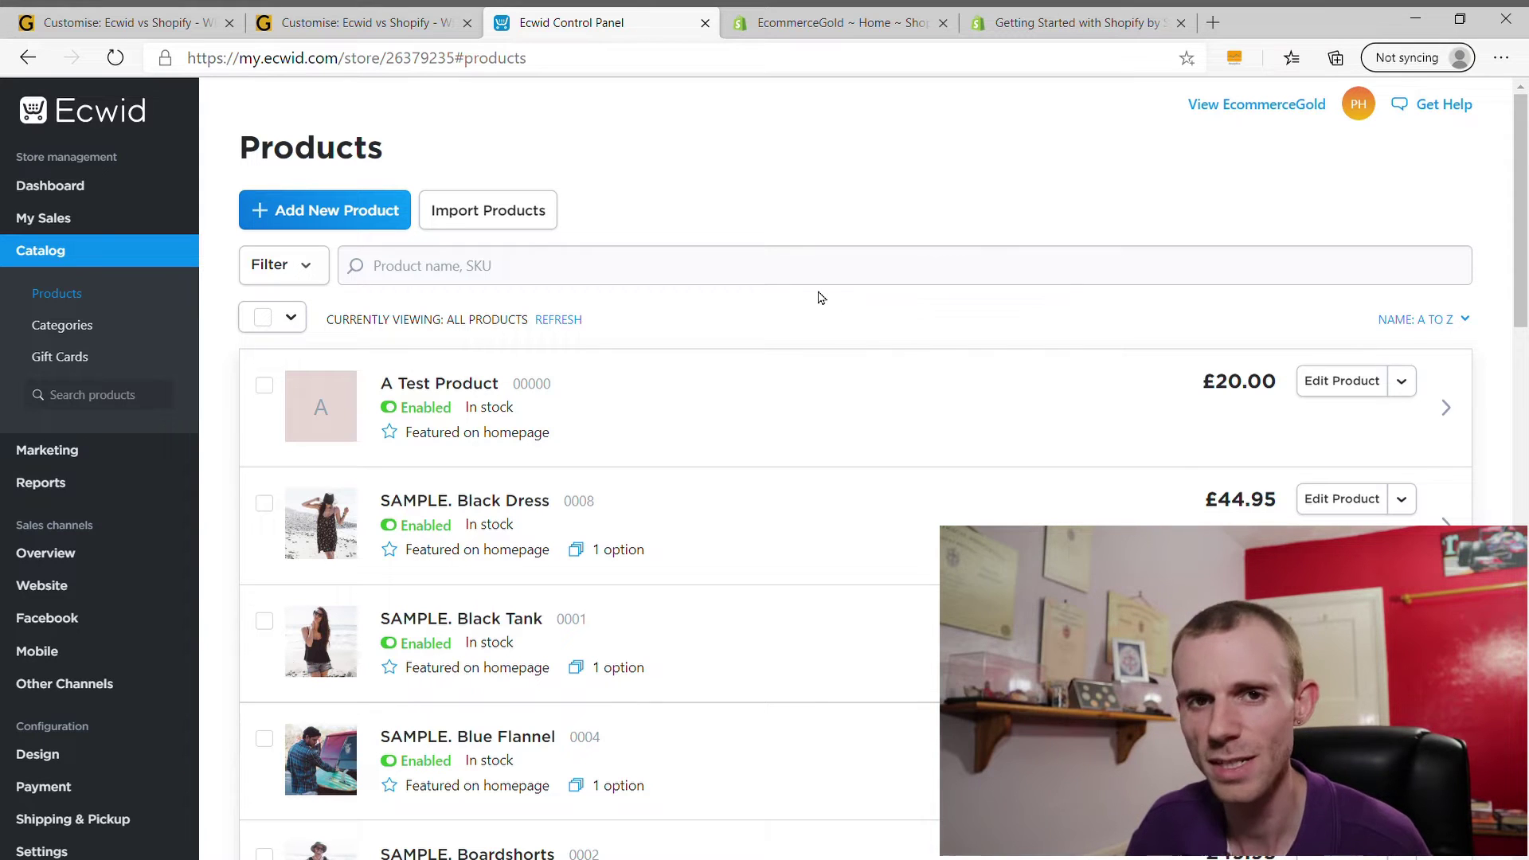
left_click(818, 16)
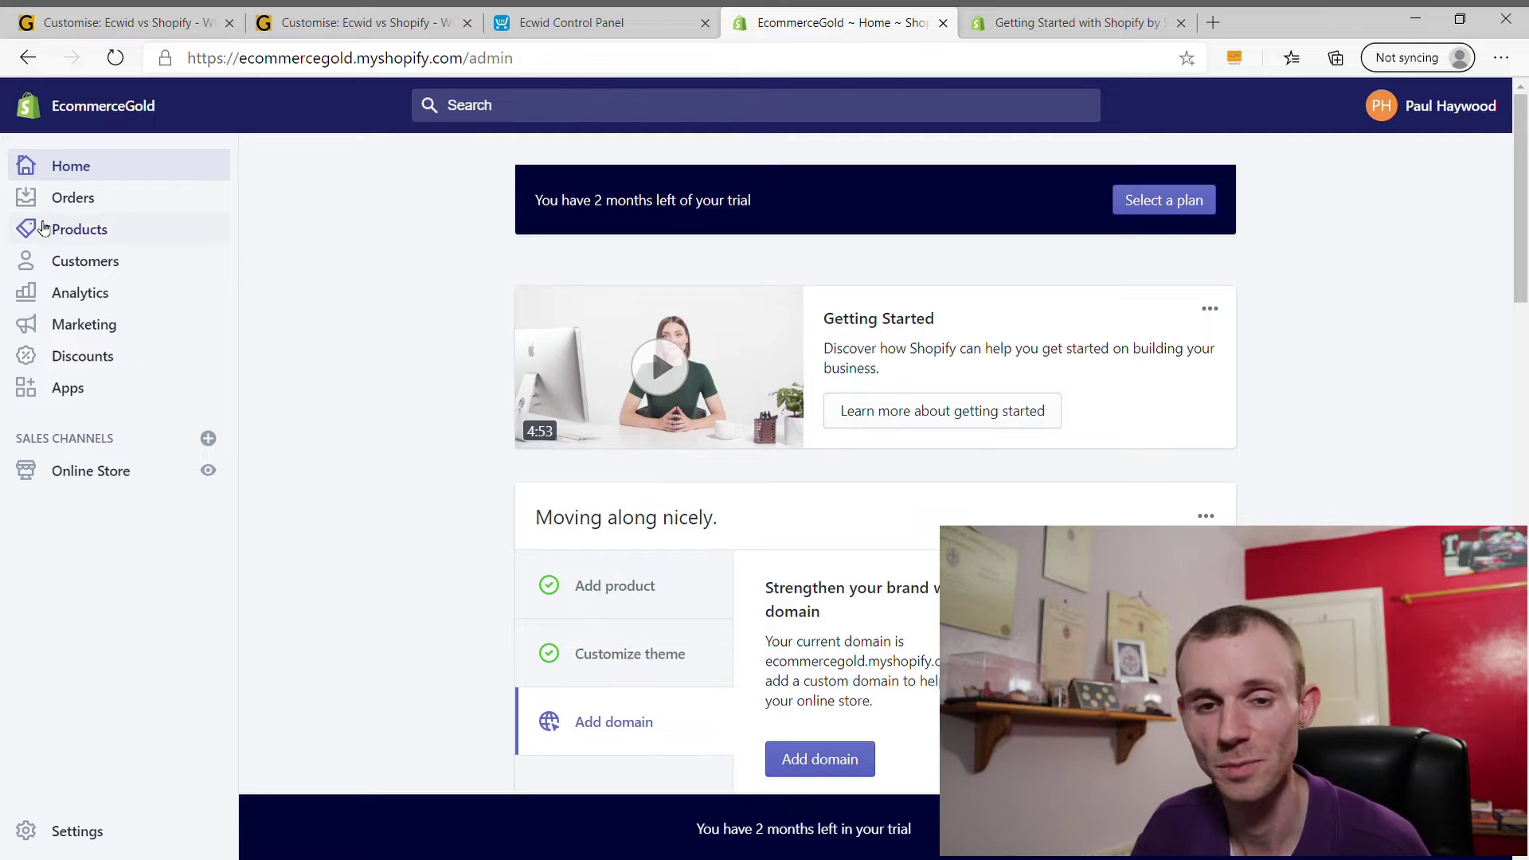
left_click(73, 236)
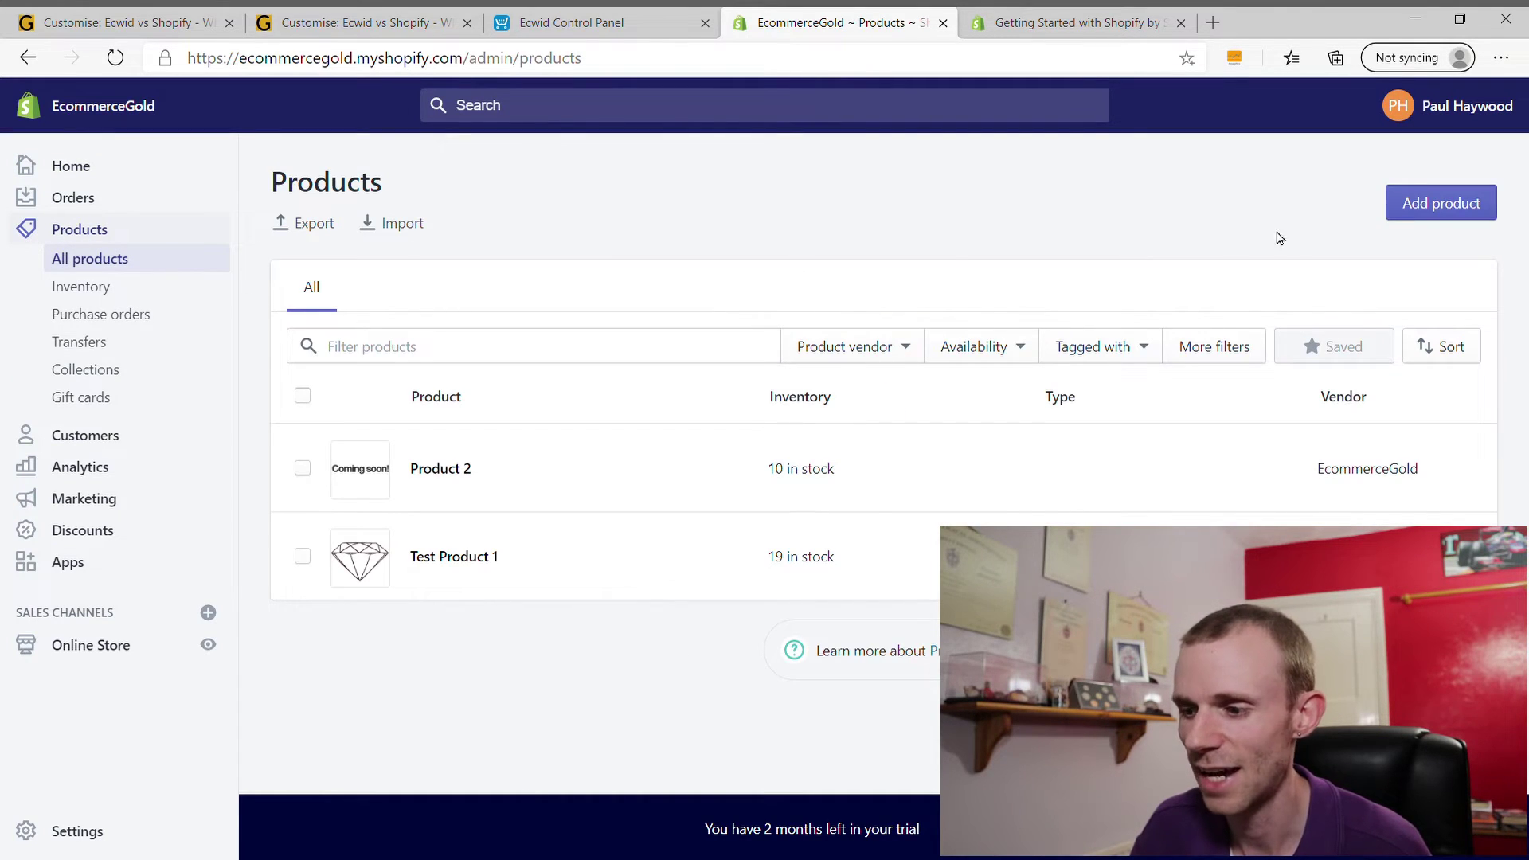
left_click(1446, 205)
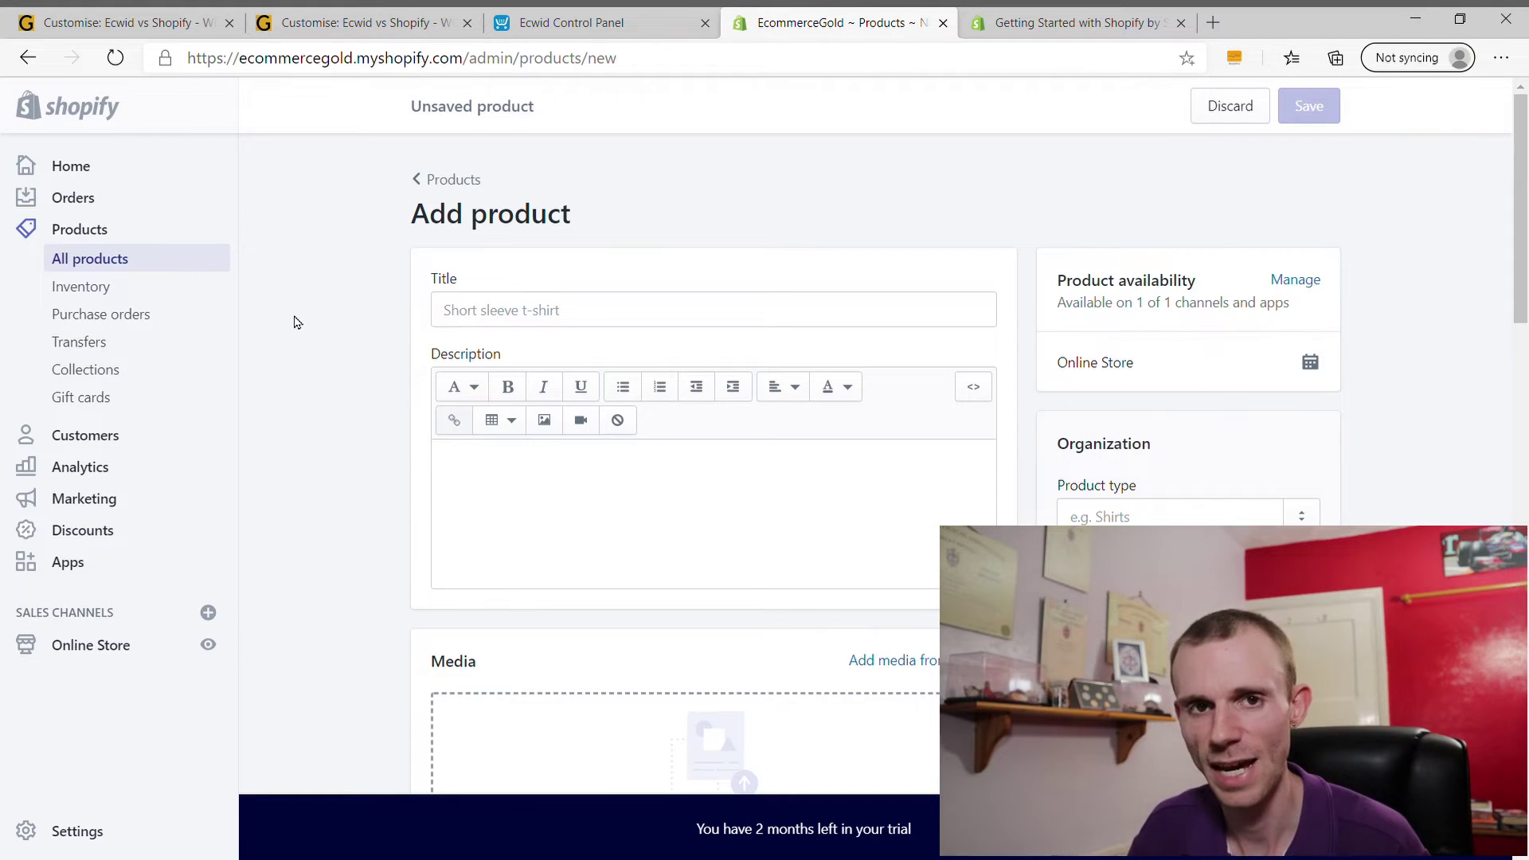
- Examine the sections of the new product form, from title and media through pricing, inventory, shipping and variants to the search engine listing
scroll(276, 333, "down", 15)
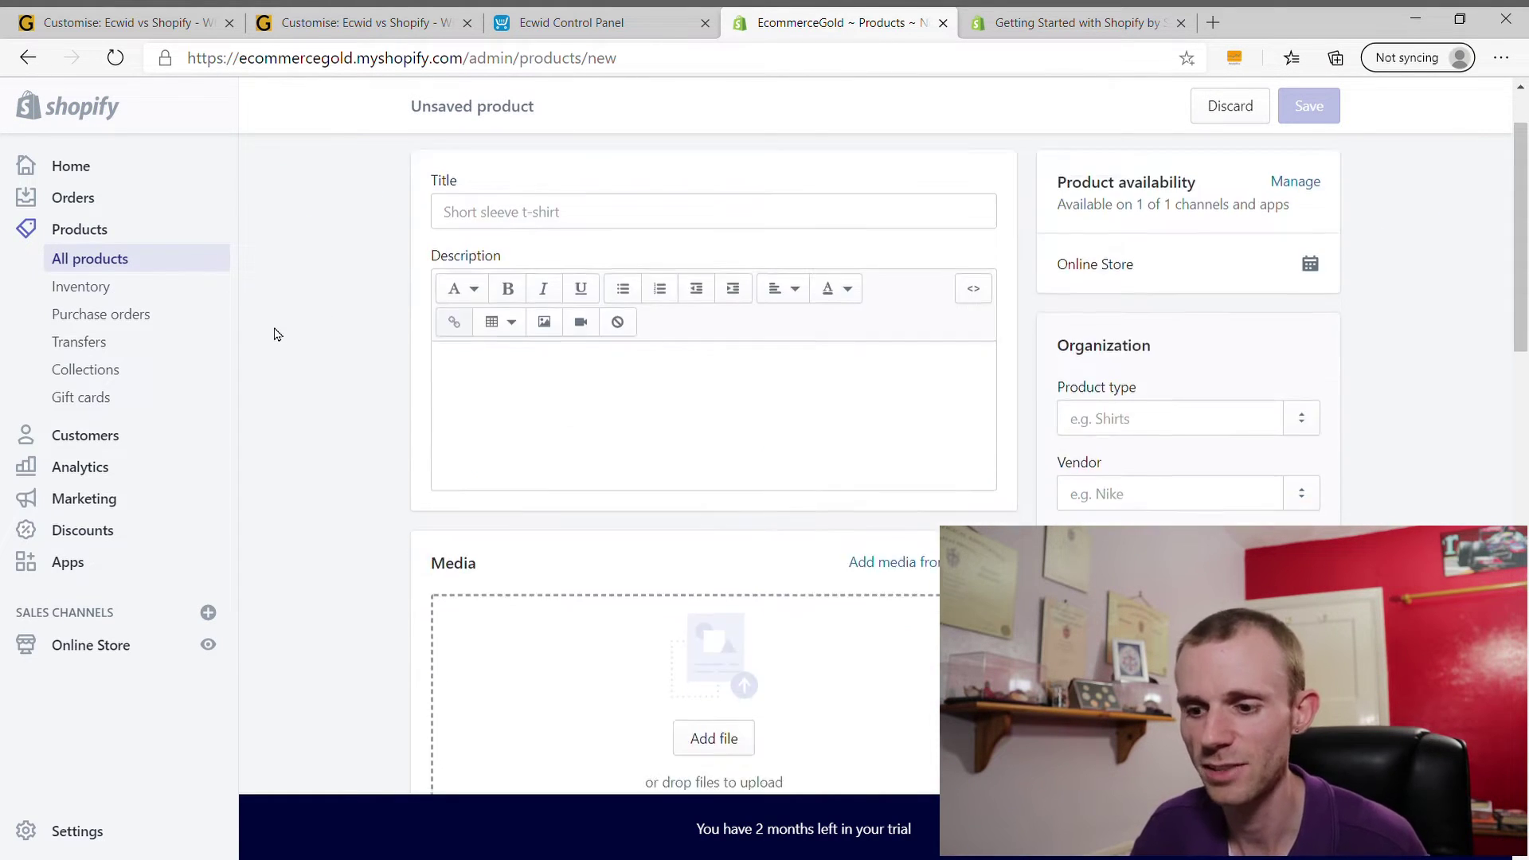
scroll(277, 333, "down", 4)
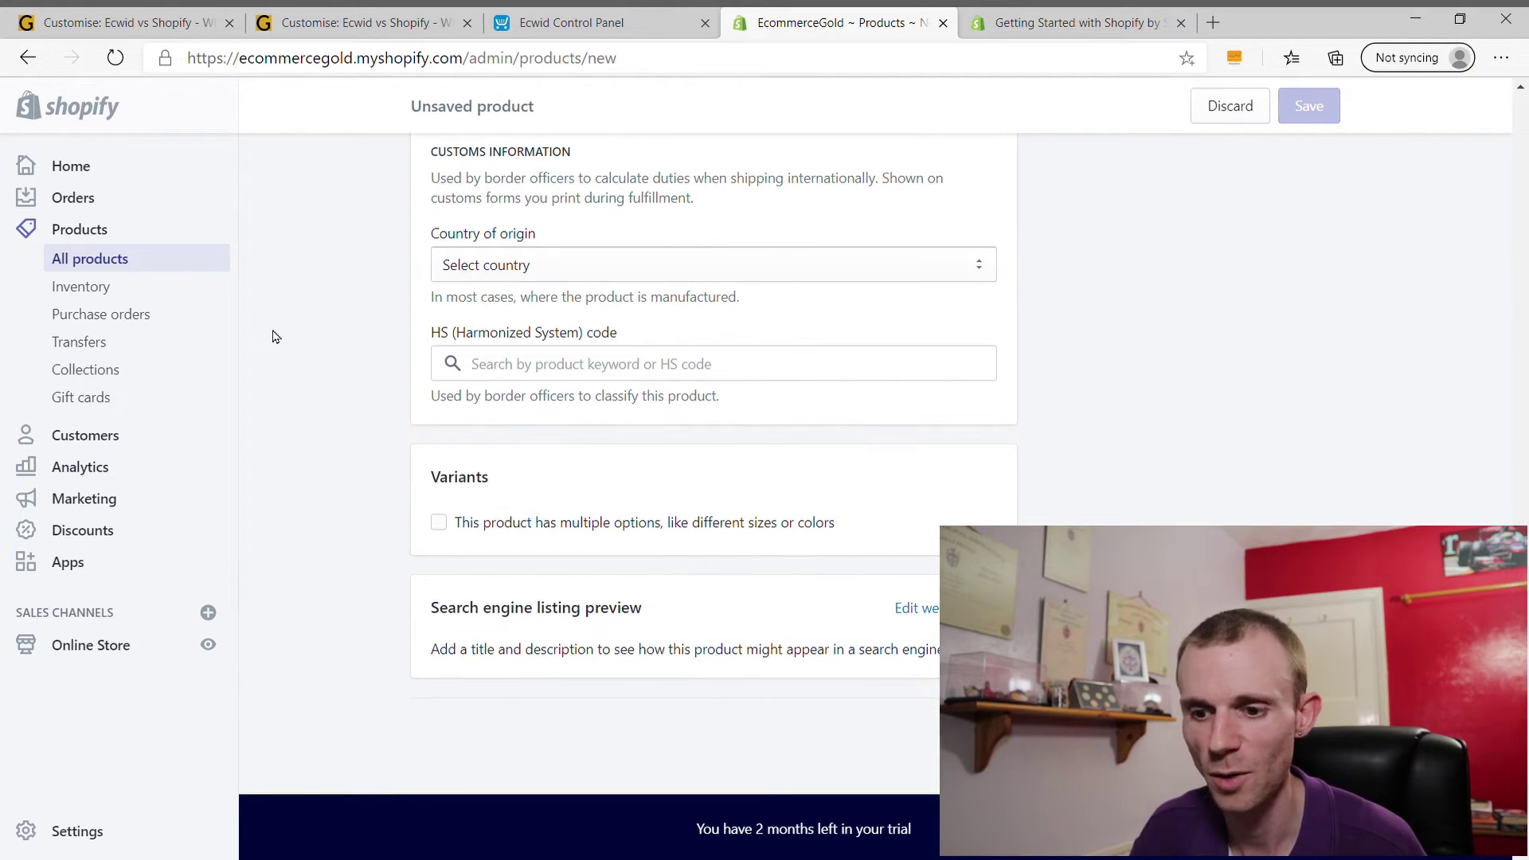
scroll(276, 337, "up", 19)
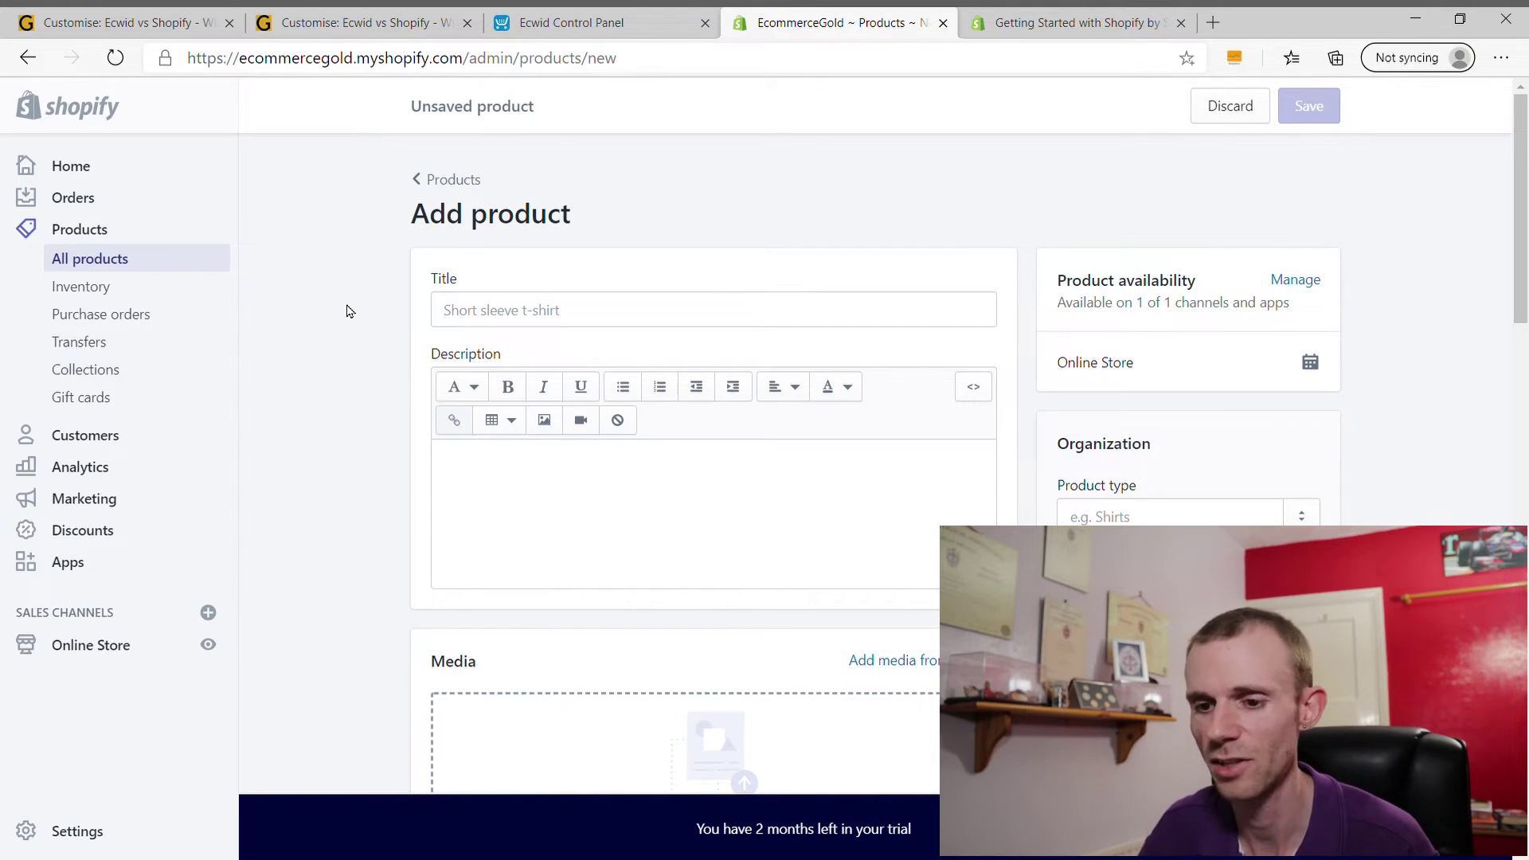
scroll(343, 312, "down", 3)
scroll(346, 317, "down", 15)
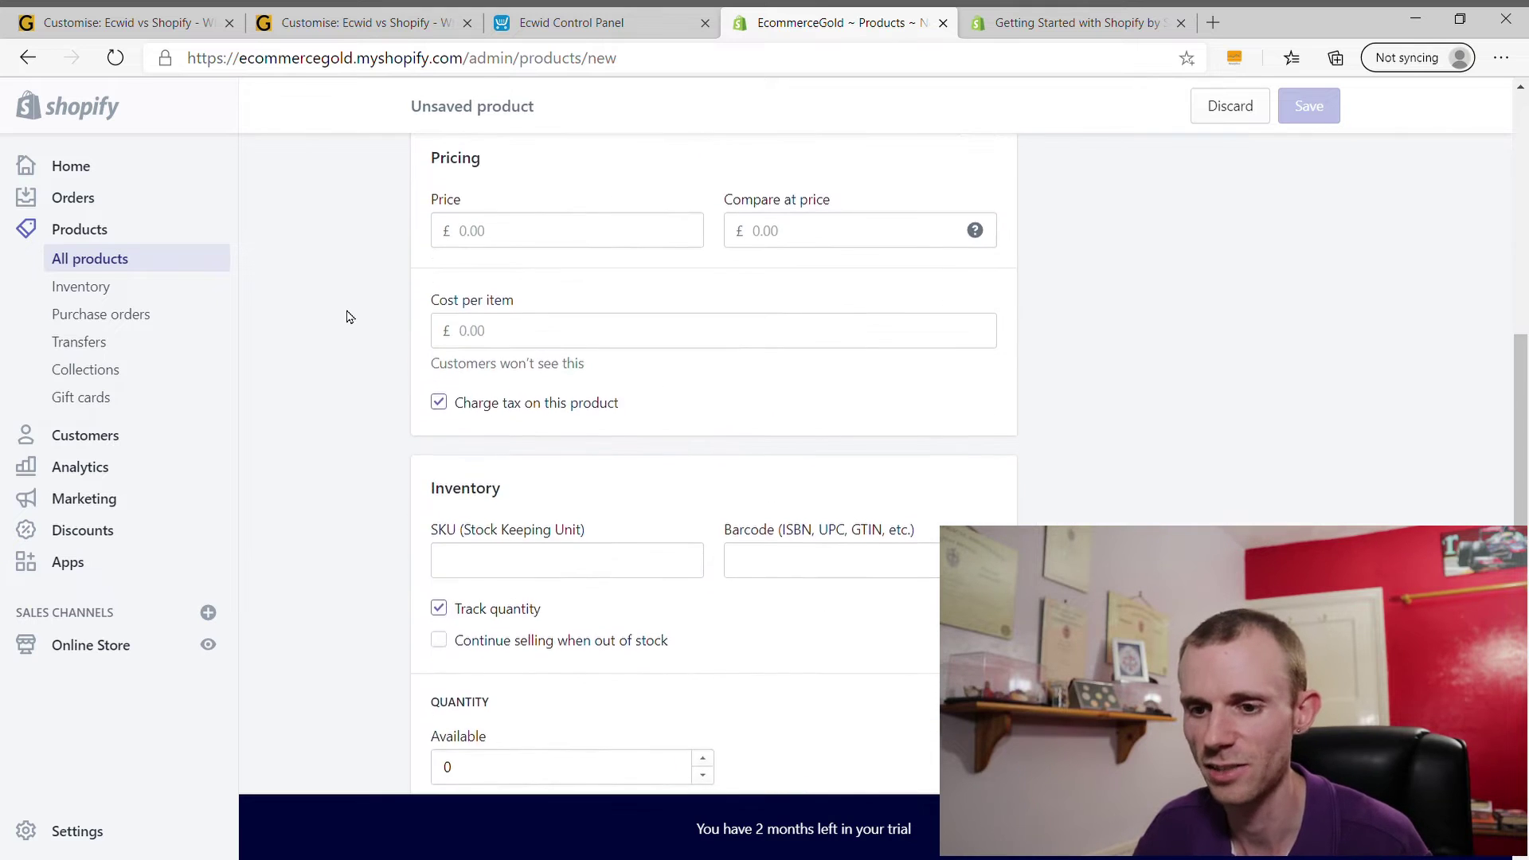
scroll(346, 319, "up", 12)
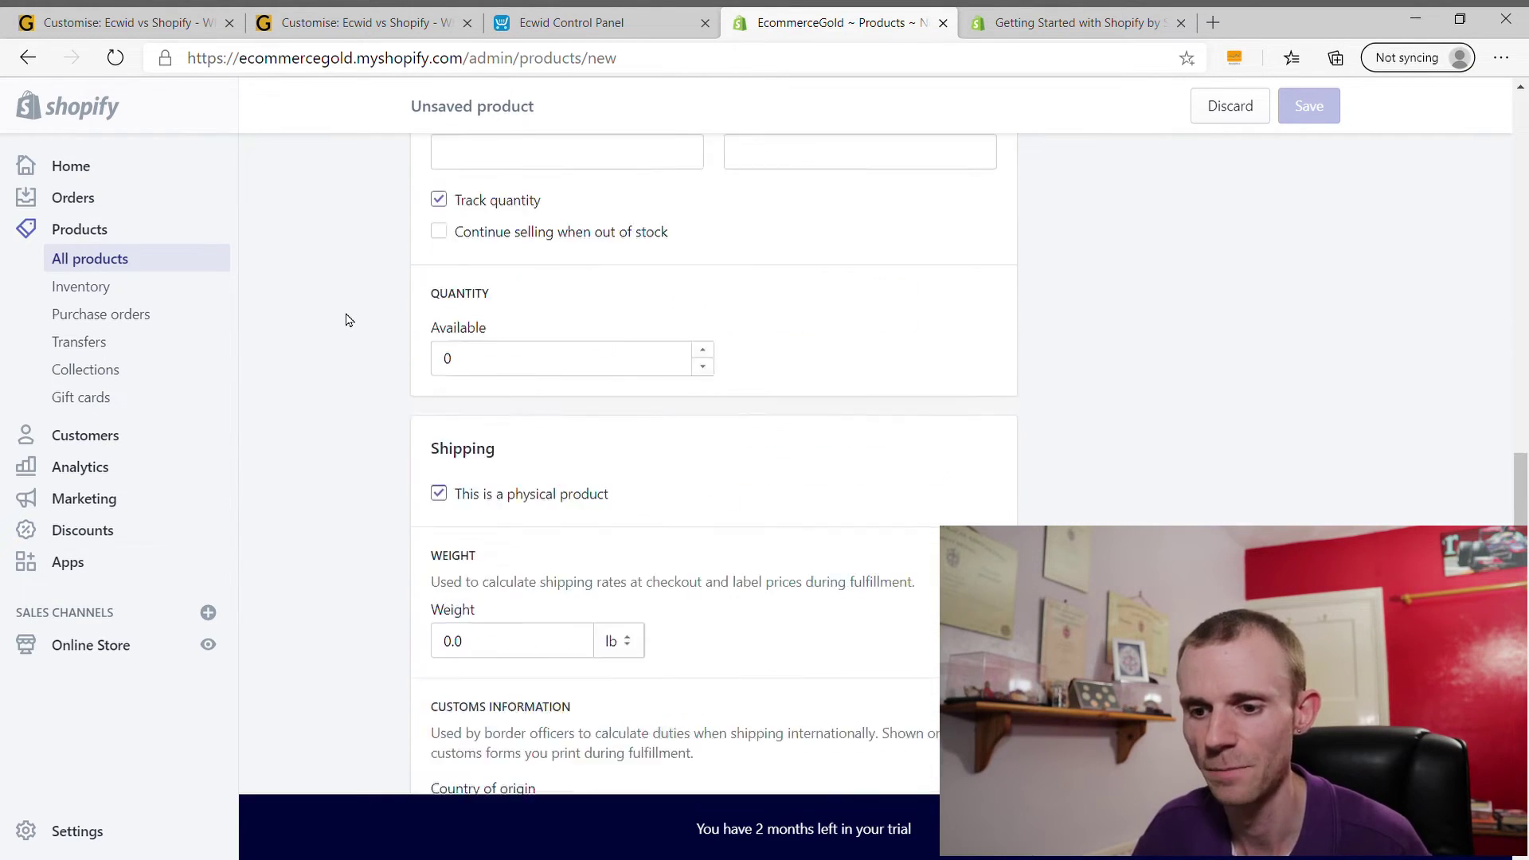
scroll(346, 319, "up", 11)
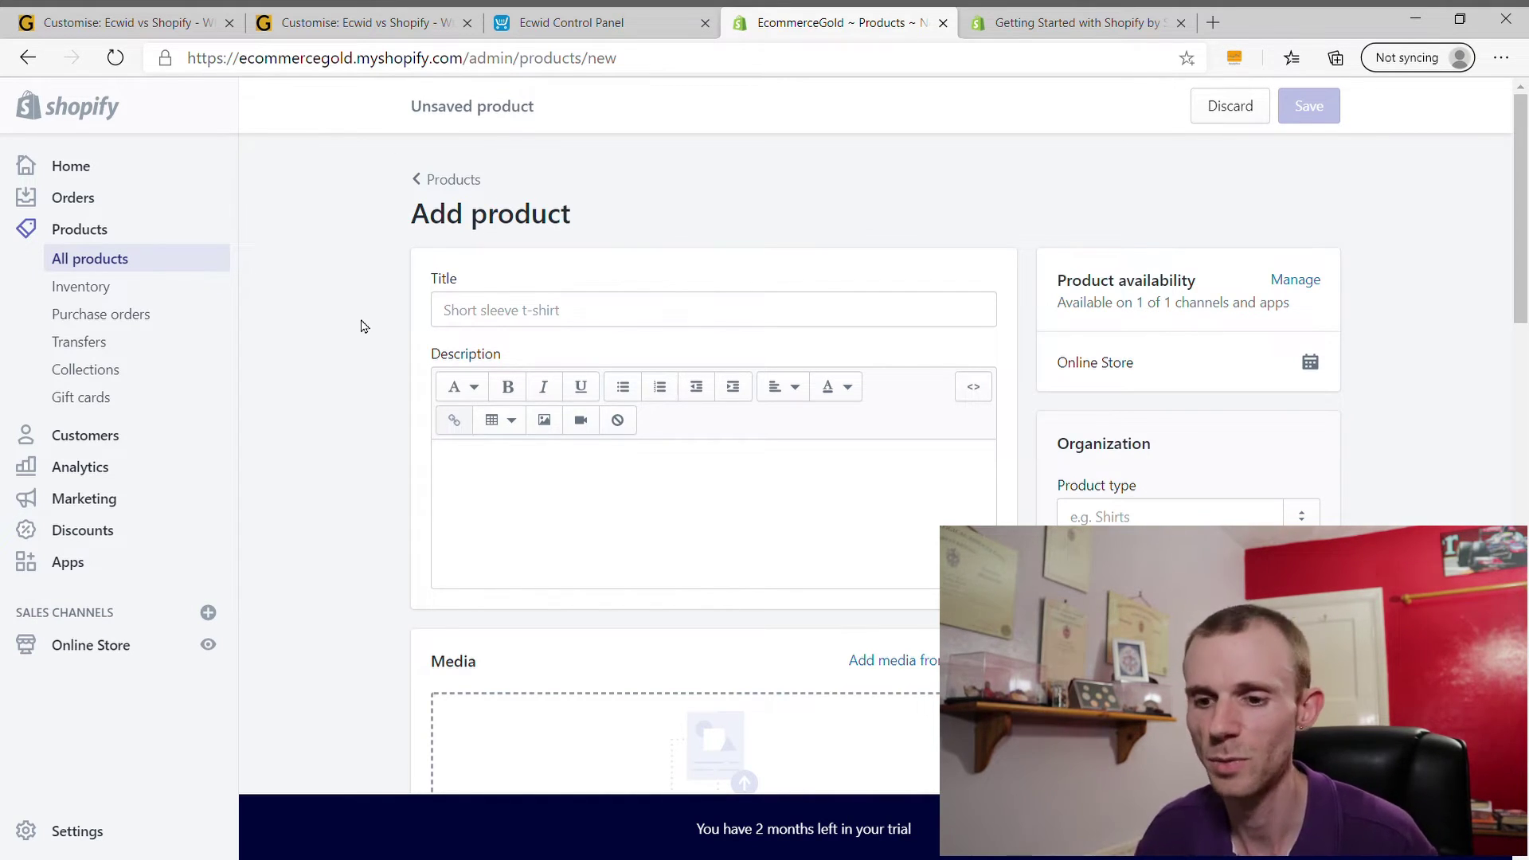
scroll(361, 327, "down", 15)
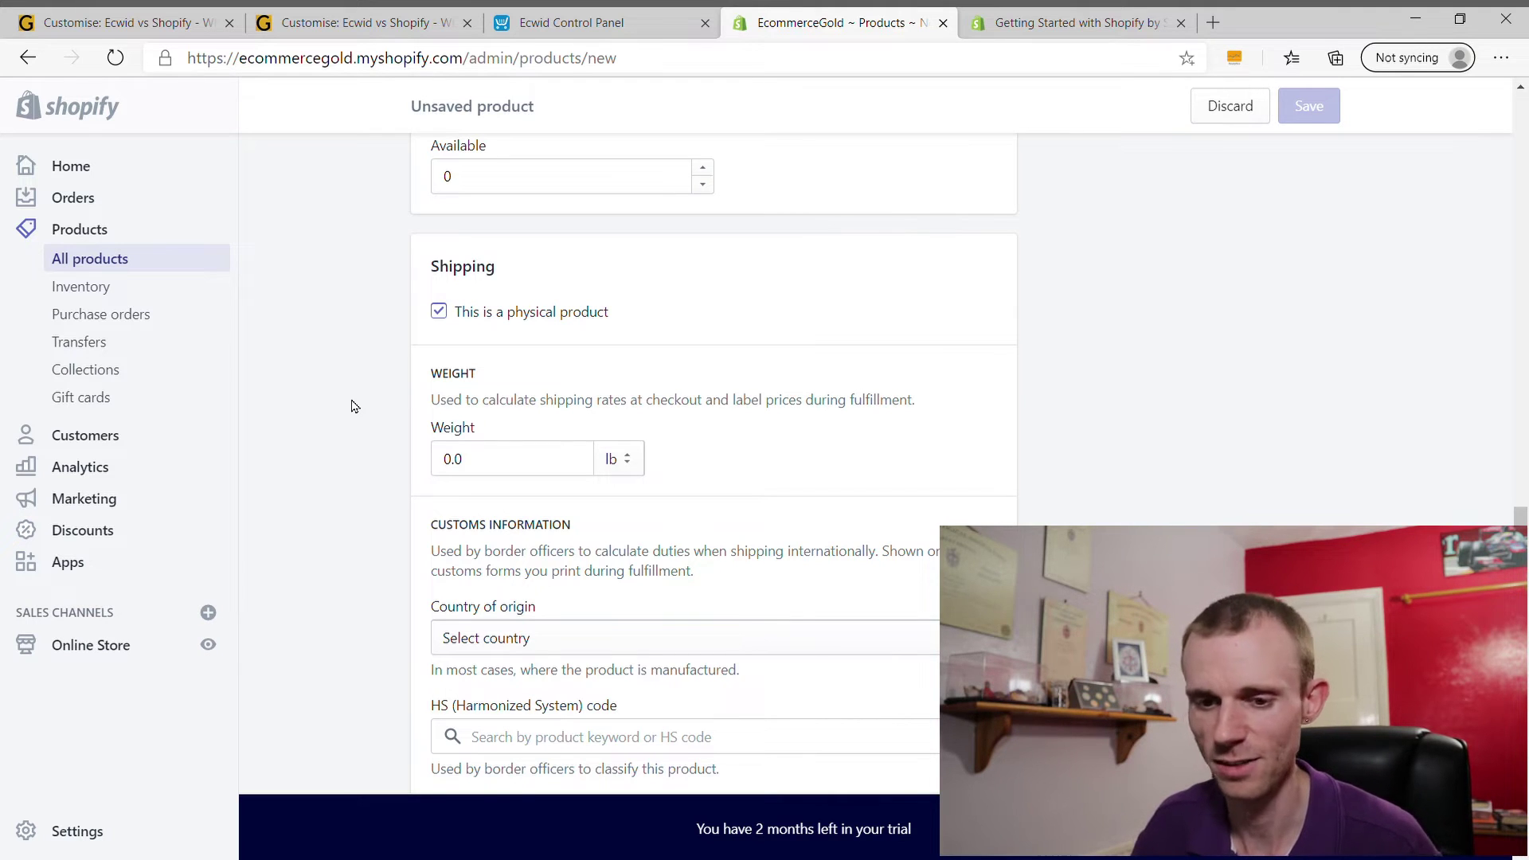
- Leave the product unsaved and open a blank new collection from Shopify's Collections page to view its fields
left_click(103, 371)
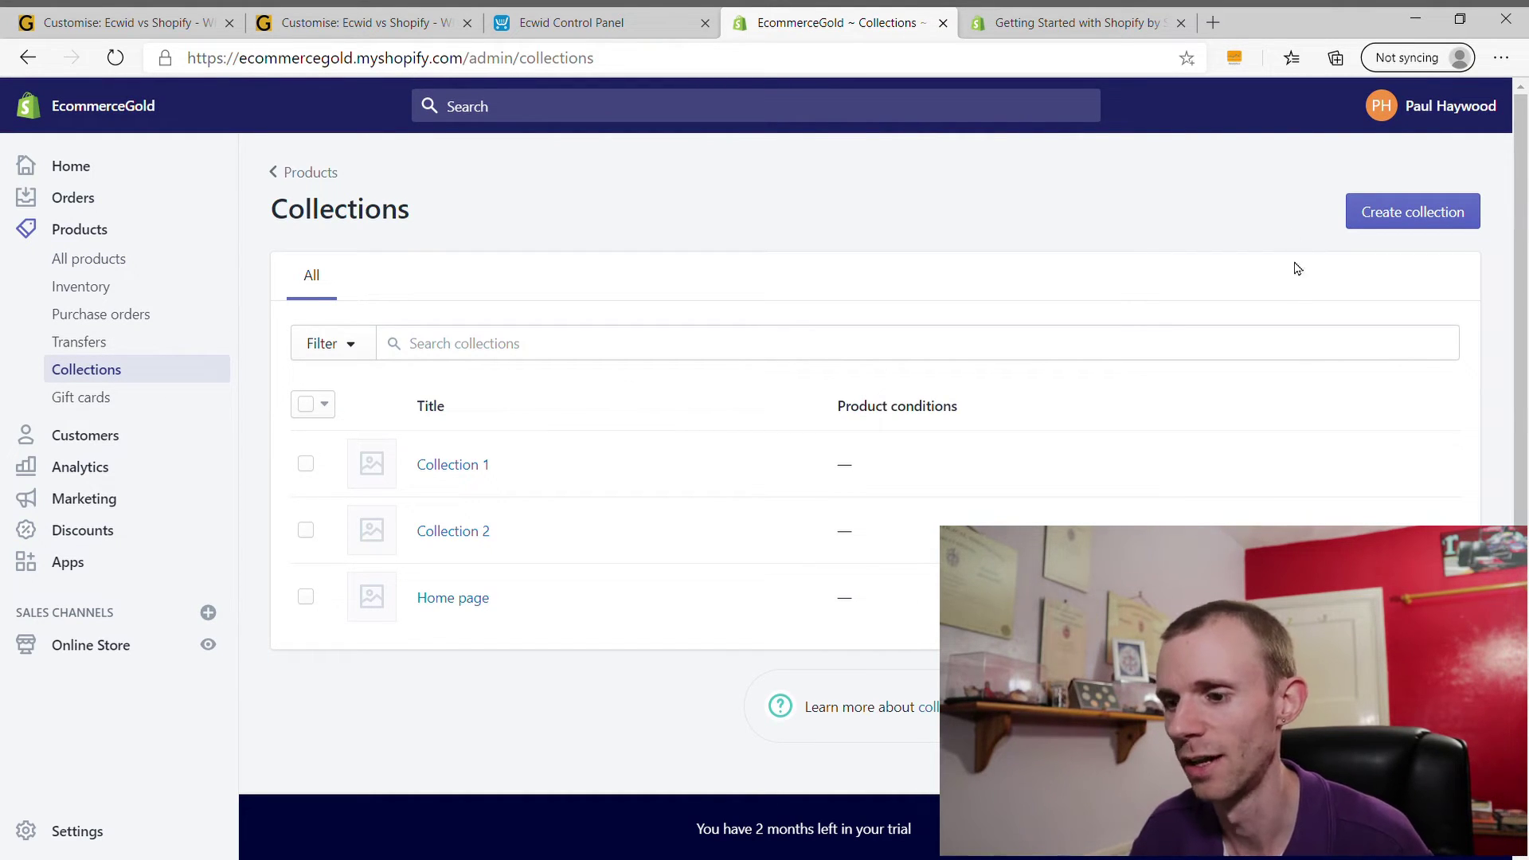
left_click(1442, 208)
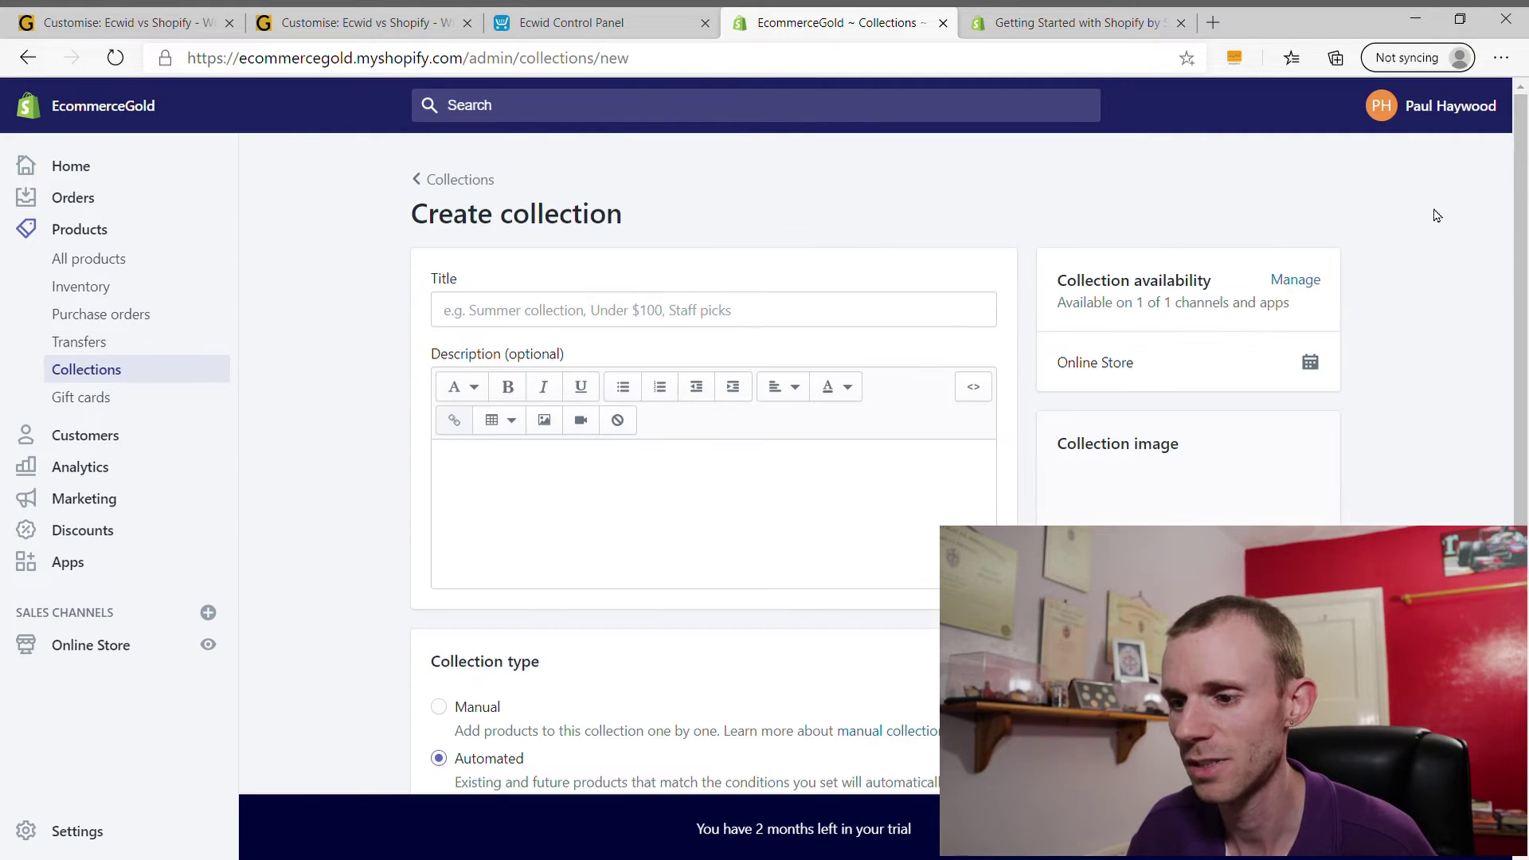
scroll(362, 410, "down", 2)
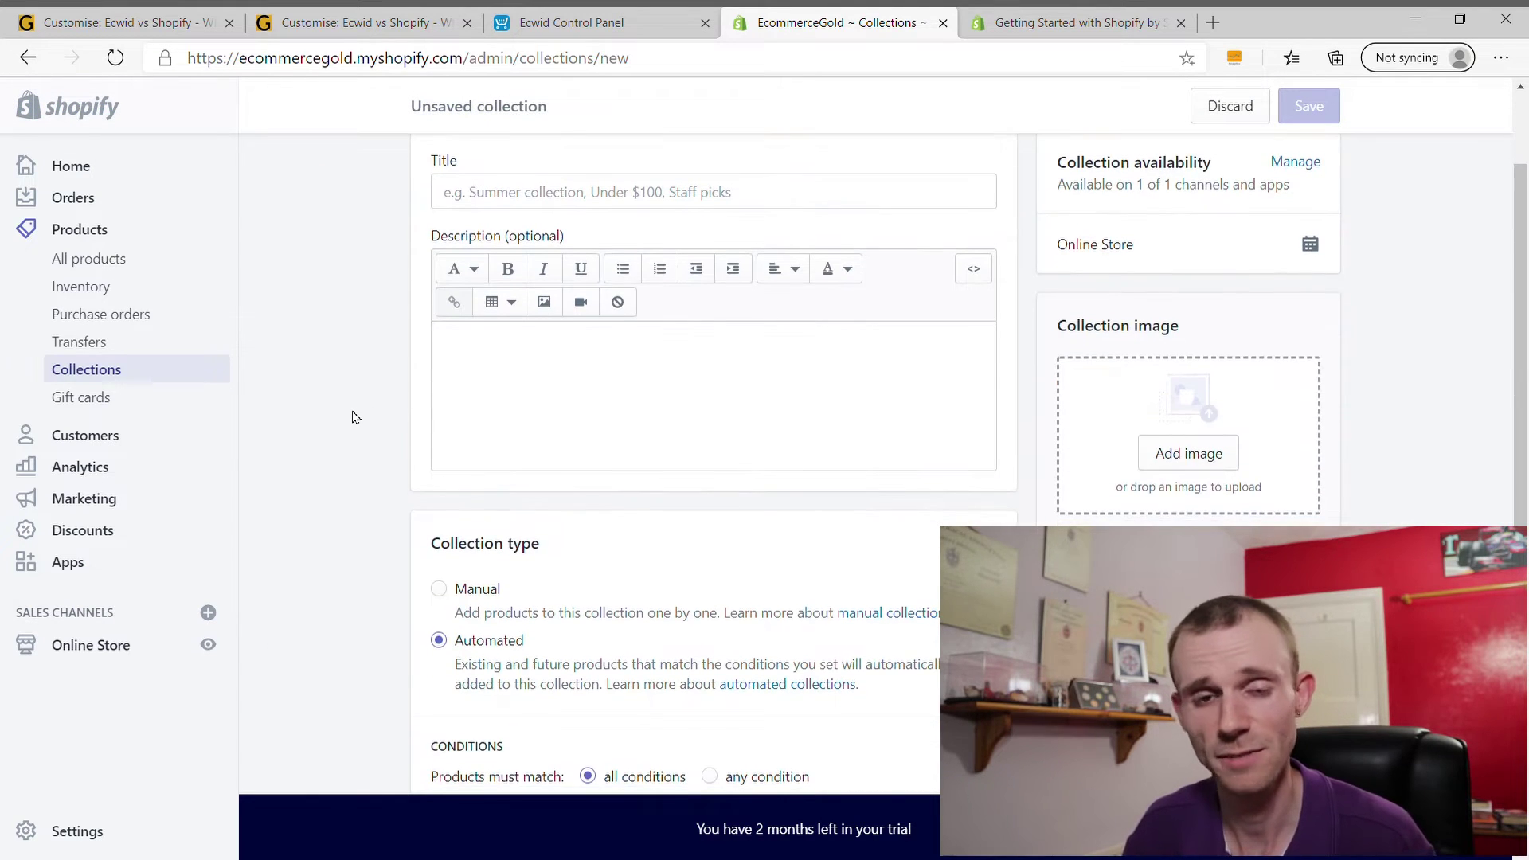
scroll(355, 418, "down", 4)
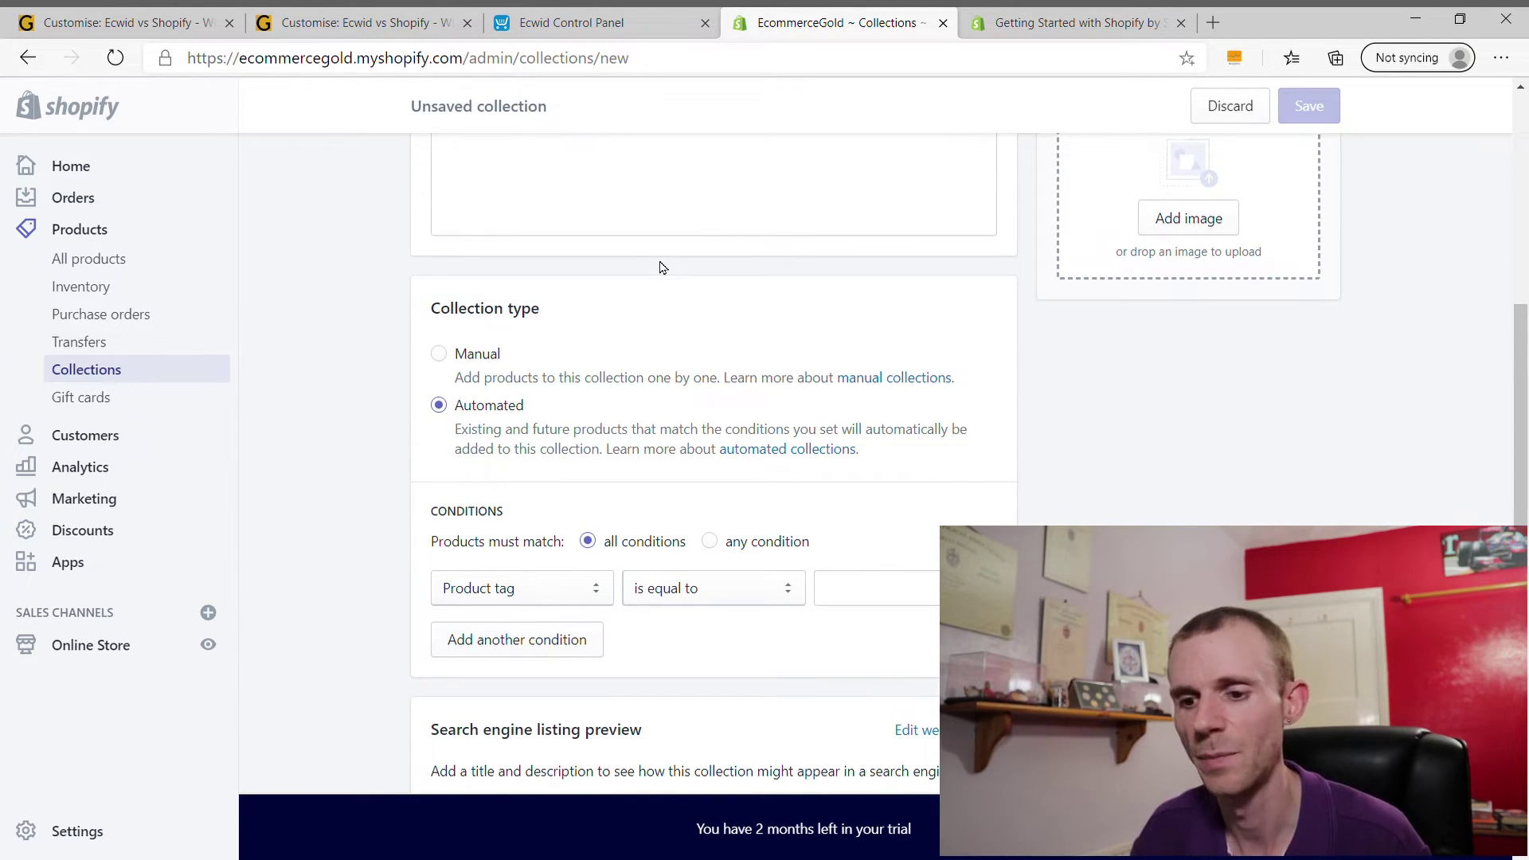
- Compare the Manual and Automated collection types, leaving Automated selected, and look over the condition settings and the rest of the form
left_click(439, 356)
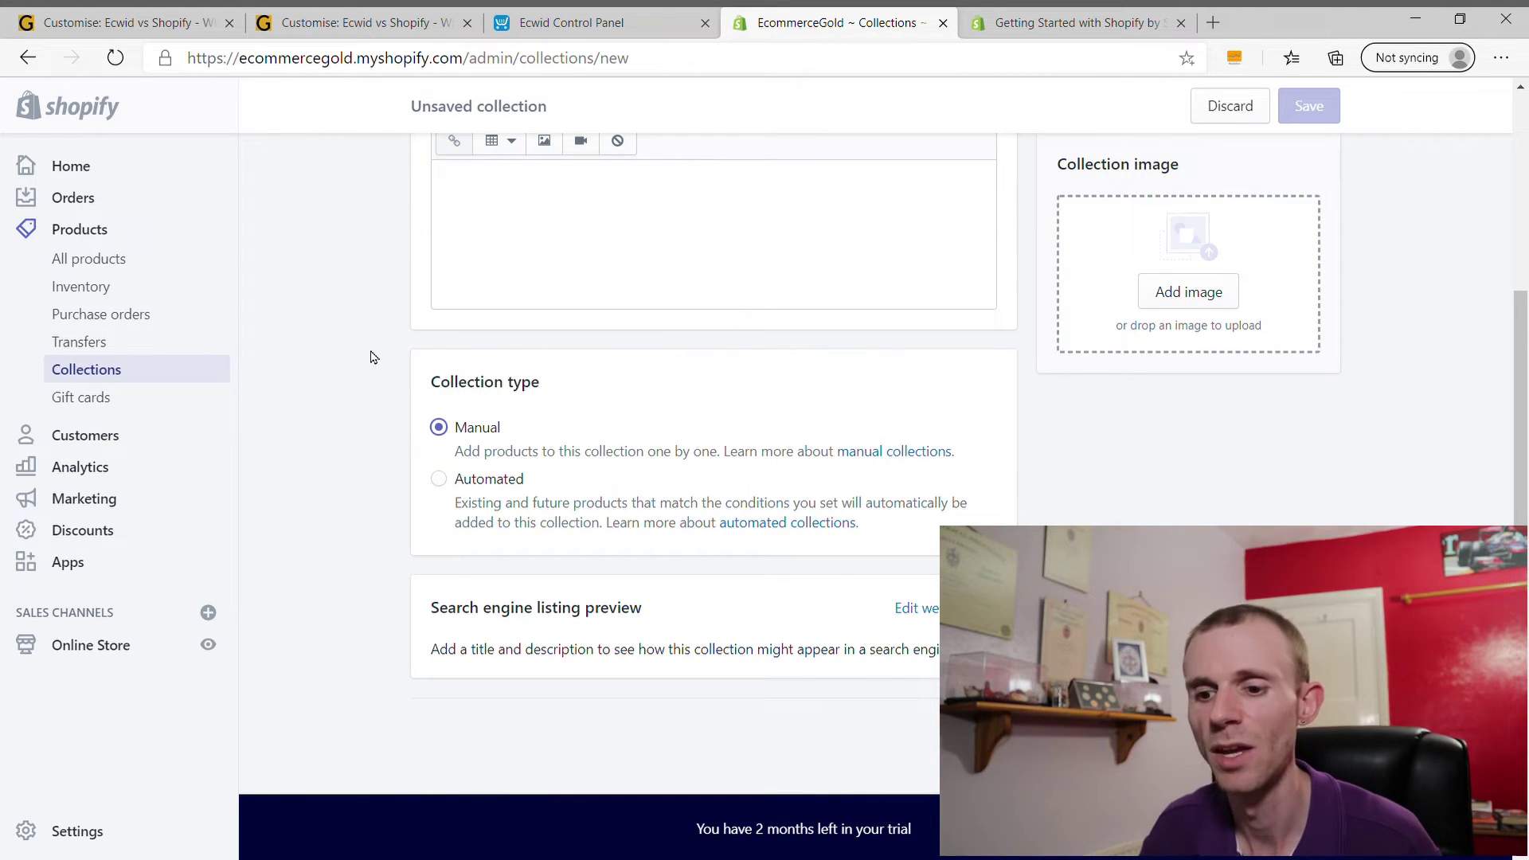
left_click(439, 479)
scroll(444, 489, "down", 1)
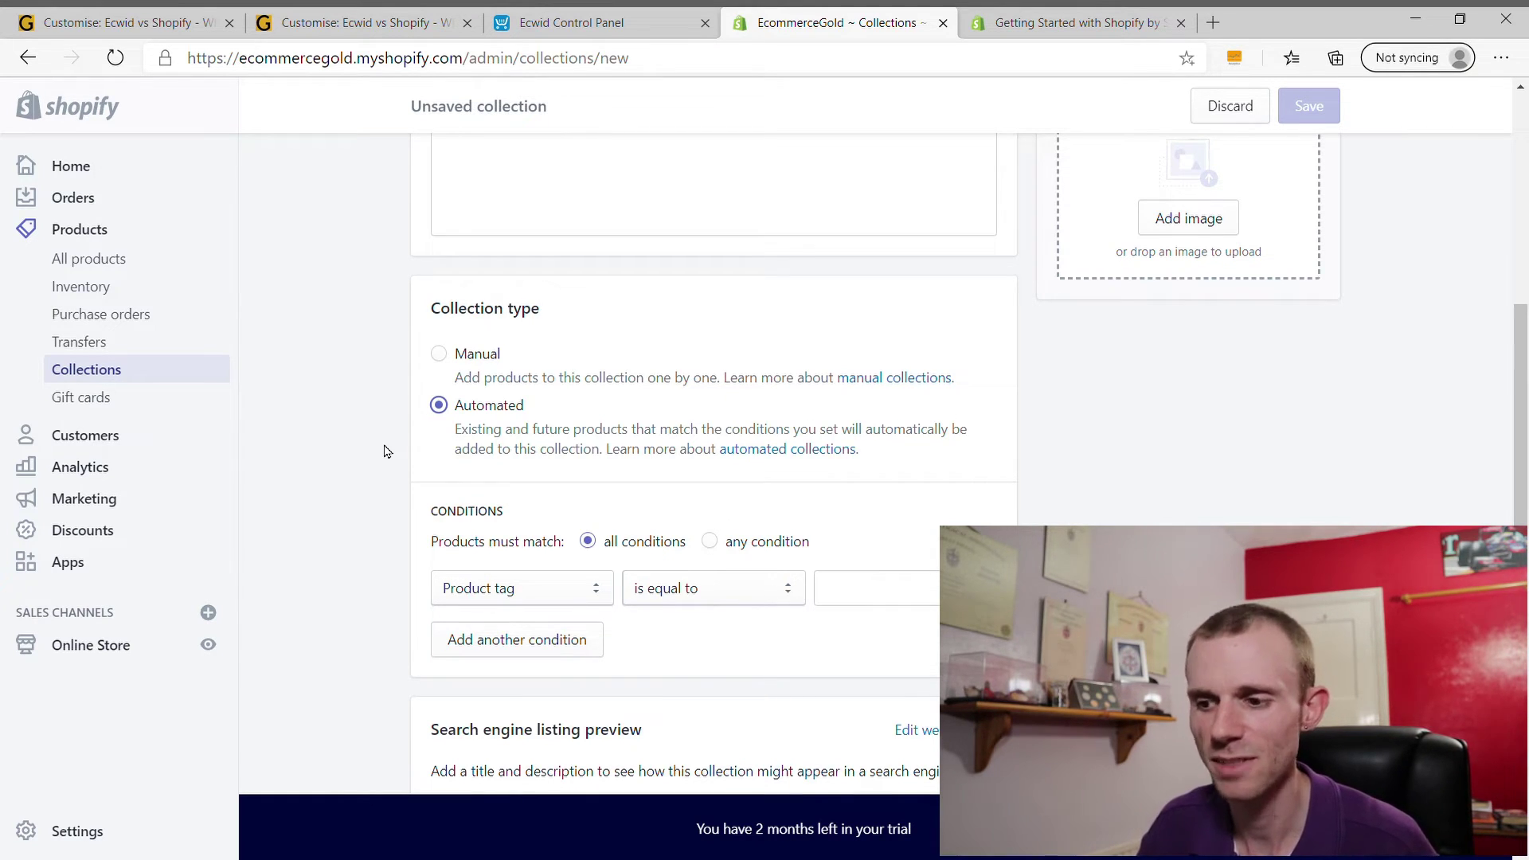
scroll(384, 452, "up", 4)
scroll(391, 458, "down", 5)
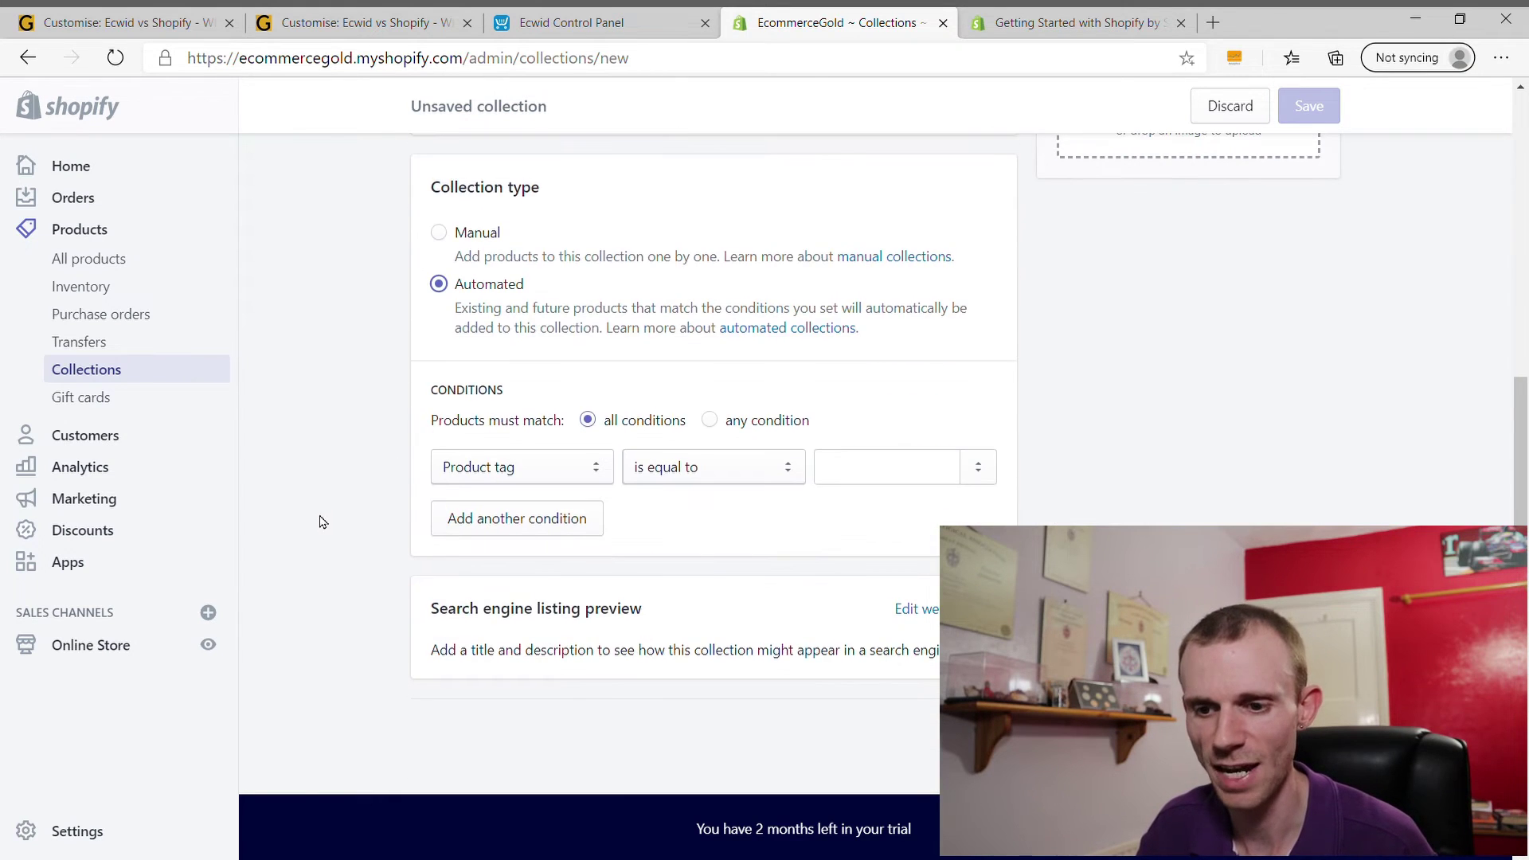
scroll(327, 522, "up", 6)
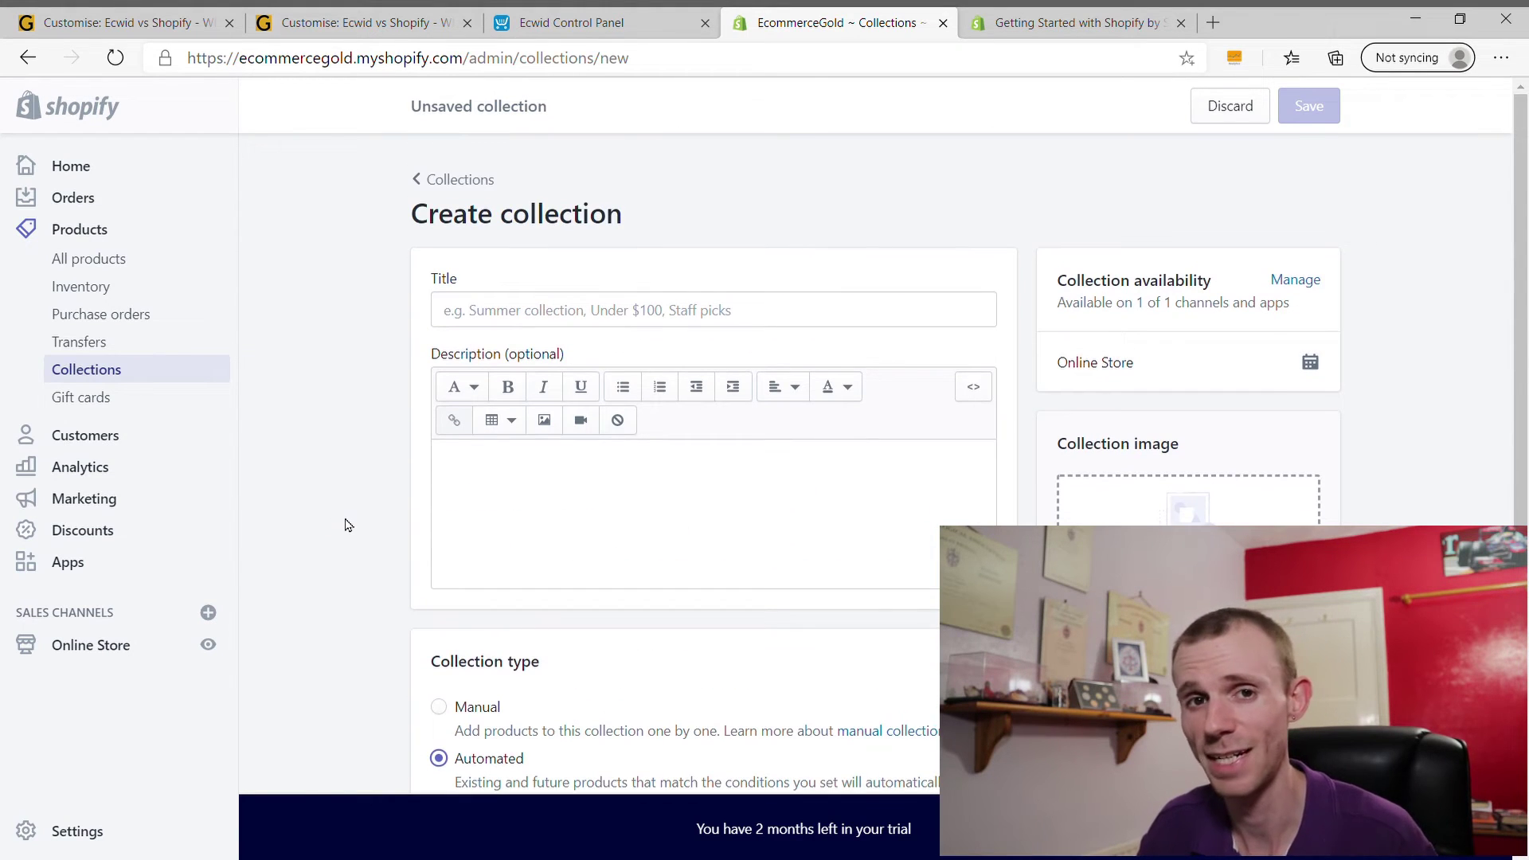
scroll(372, 470, "down", 3)
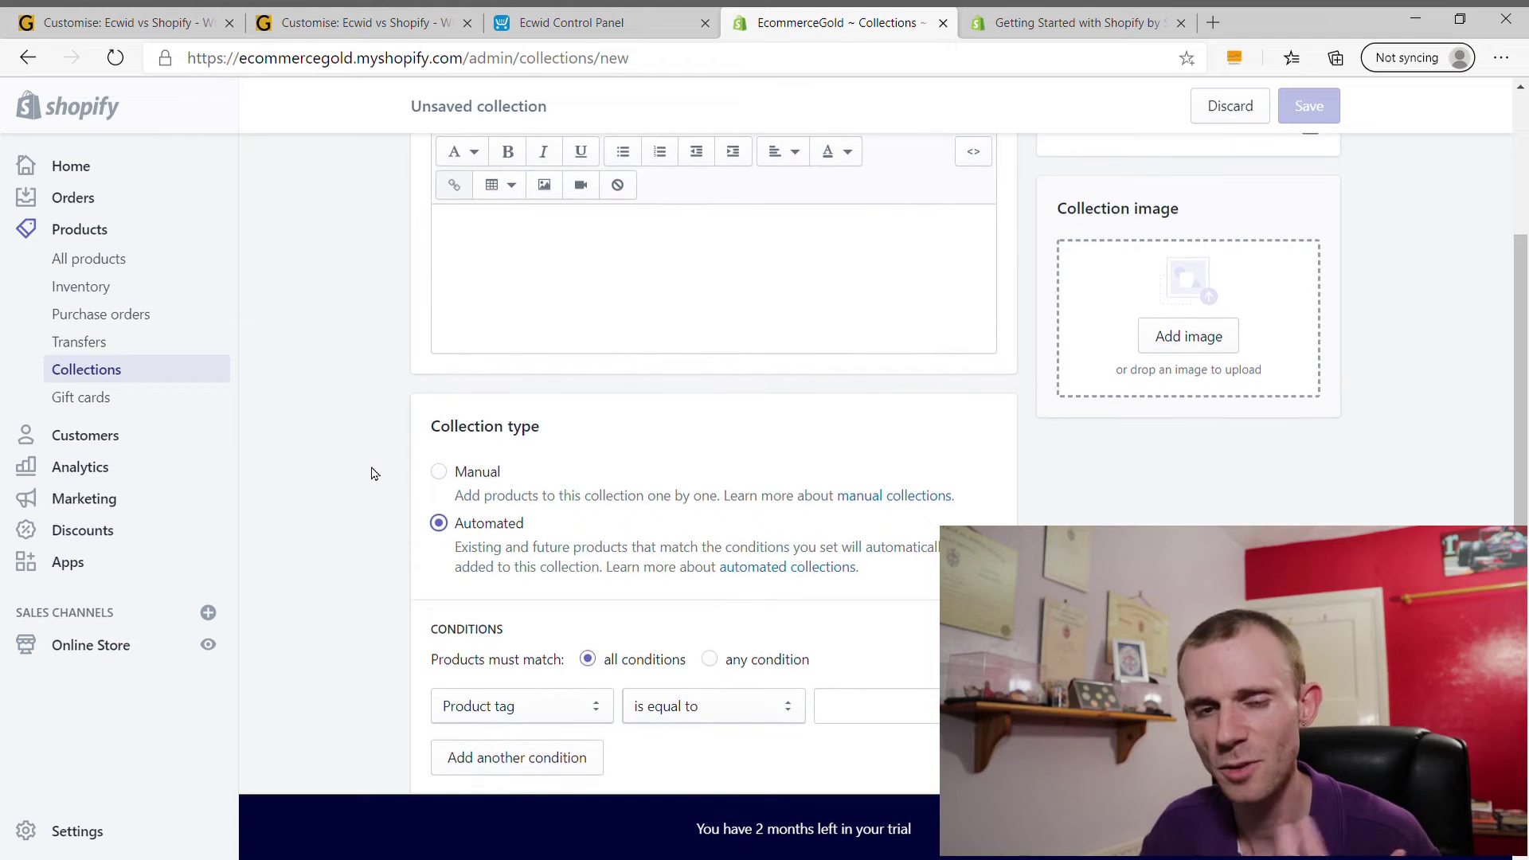
- Open the online store's Navigation settings and display the items of the Main menu
left_click(114, 645)
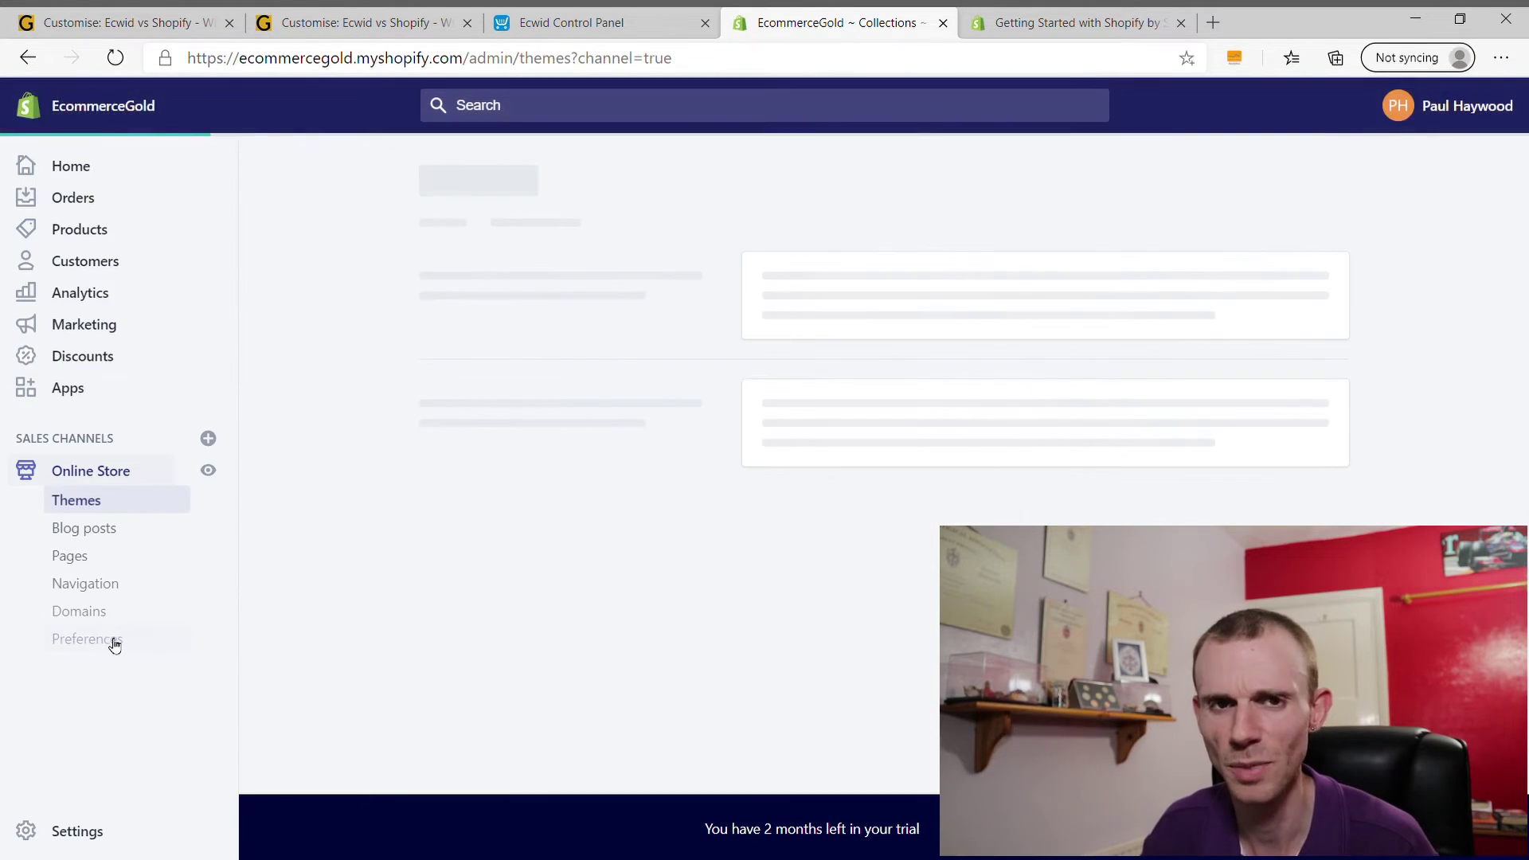
left_click(80, 585)
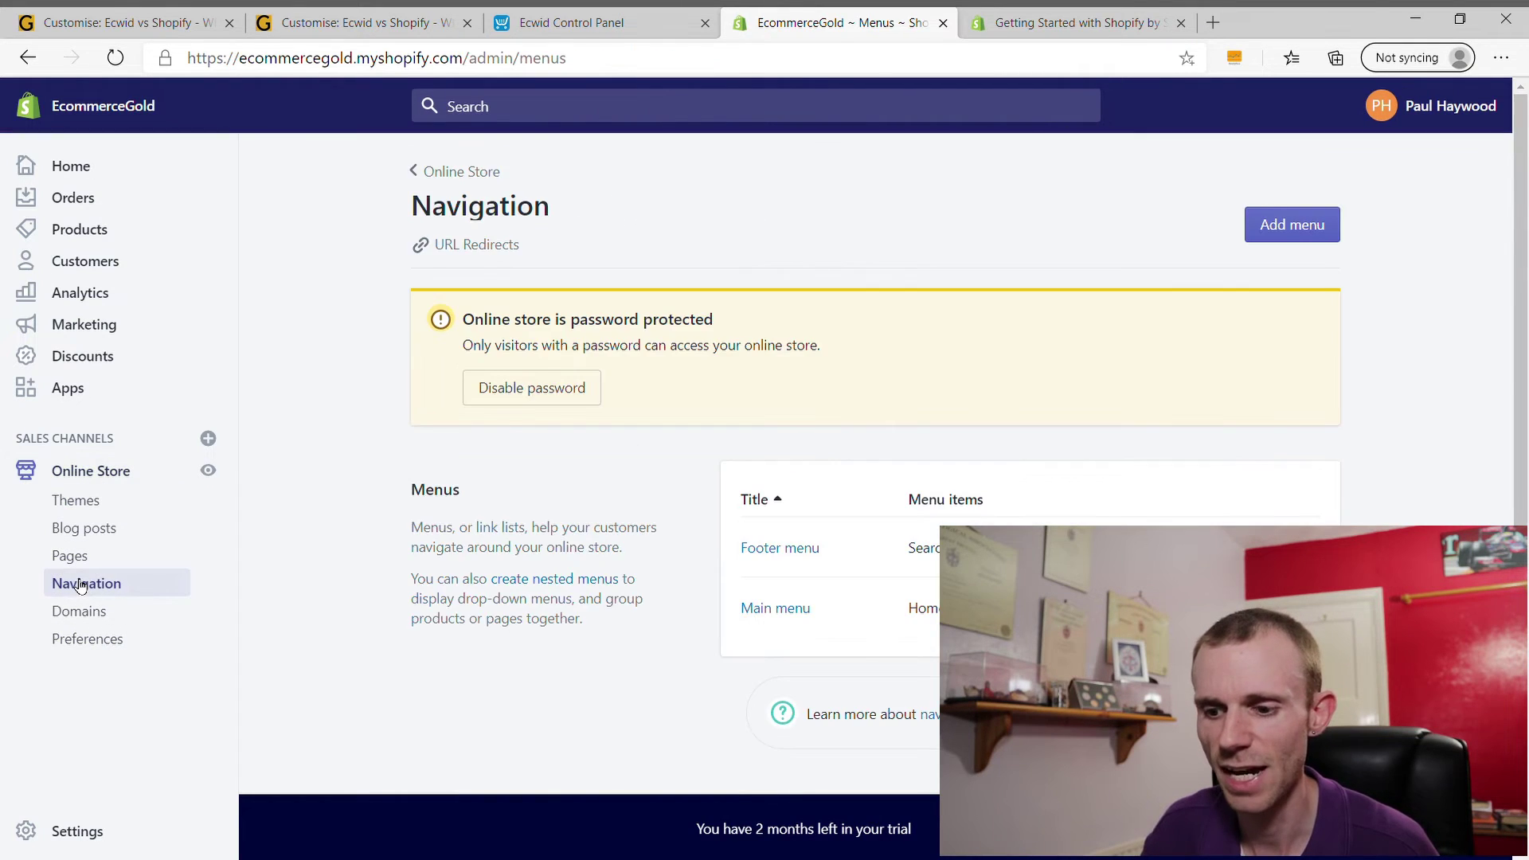
scroll(288, 452, "down", 1)
left_click(792, 584)
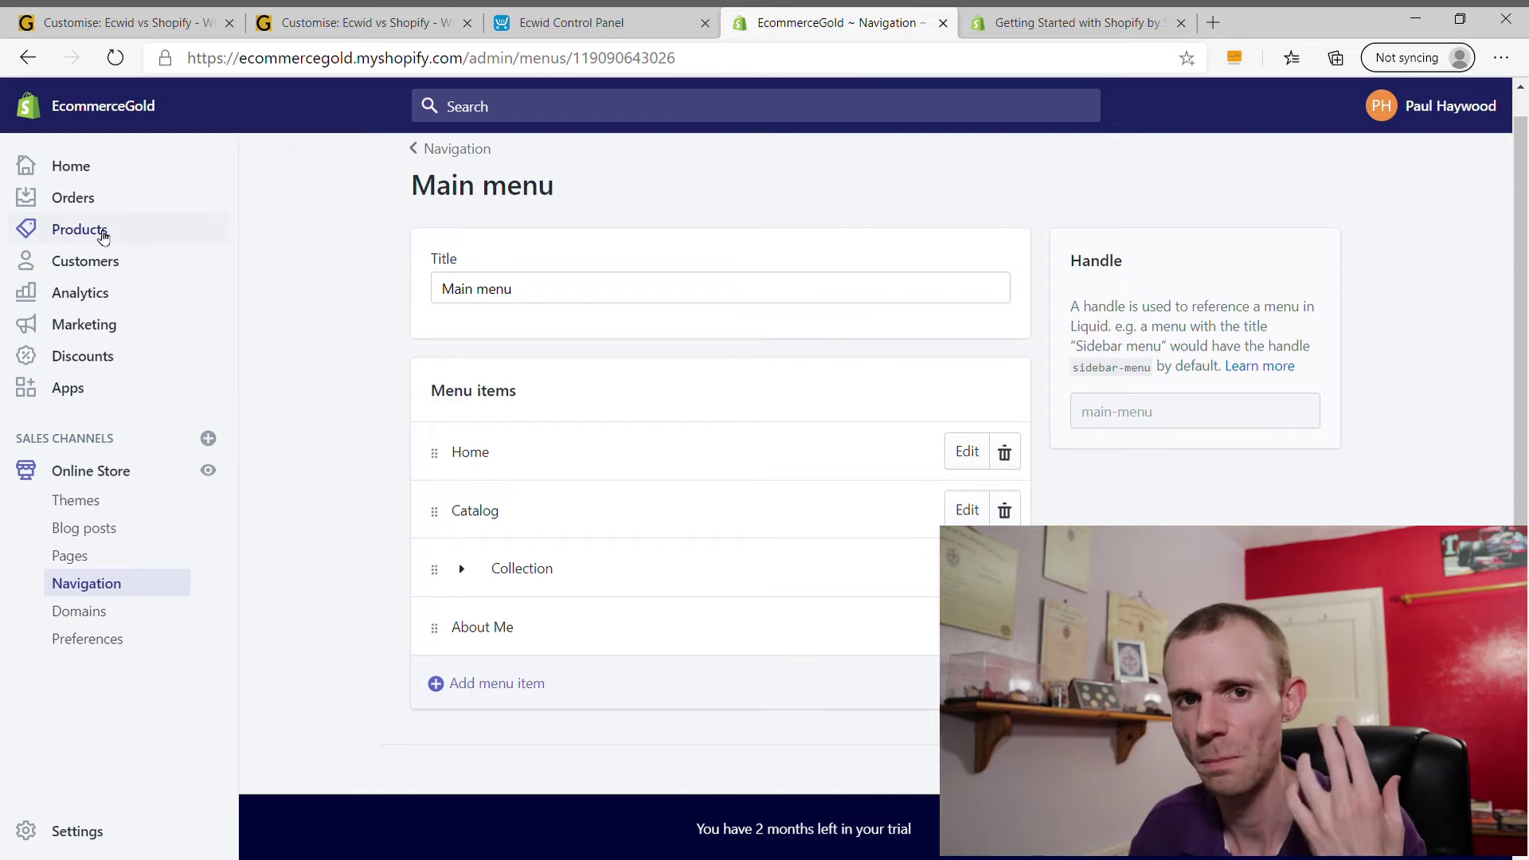
- Return to Shopify's products and view the Inventory page
left_click(103, 237)
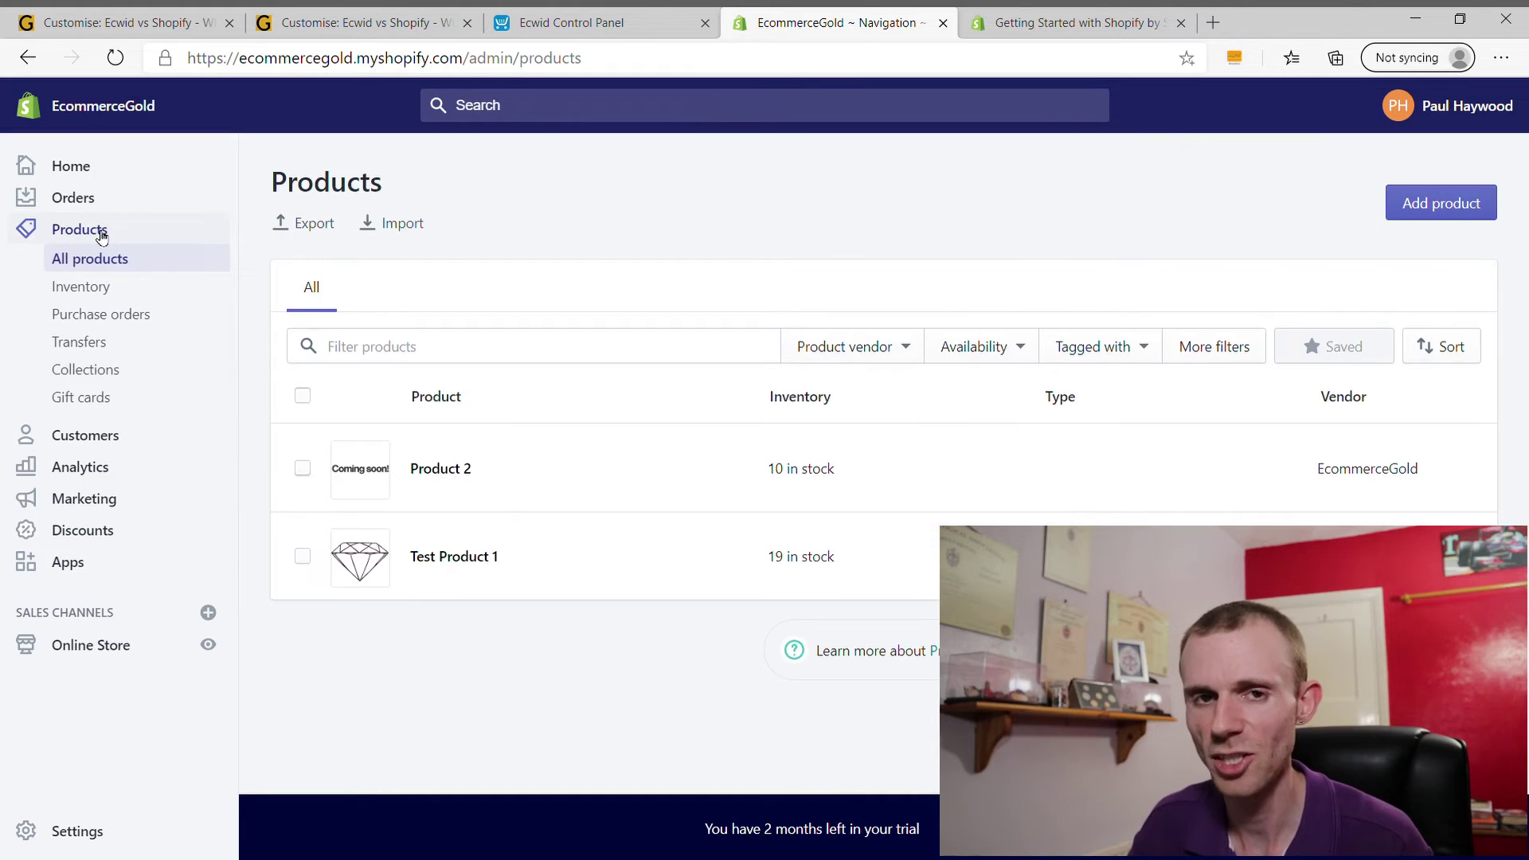
left_click(82, 289)
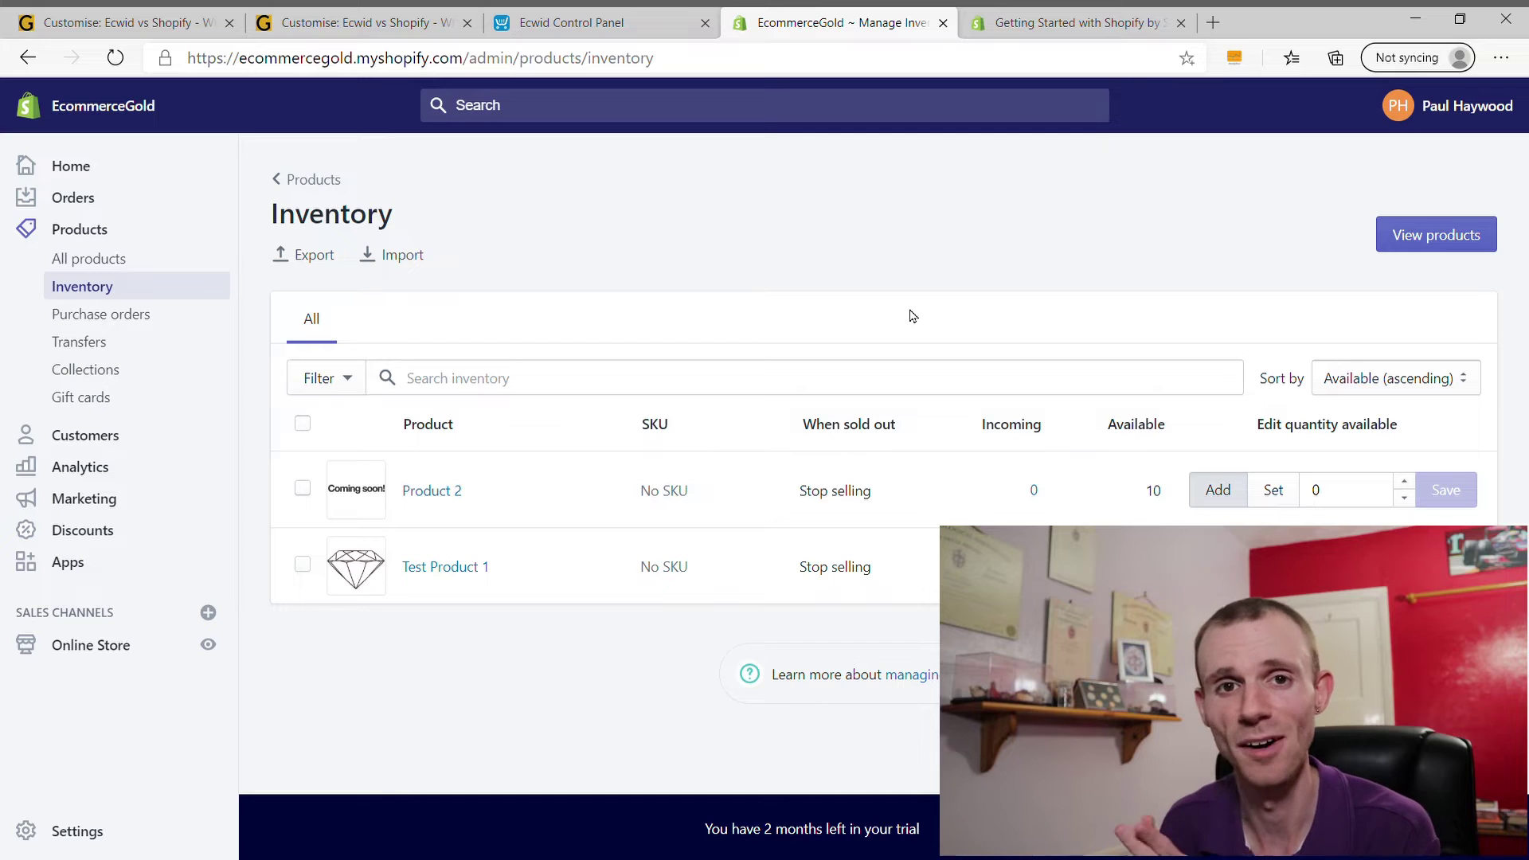
- Switch to the Ecwid Control Panel, open the sales orders, select the listed order and review the mass update options without applying any
left_click(656, 17)
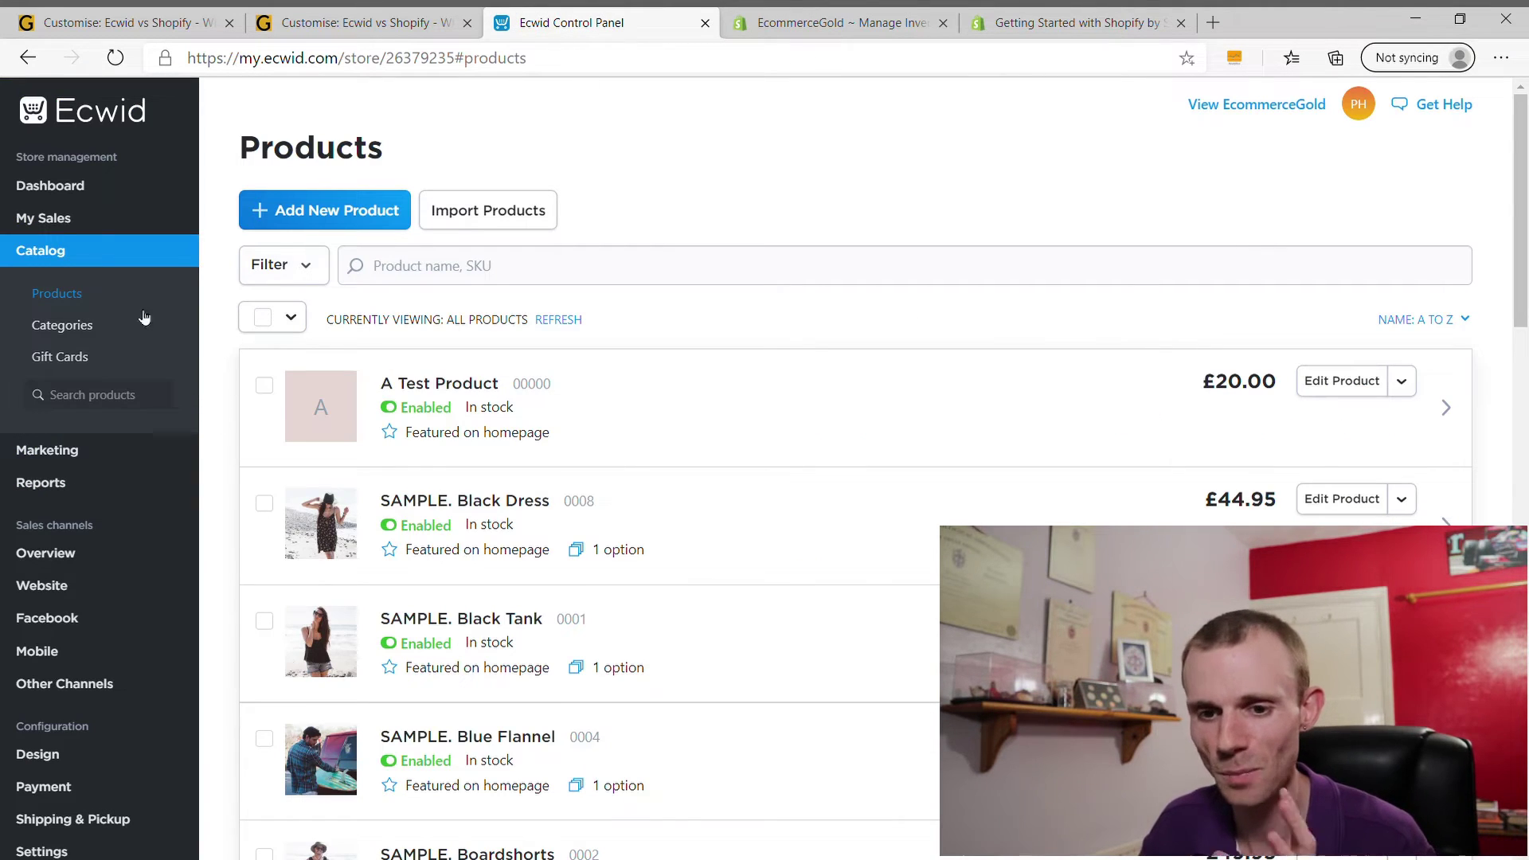
mouse_move(102, 217)
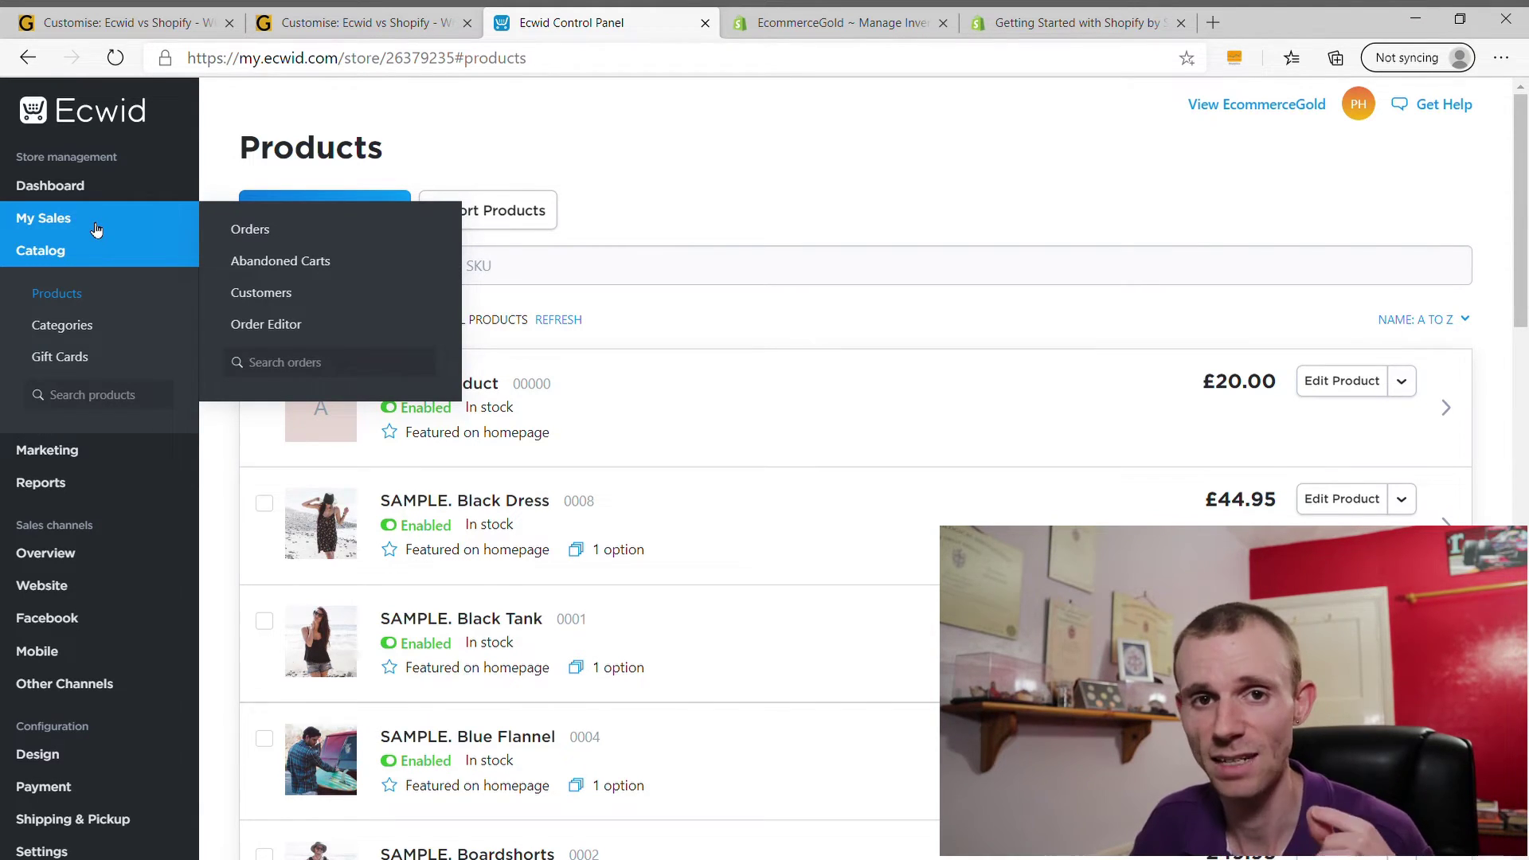
left_click(96, 225)
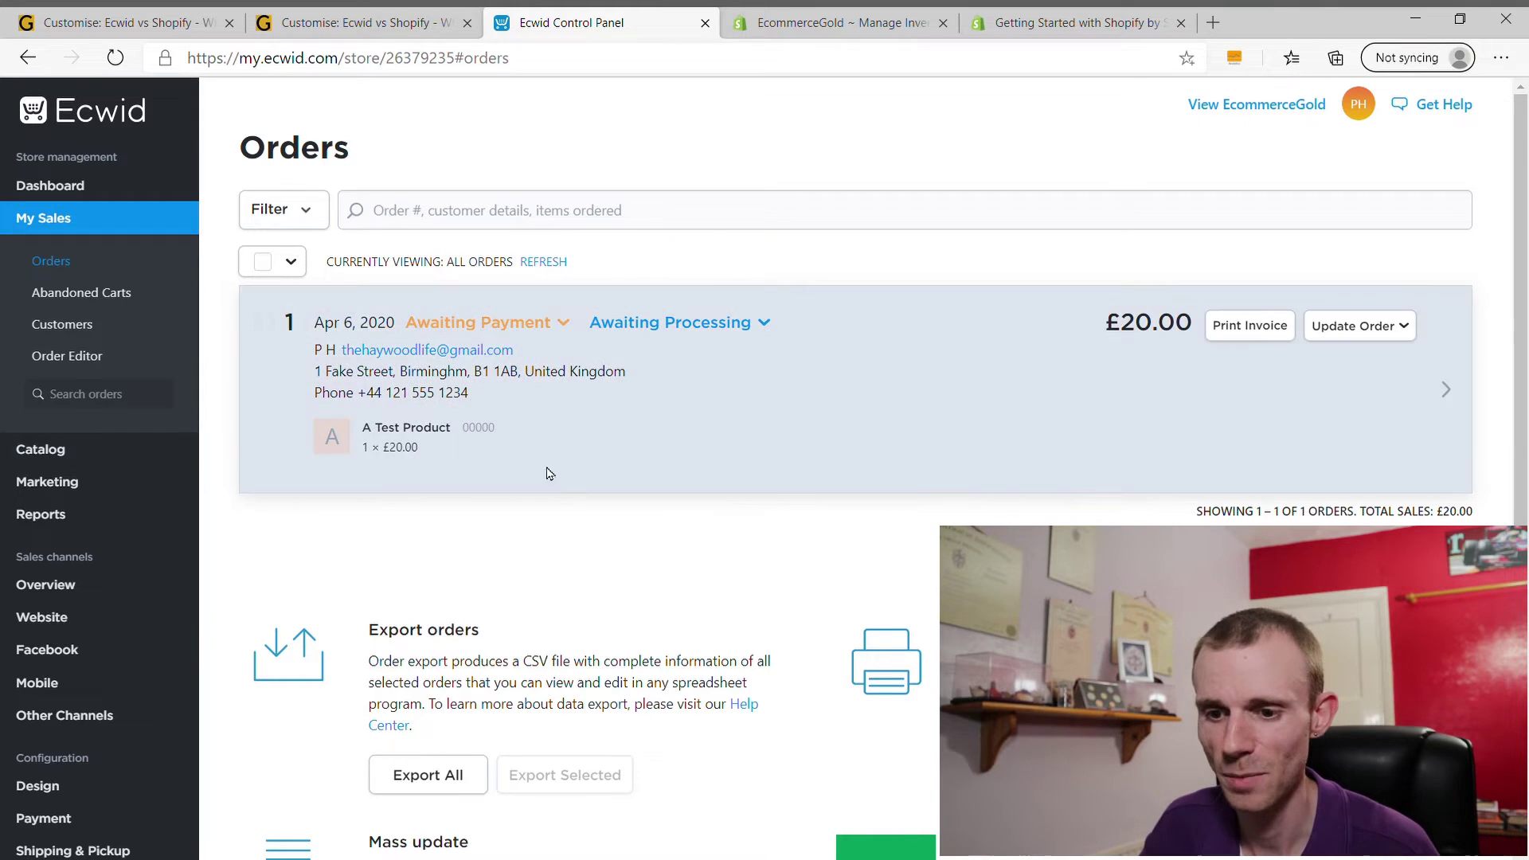
left_click(258, 322)
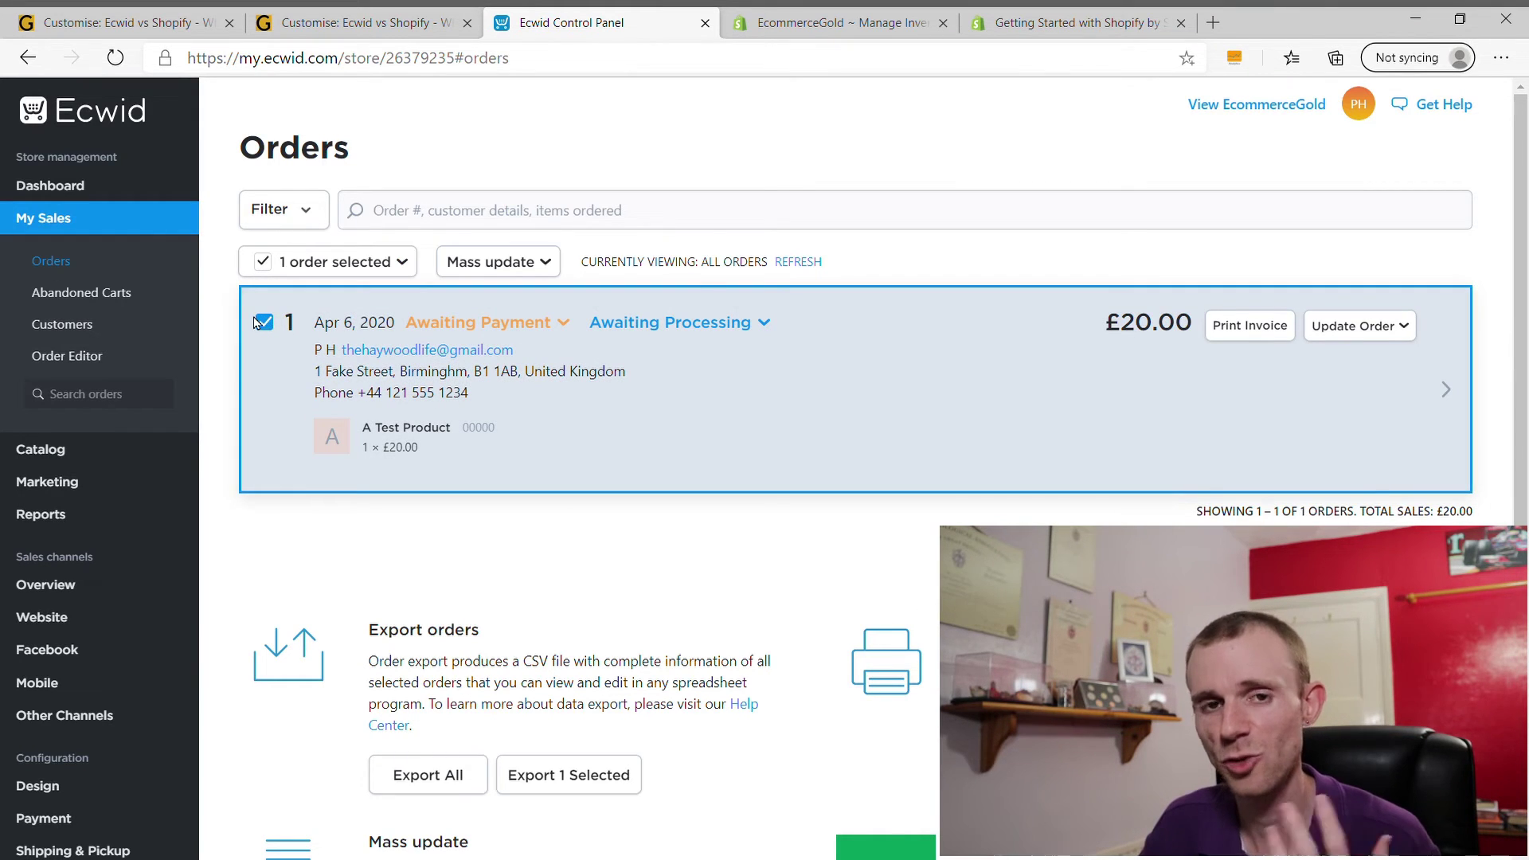
left_click(517, 263)
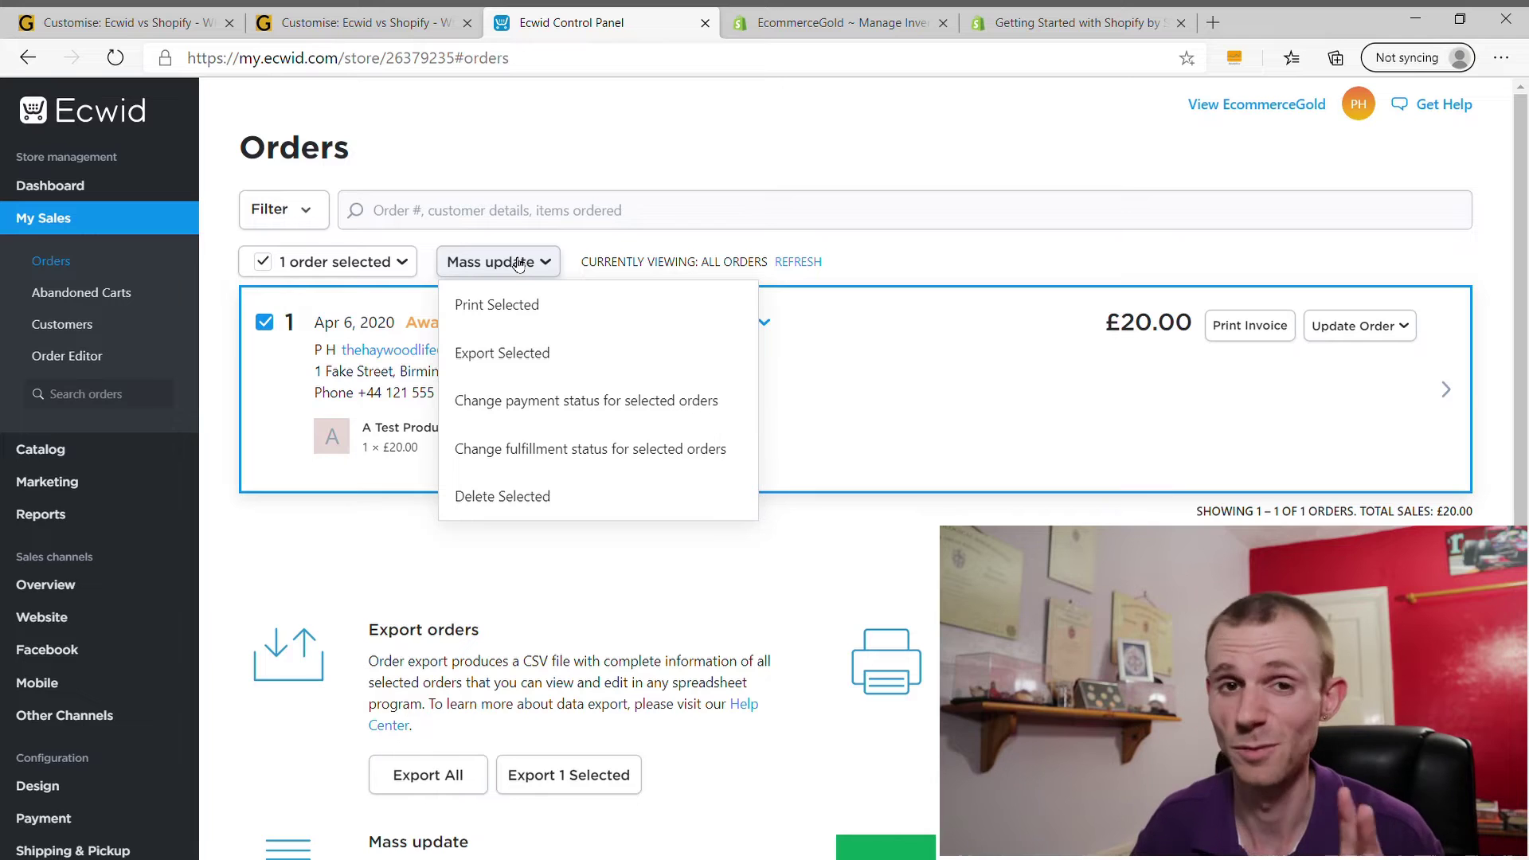
left_click(954, 262)
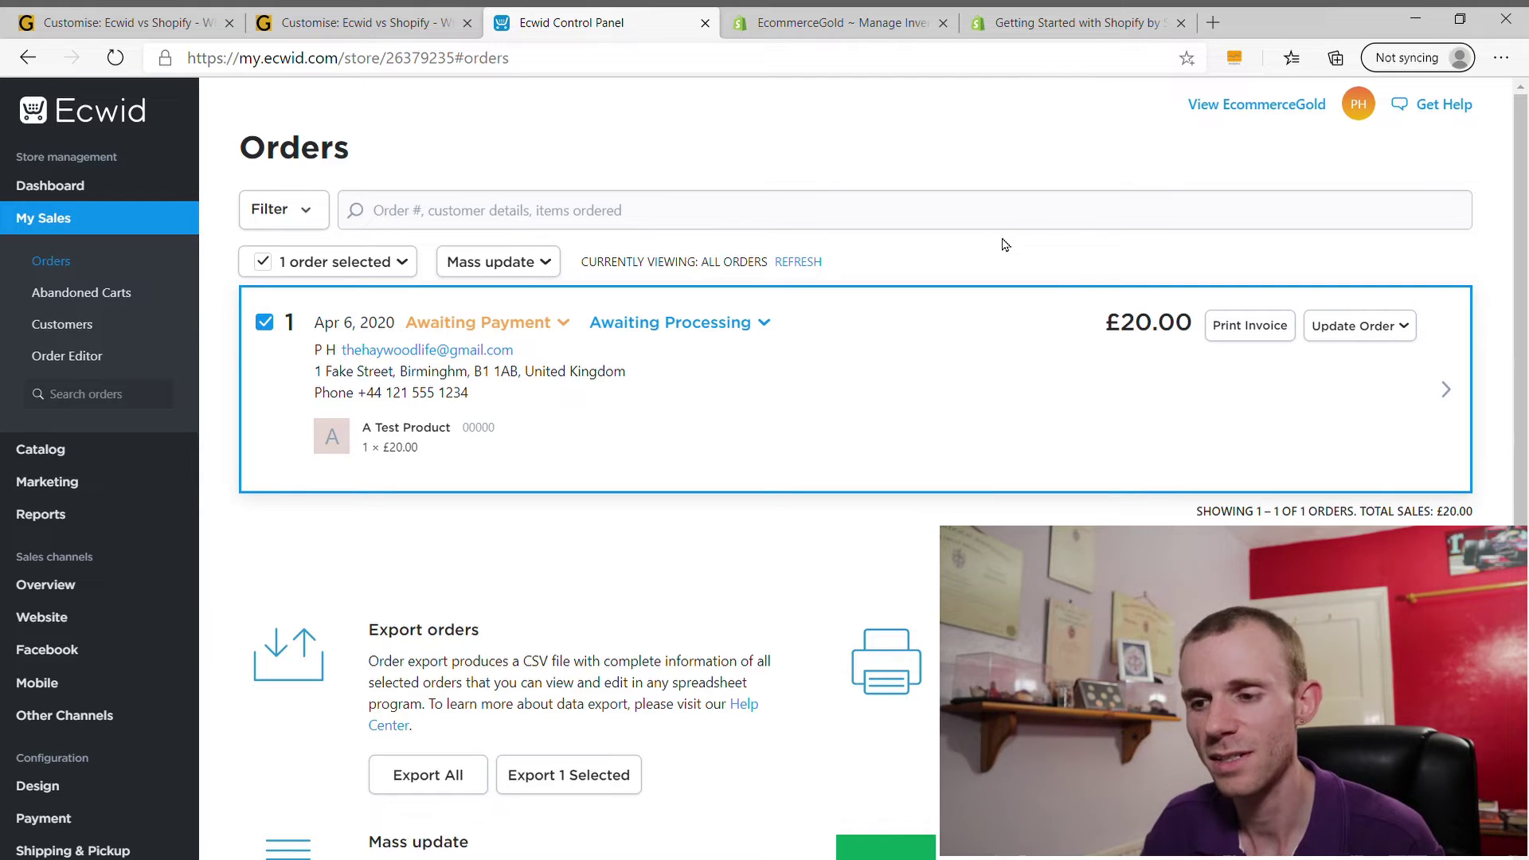
- Switch to Shopify's Orders page, select all orders to view the bulk actions, and return to Ecwid's Orders page
key("ctrl+Tab")
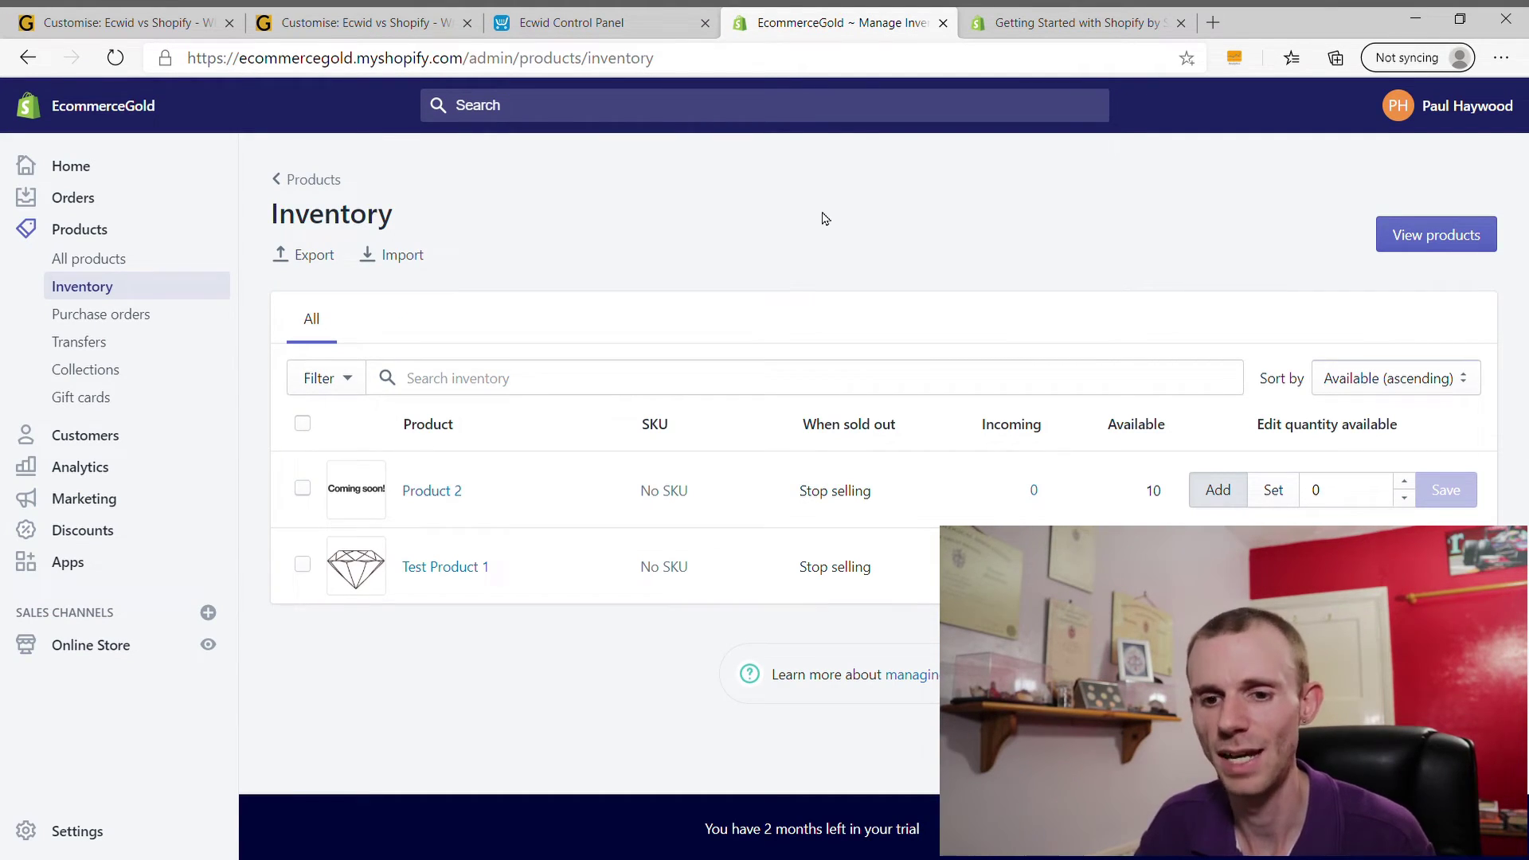
left_click(68, 200)
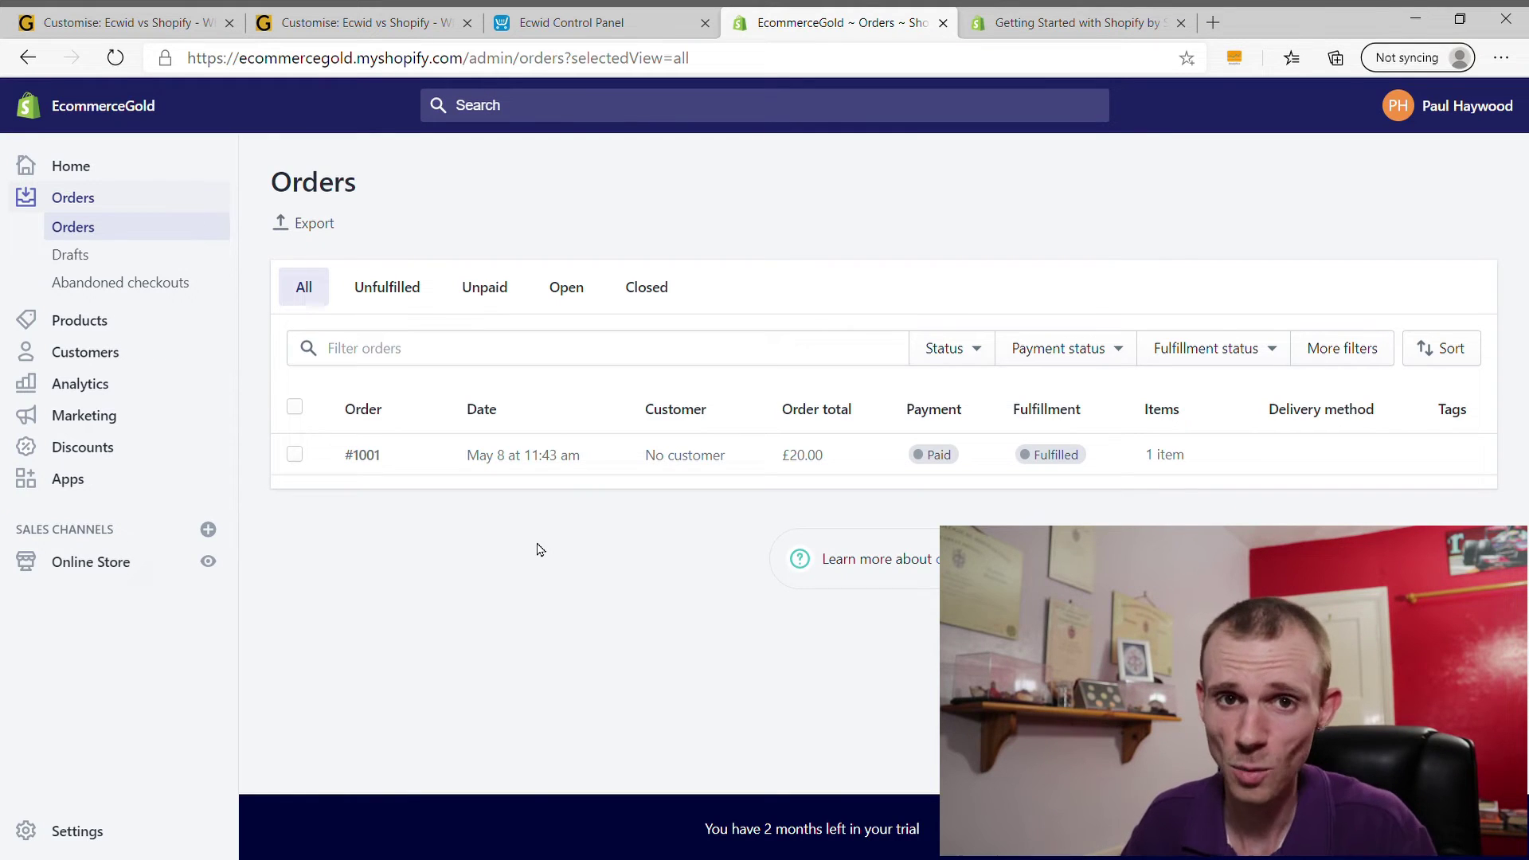
left_click(294, 409)
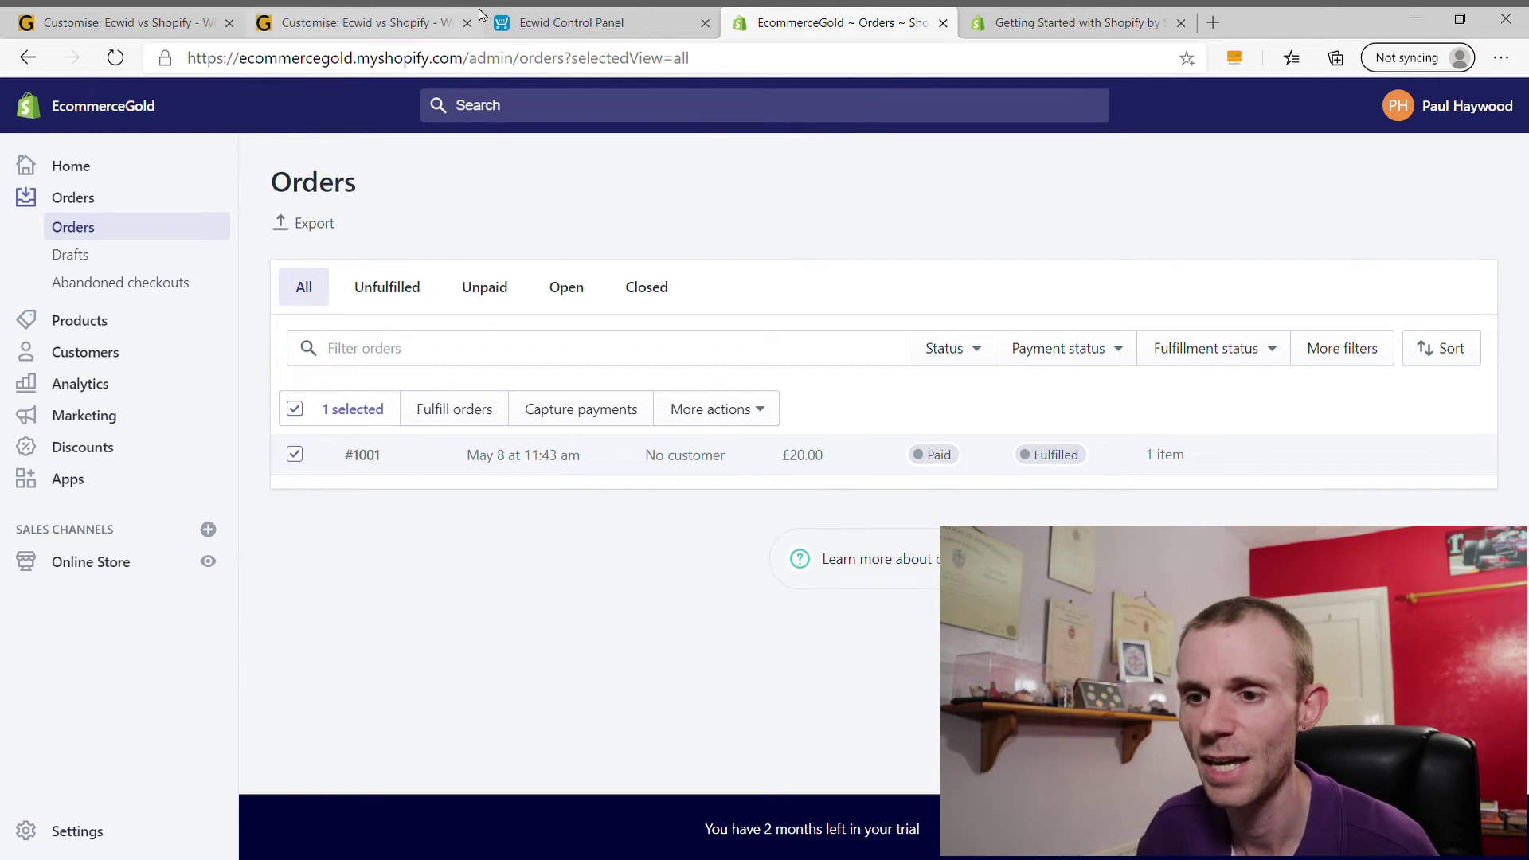
left_click(555, 14)
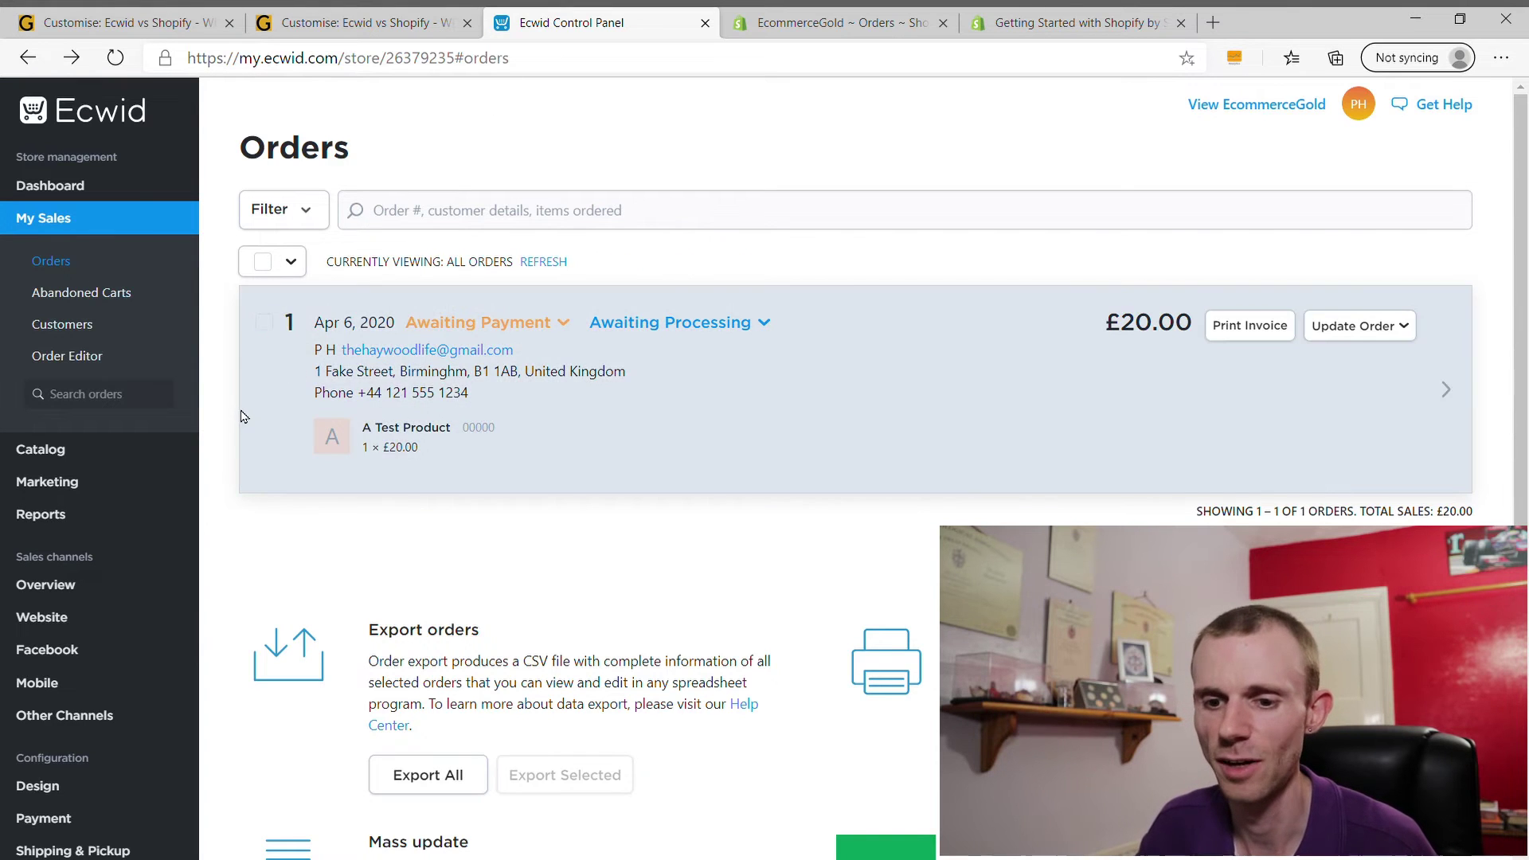
- Review the remaining order tools, open Ecwid's website overview and open the EcommerceGold Instant Site for editing
scroll(243, 416, "down", 4)
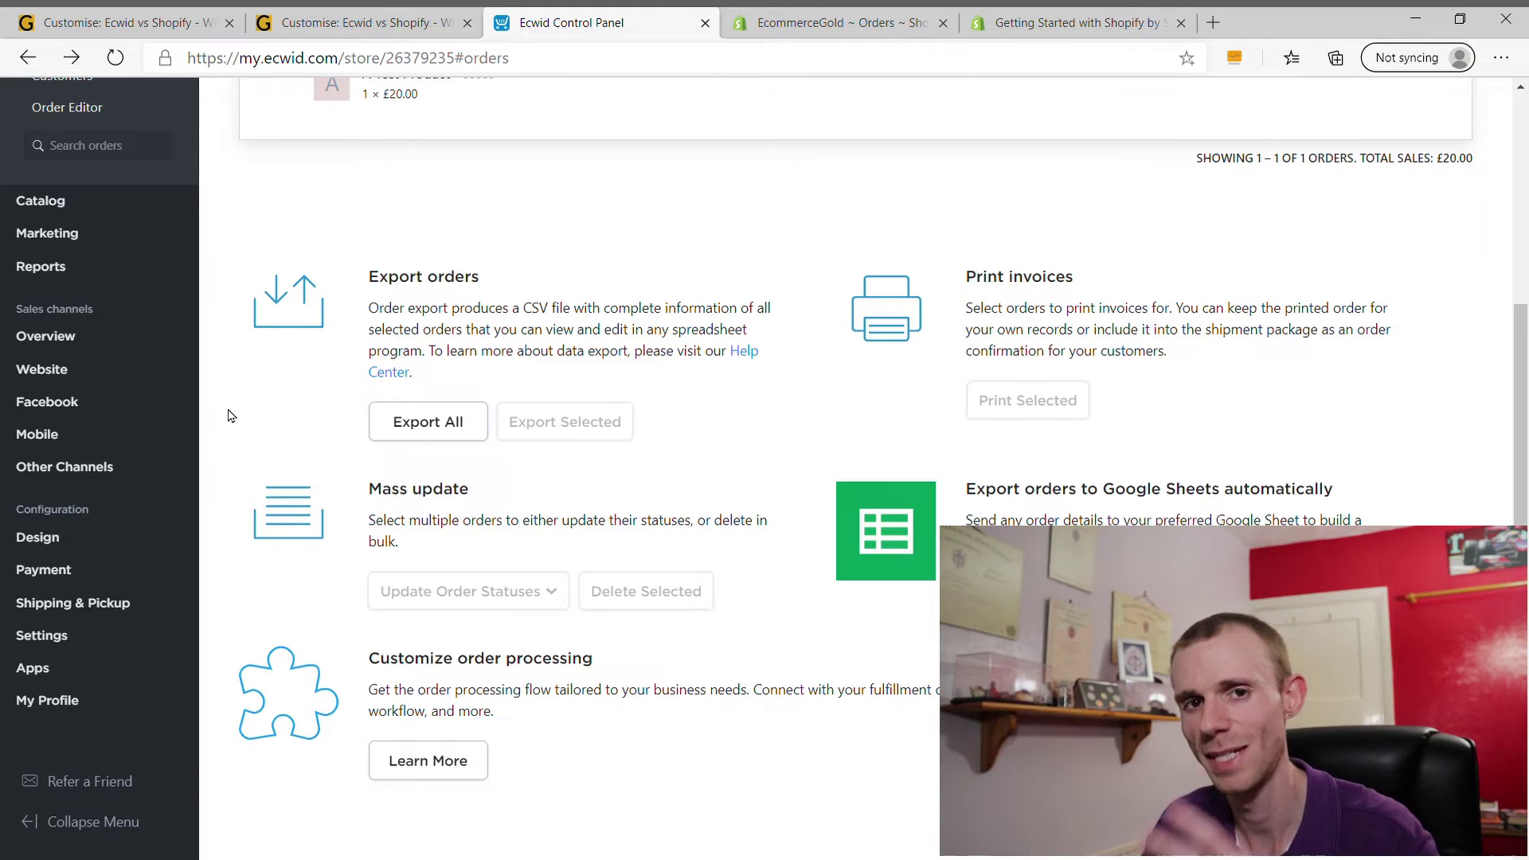
mouse_move(96, 370)
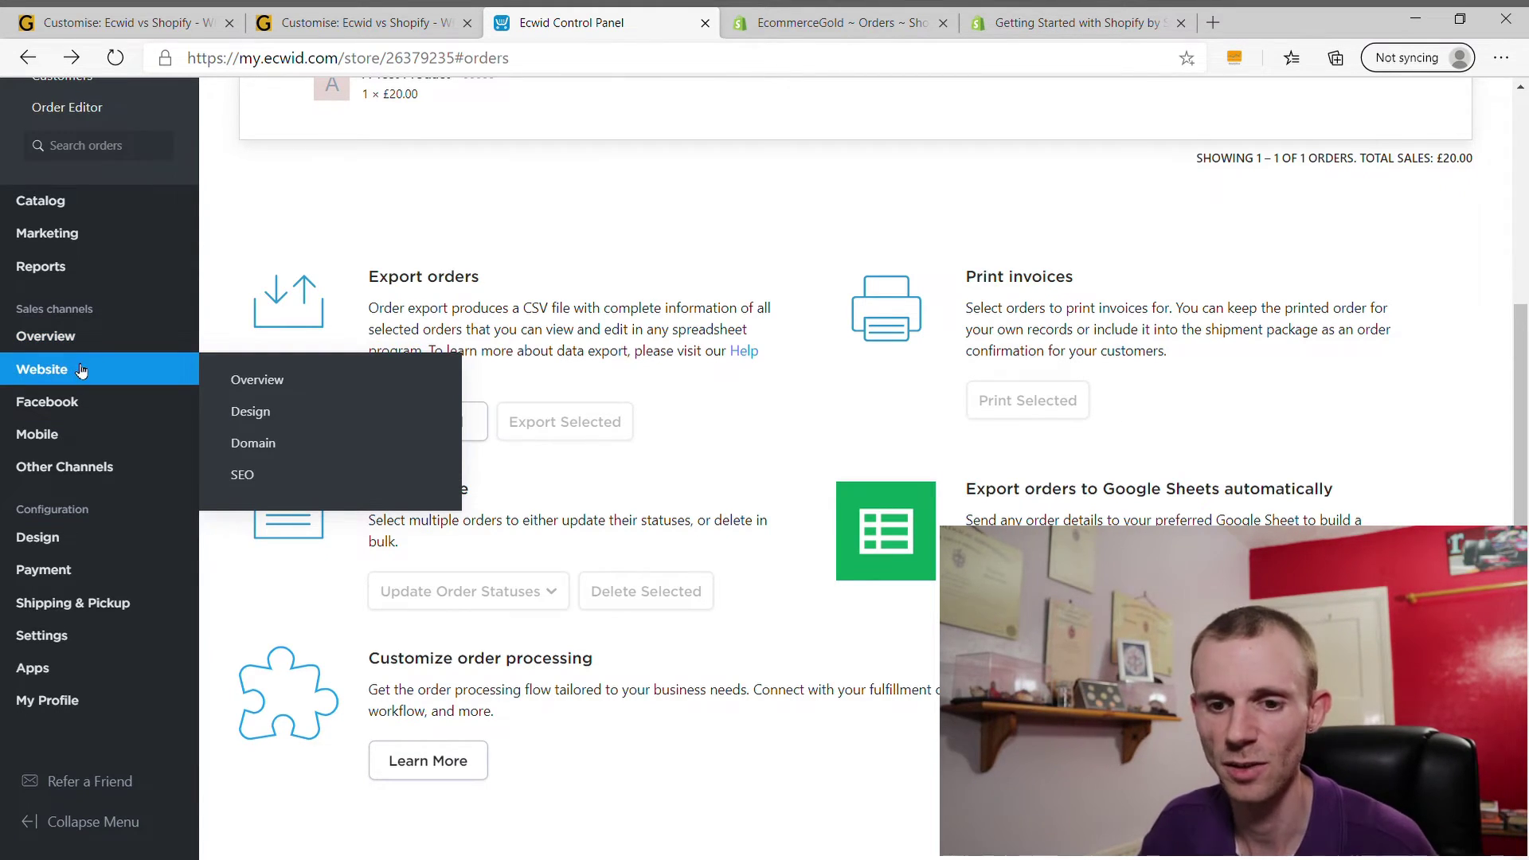
left_click(70, 369)
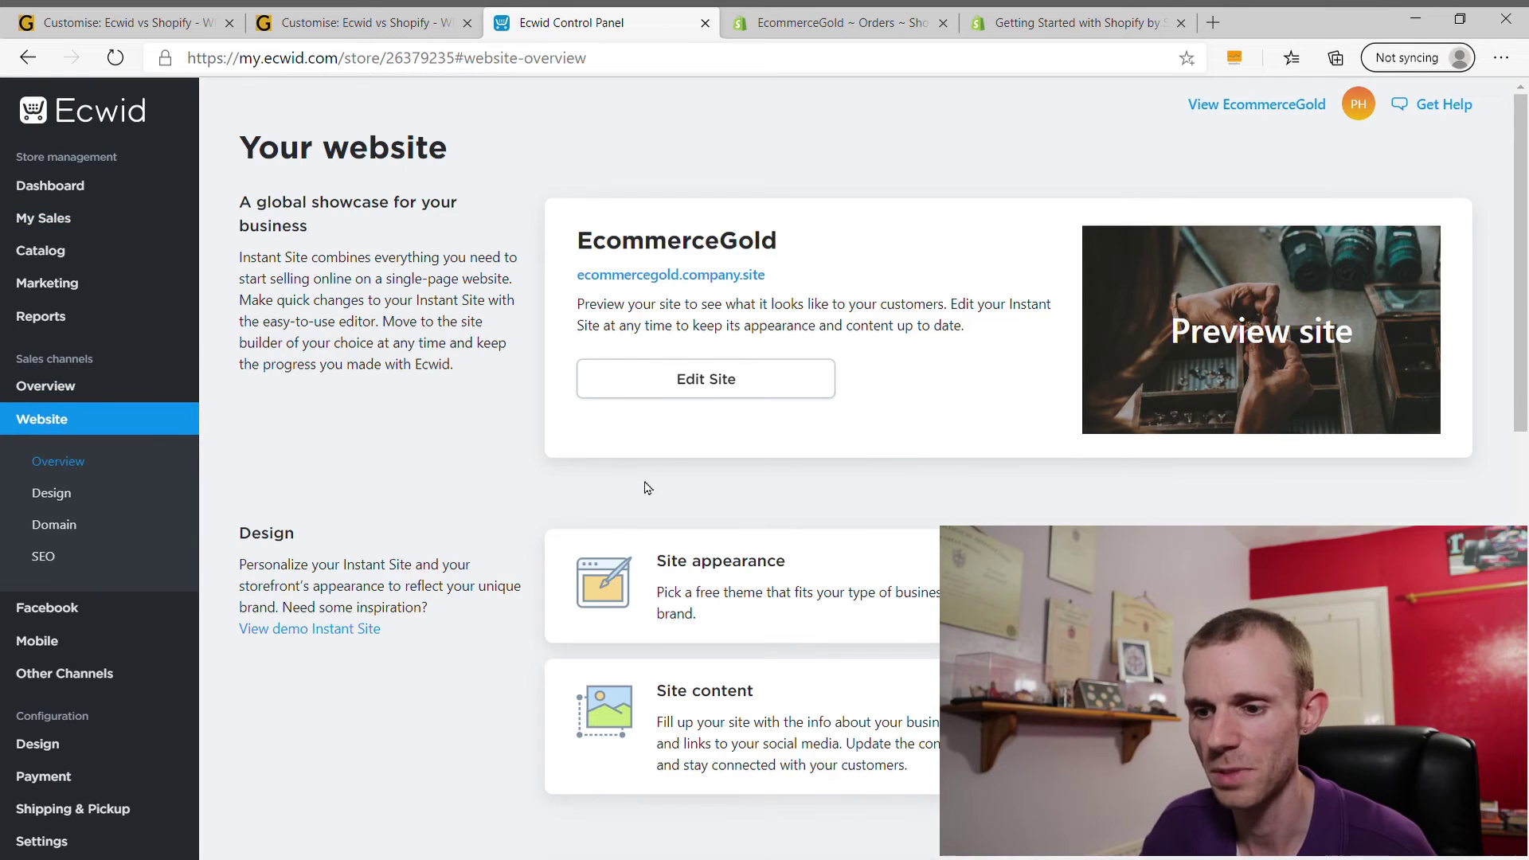
left_click(661, 386)
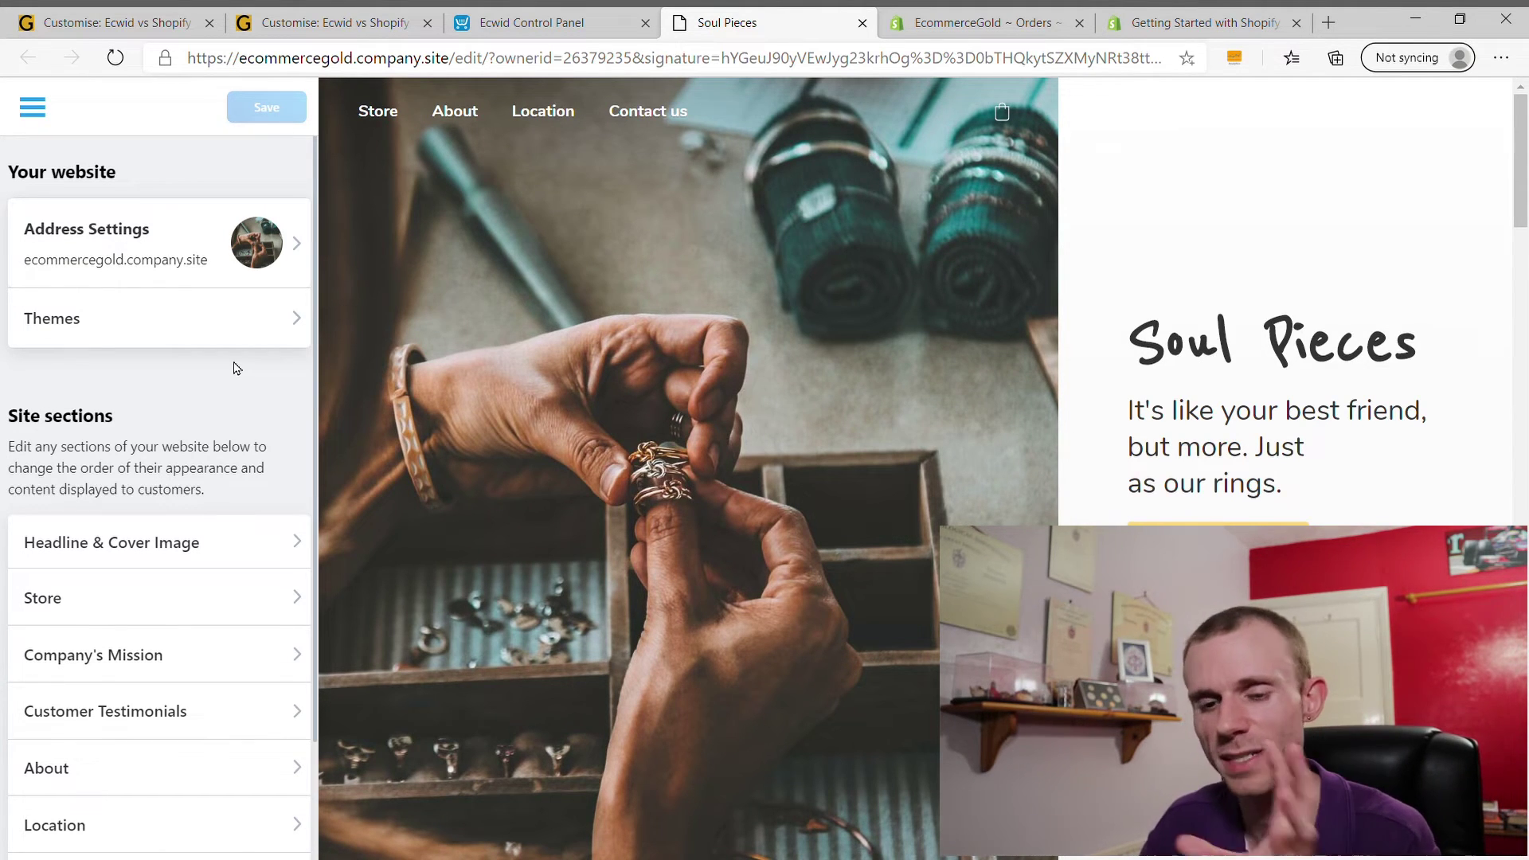
- Browse the collection of predefined design themes without choosing one, and review the current site's preview in the editor
left_click(210, 333)
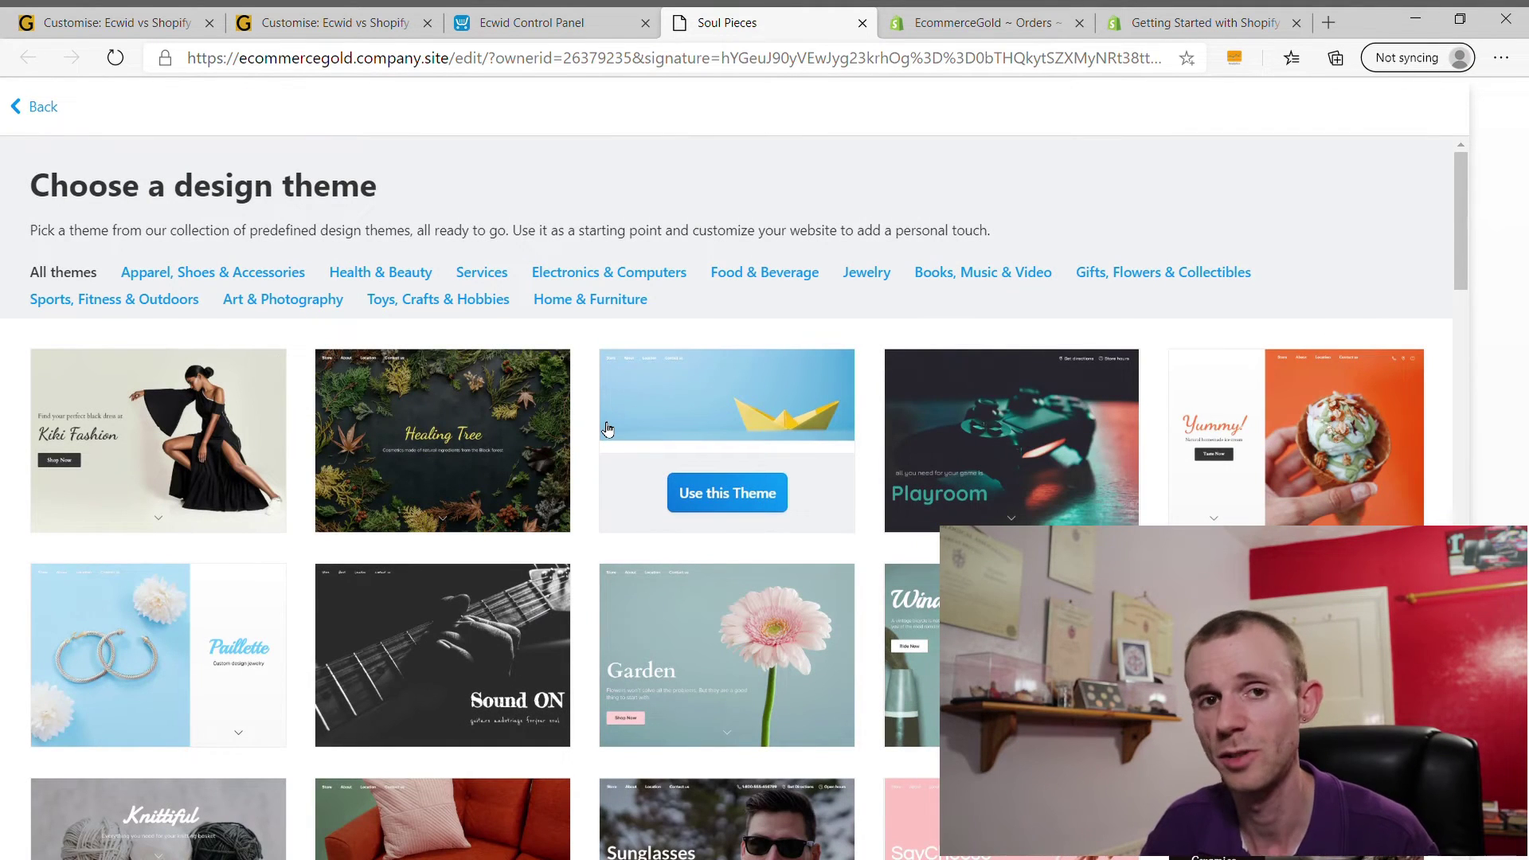
scroll(605, 430, "down", 4)
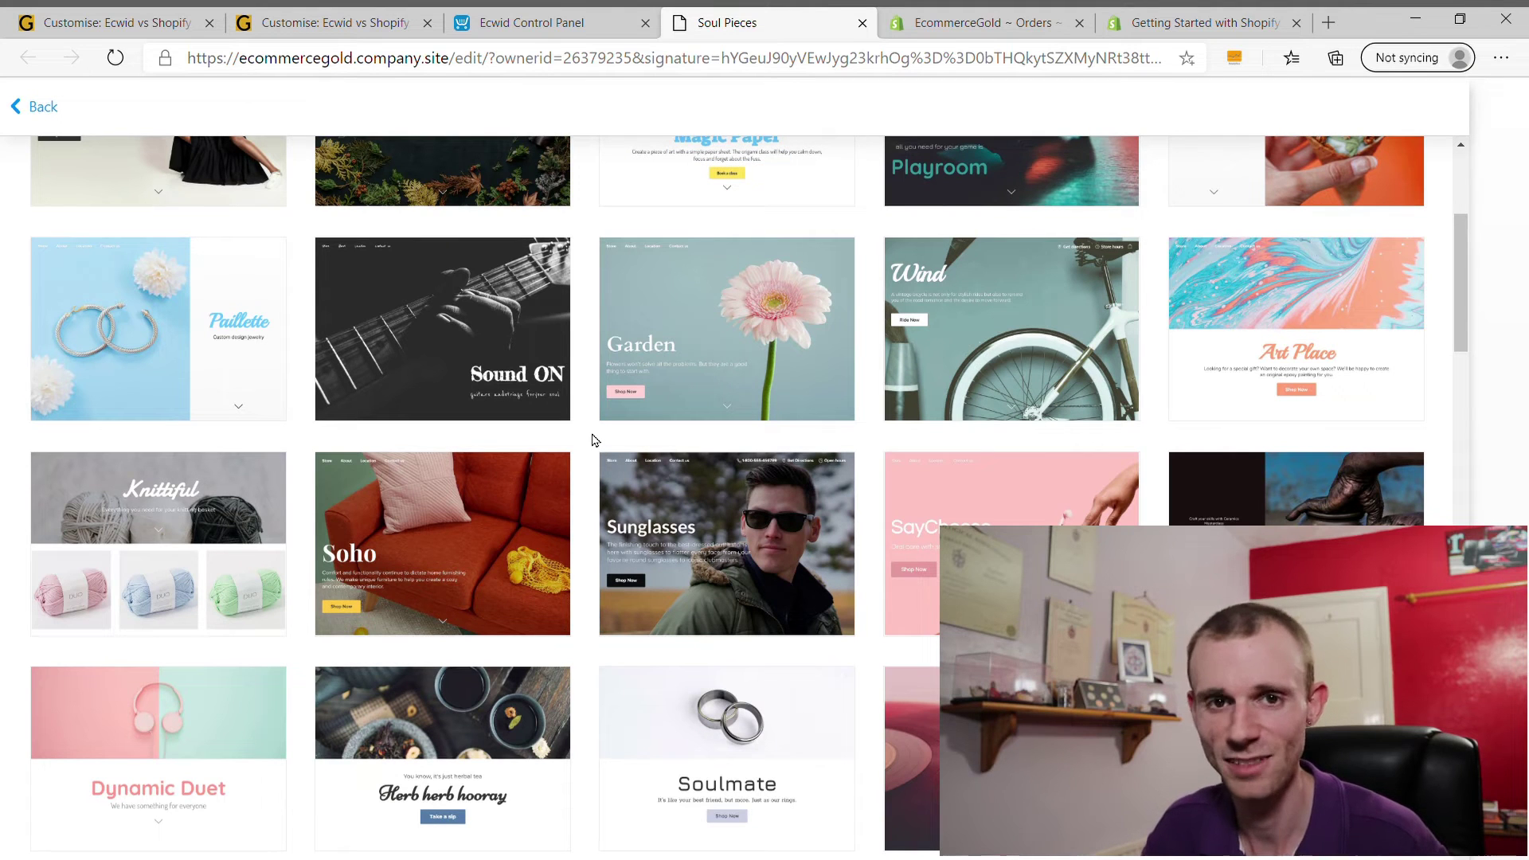
scroll(593, 441, "down", 4)
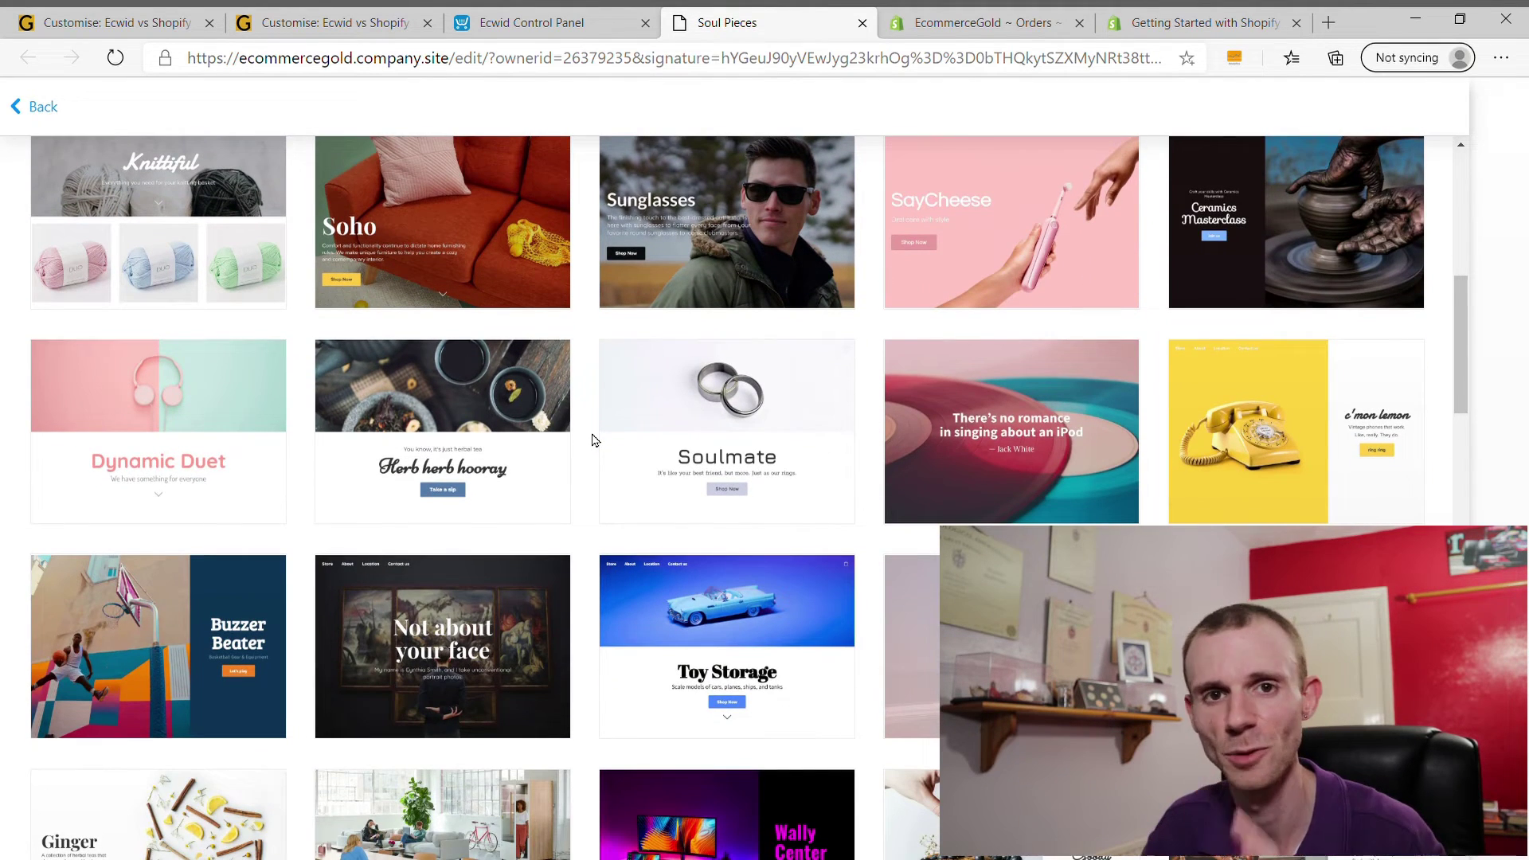
scroll(594, 440, "down", 7)
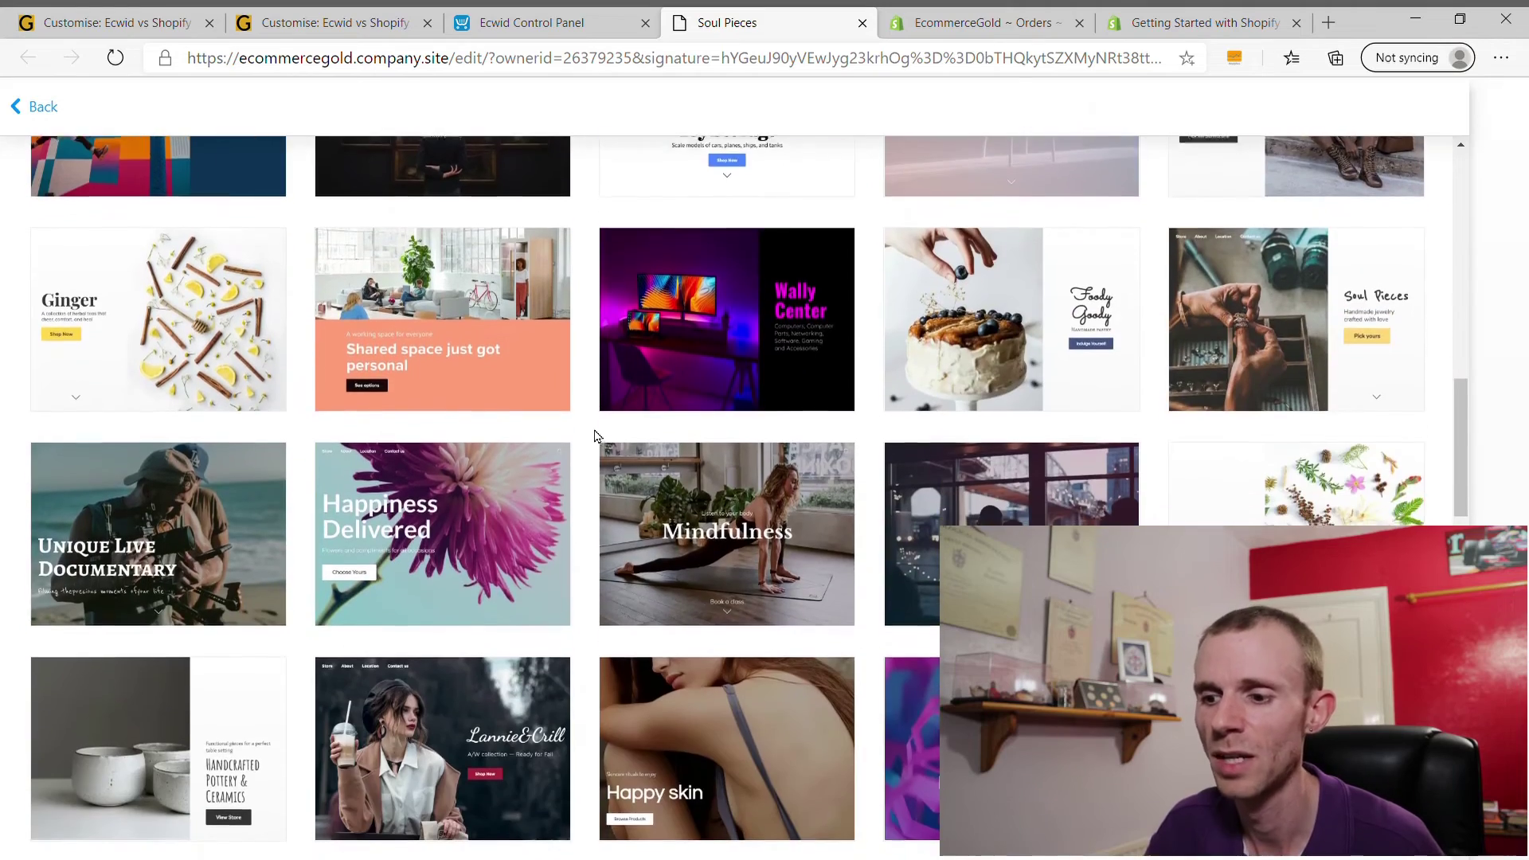
scroll(593, 437, "up", 15)
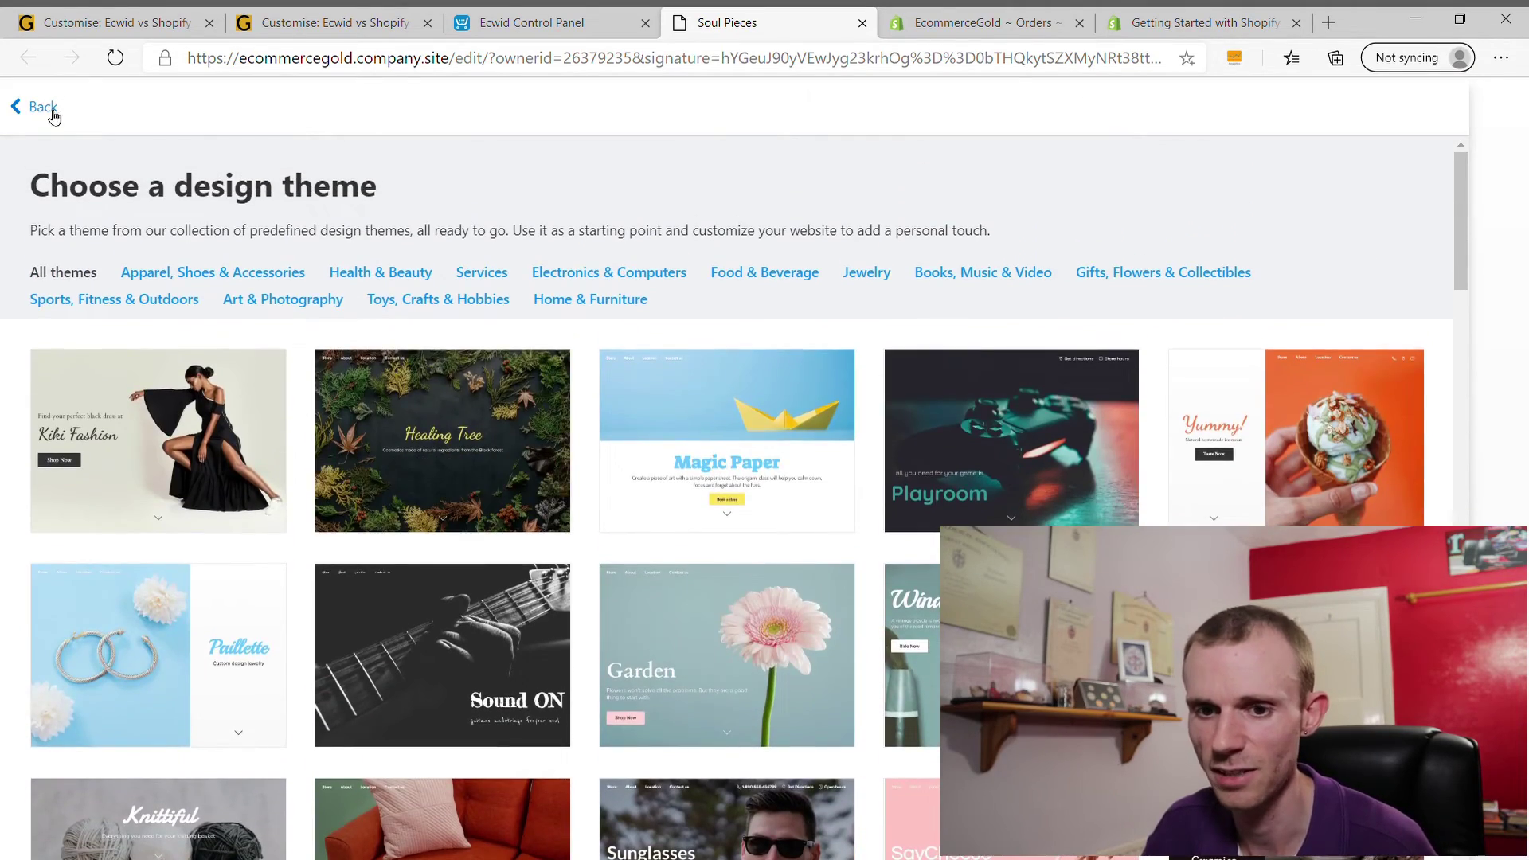
left_click(45, 109)
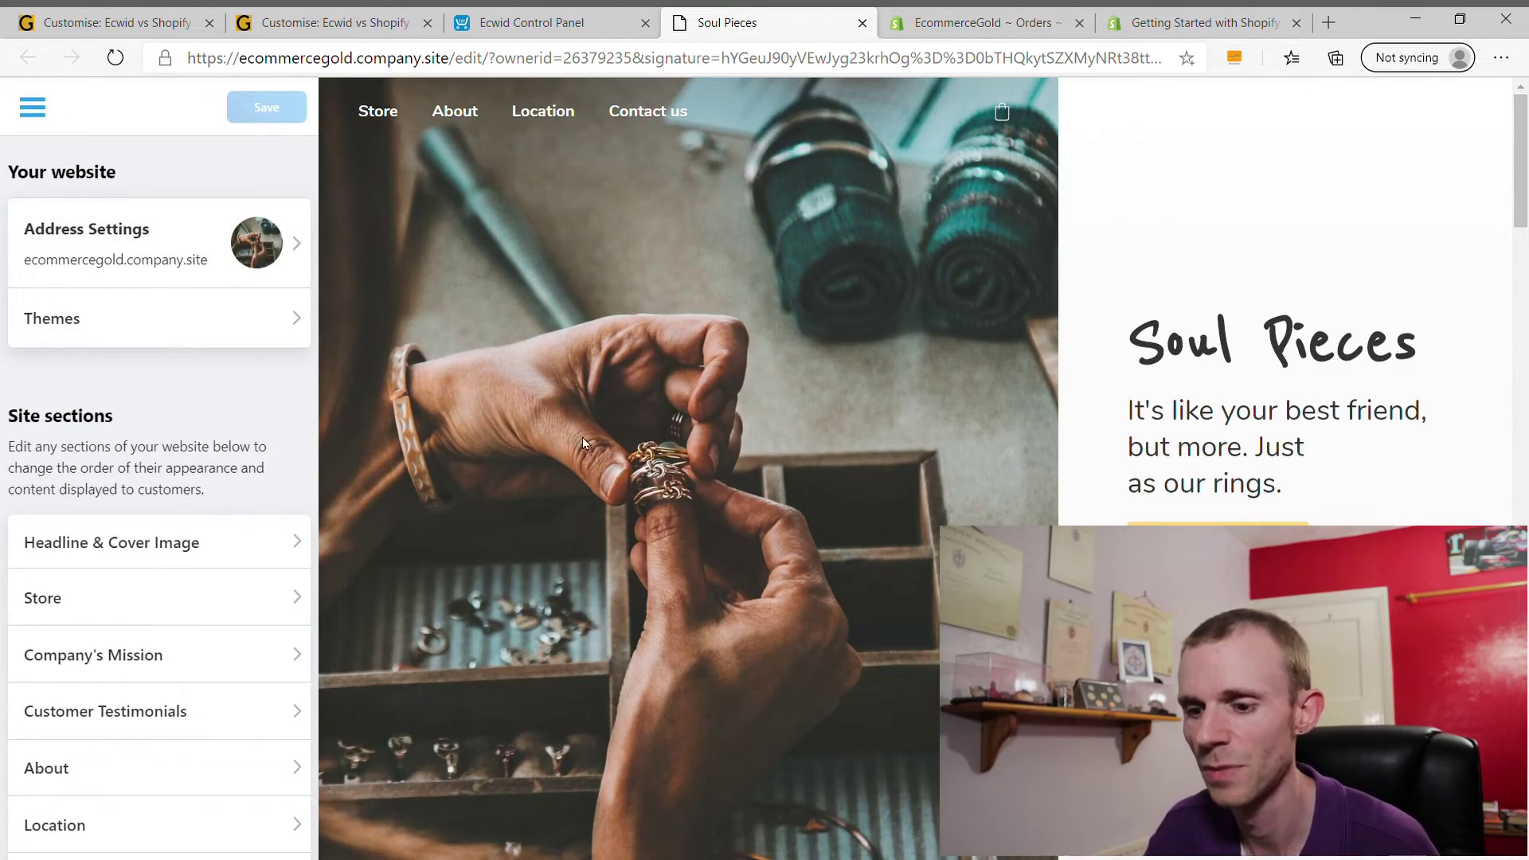
scroll(581, 436, "down", 15)
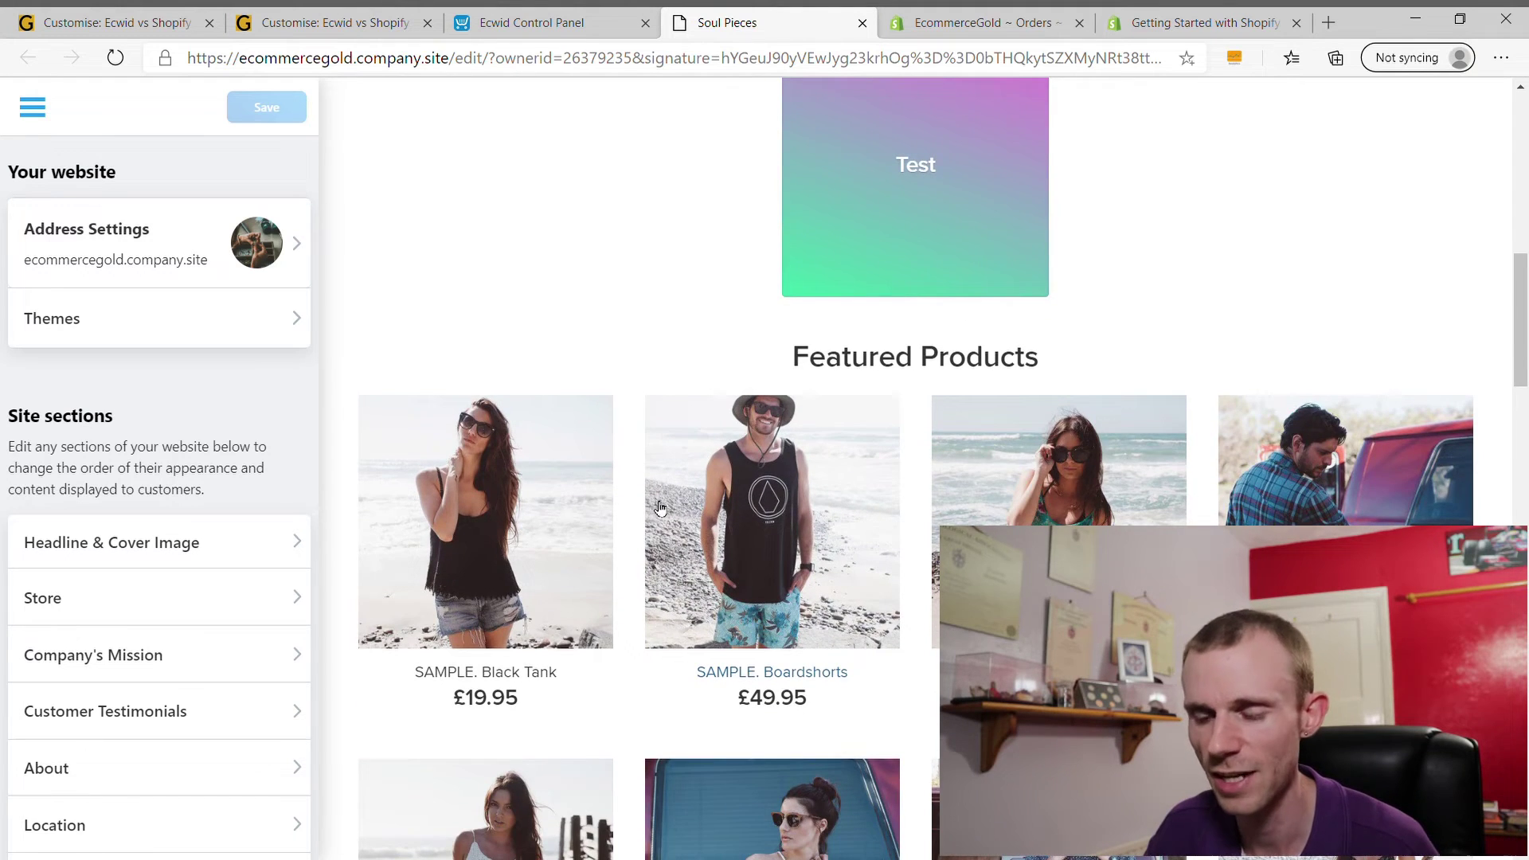
scroll(660, 507, "up", 15)
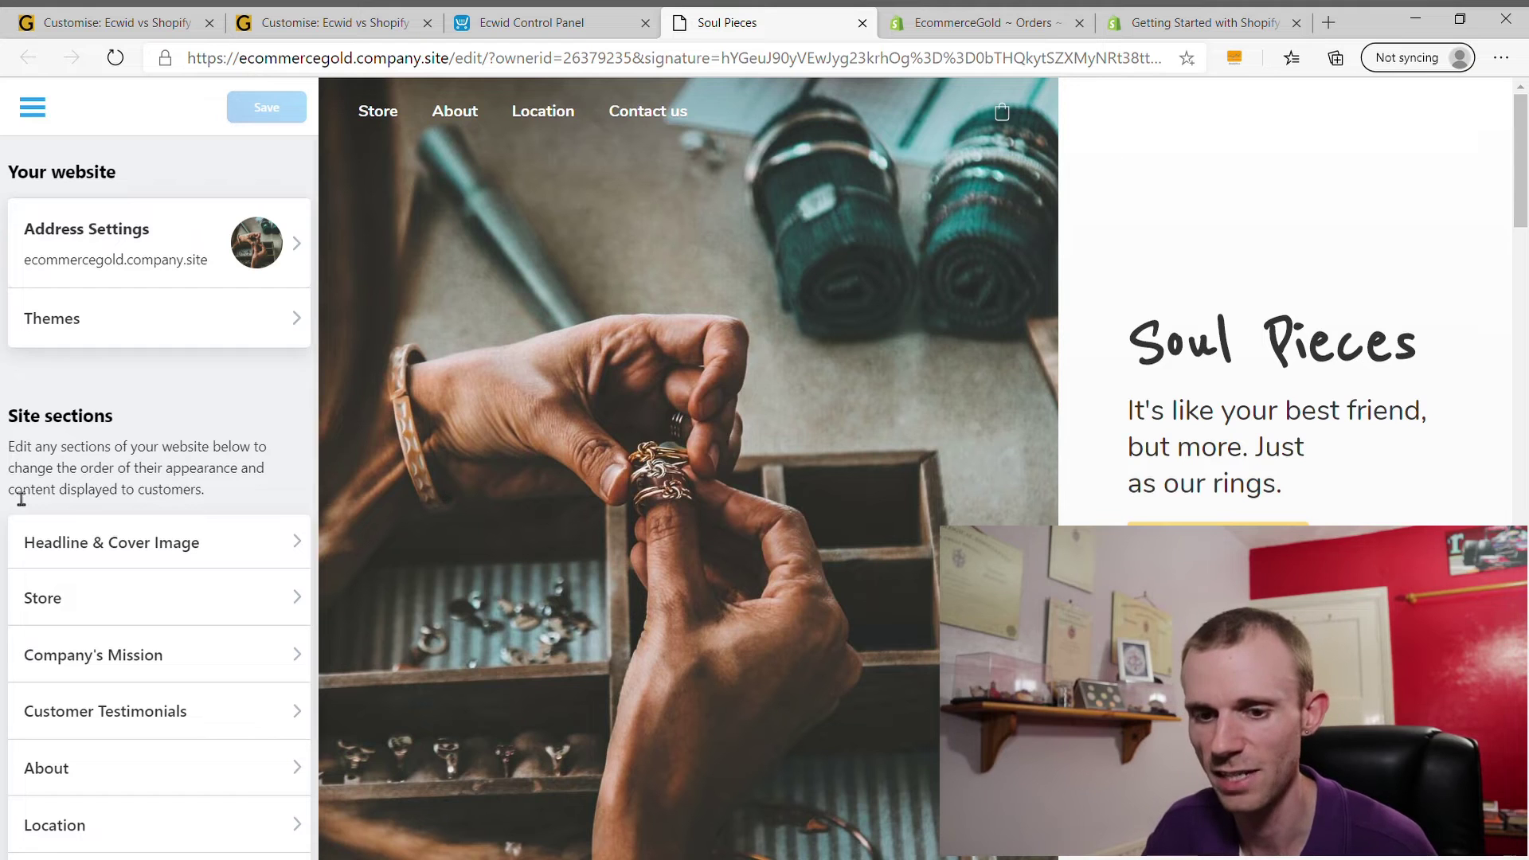
- Switch the Instant Site's design theme to Art Place
left_click(112, 342)
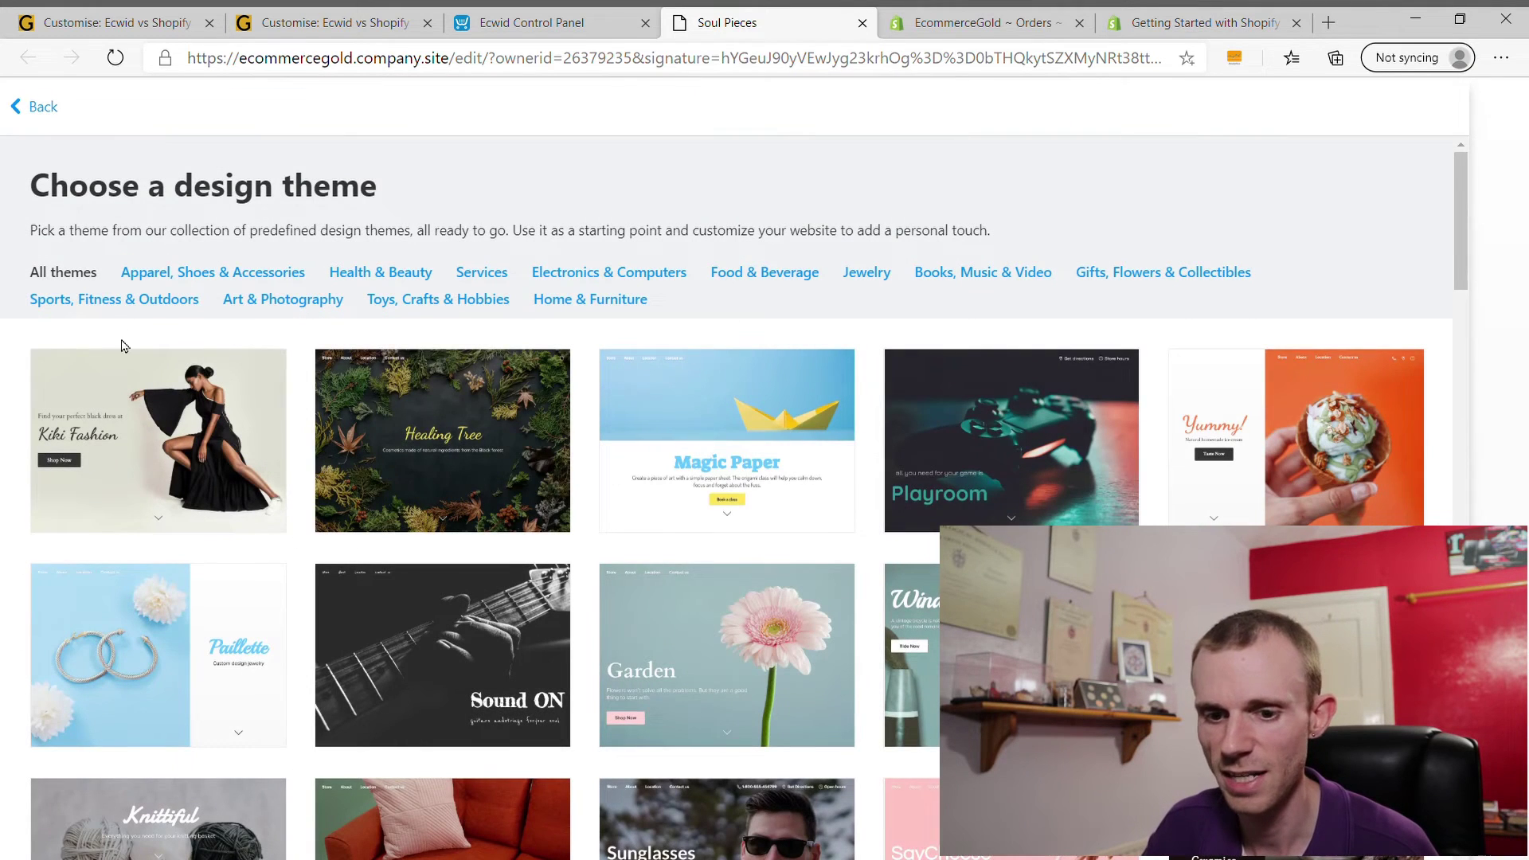
scroll(530, 346, "down", 1)
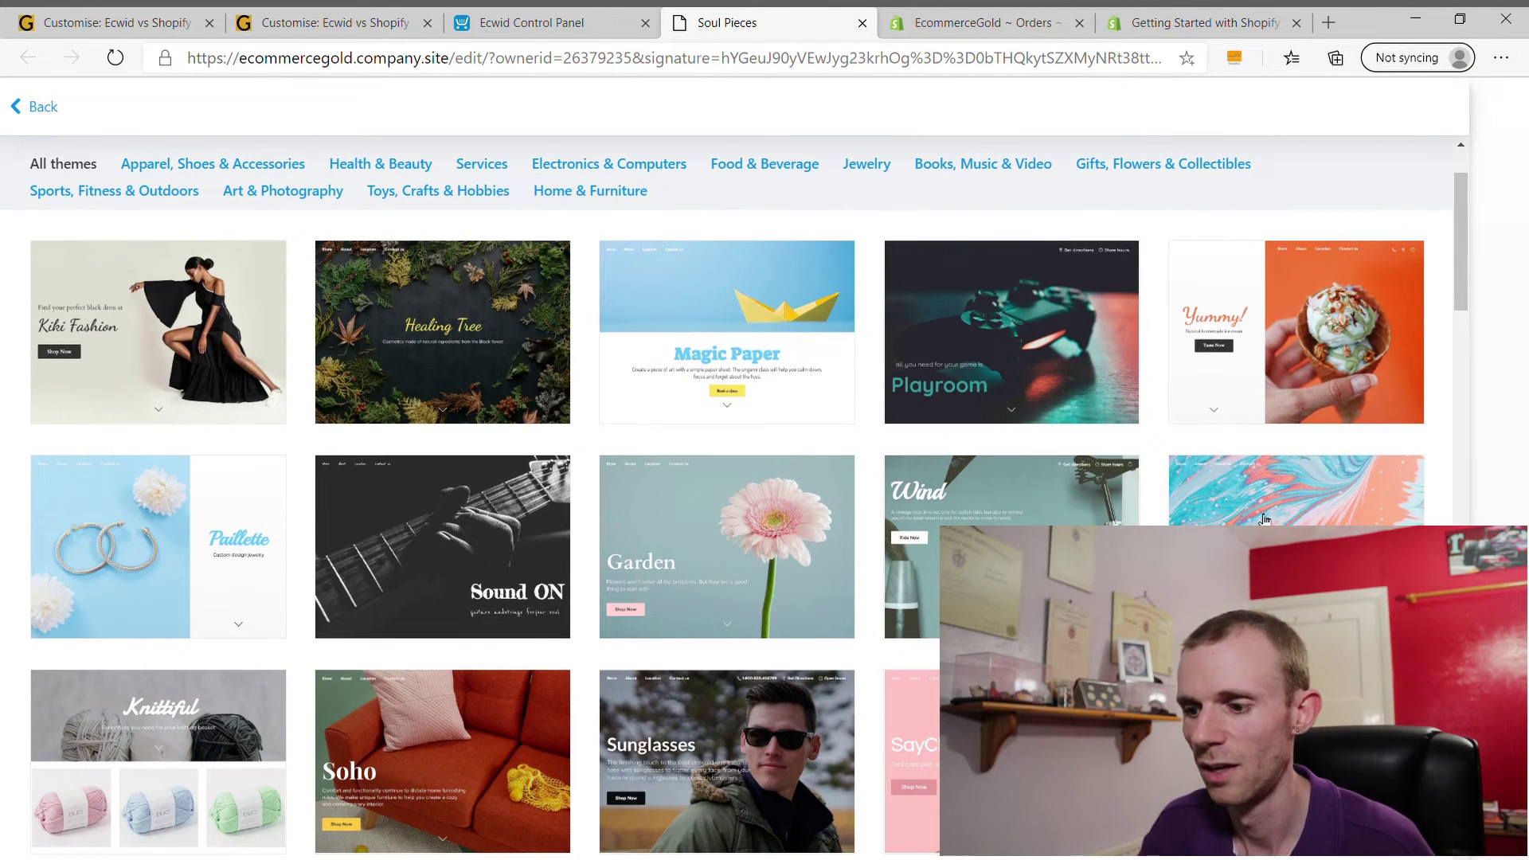
left_click(1297, 494)
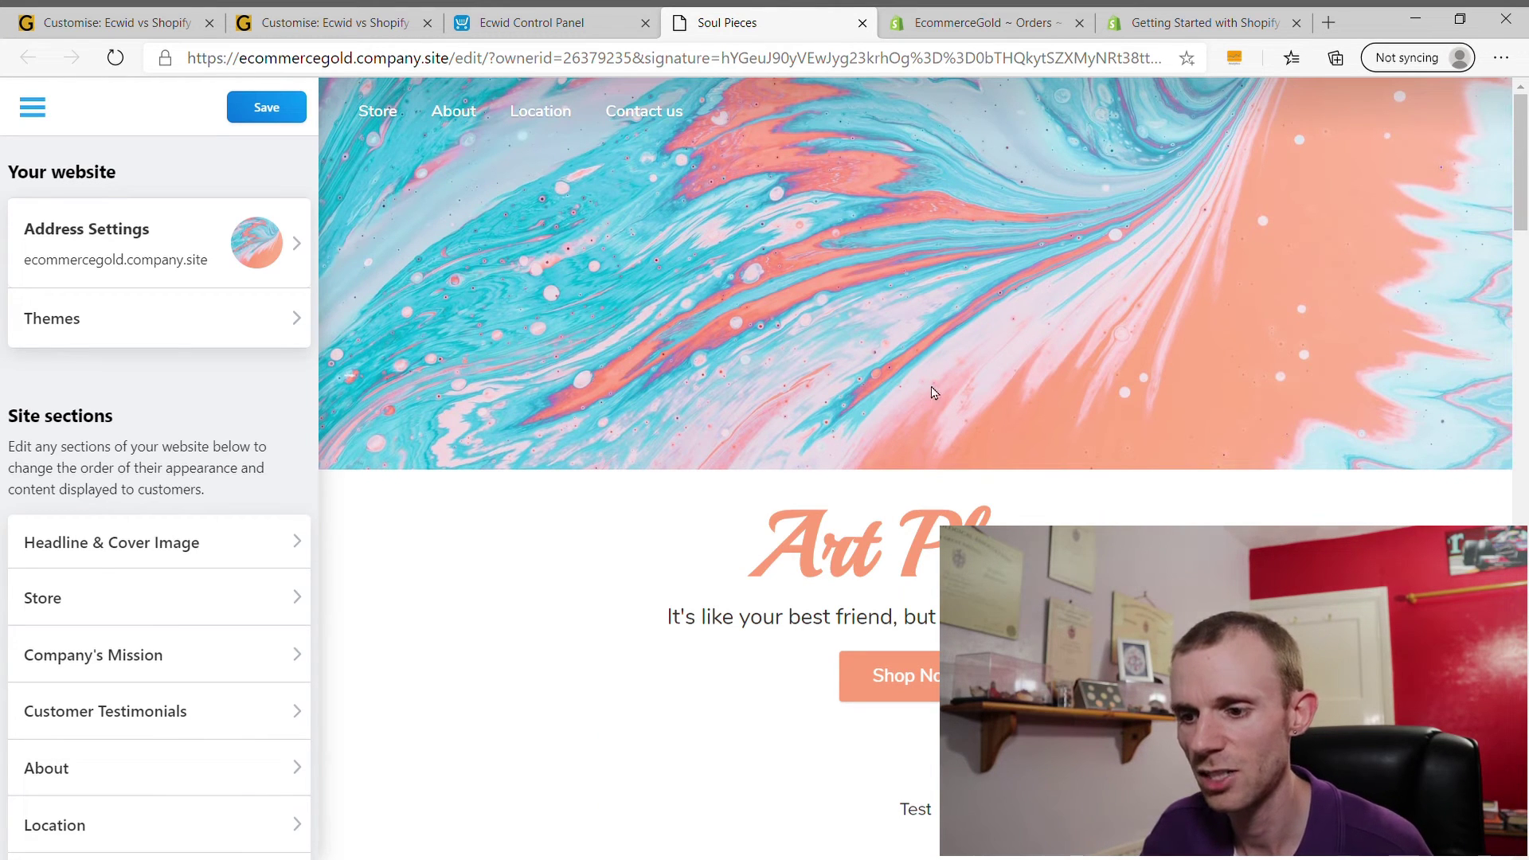
- Examine the Art Place preview from the headline through the featured products to the About Us and Location sections
scroll(826, 683, "down", 8)
scroll(768, 477, "down", 15)
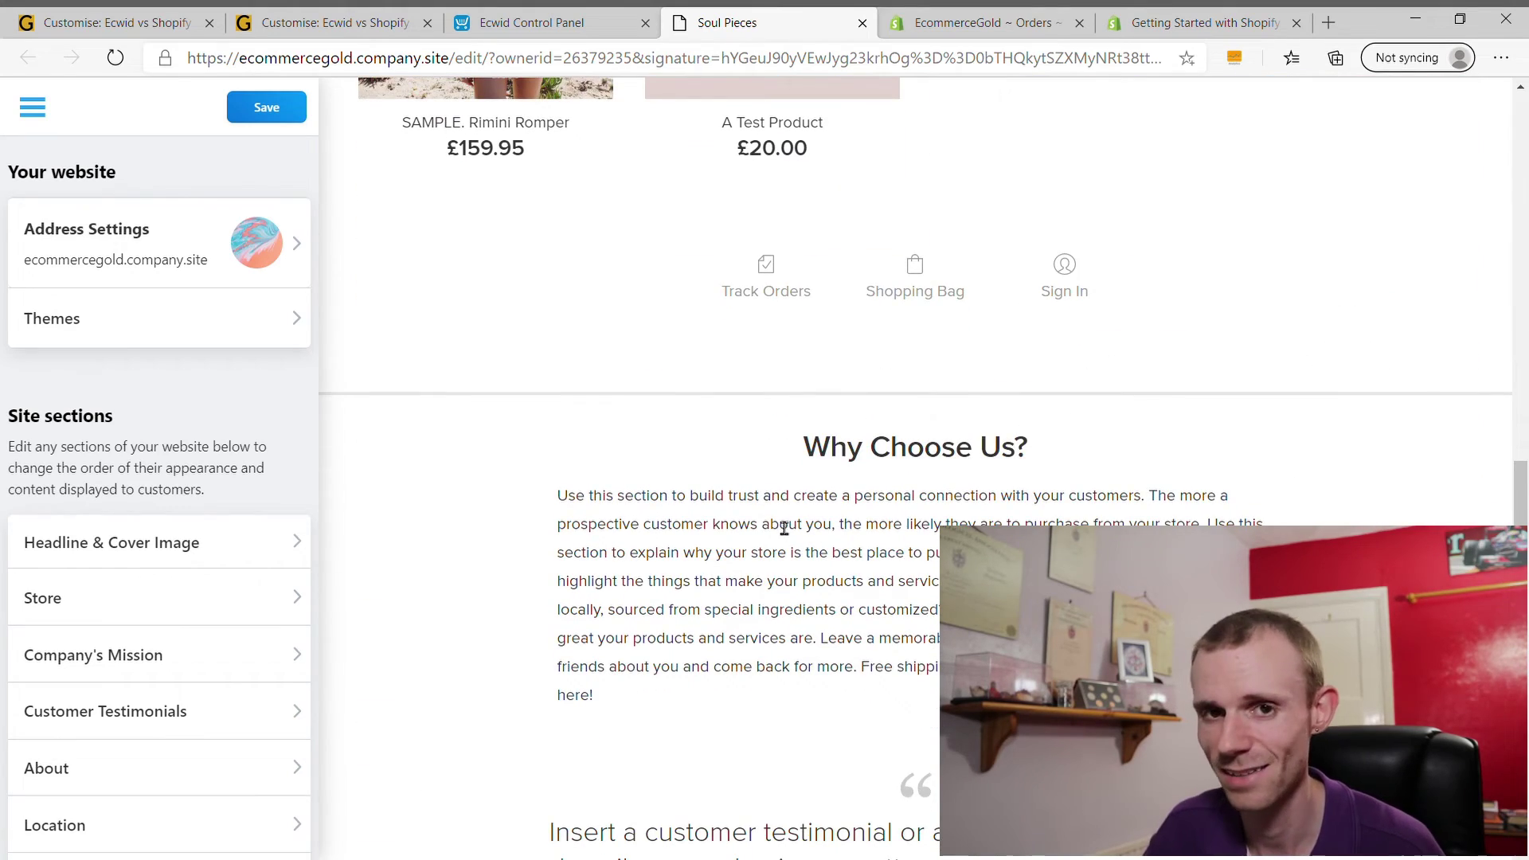
scroll(783, 526, "up", 20)
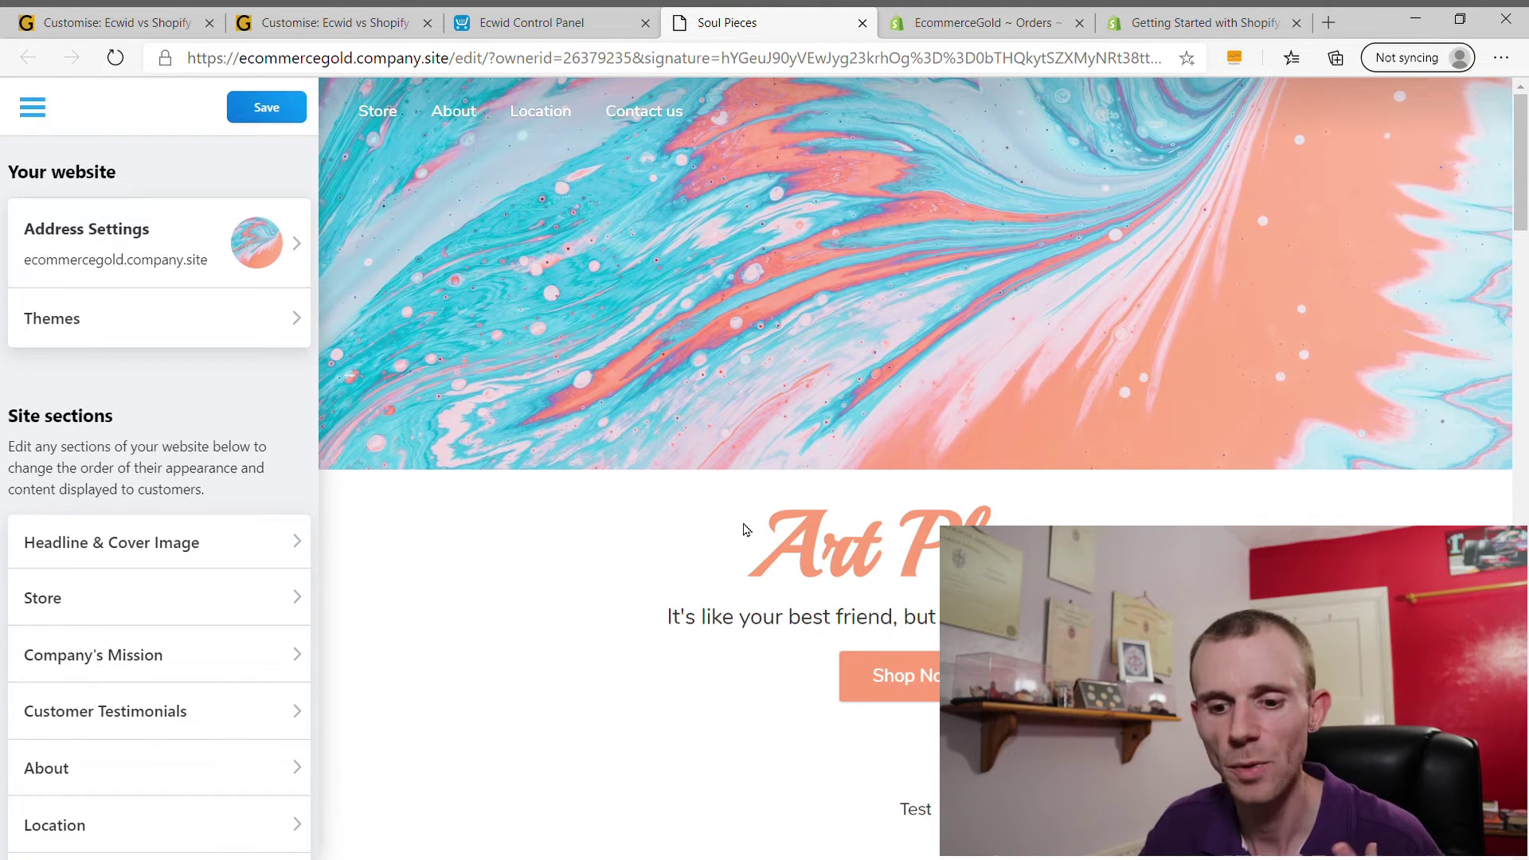
scroll(747, 529, "down", 6)
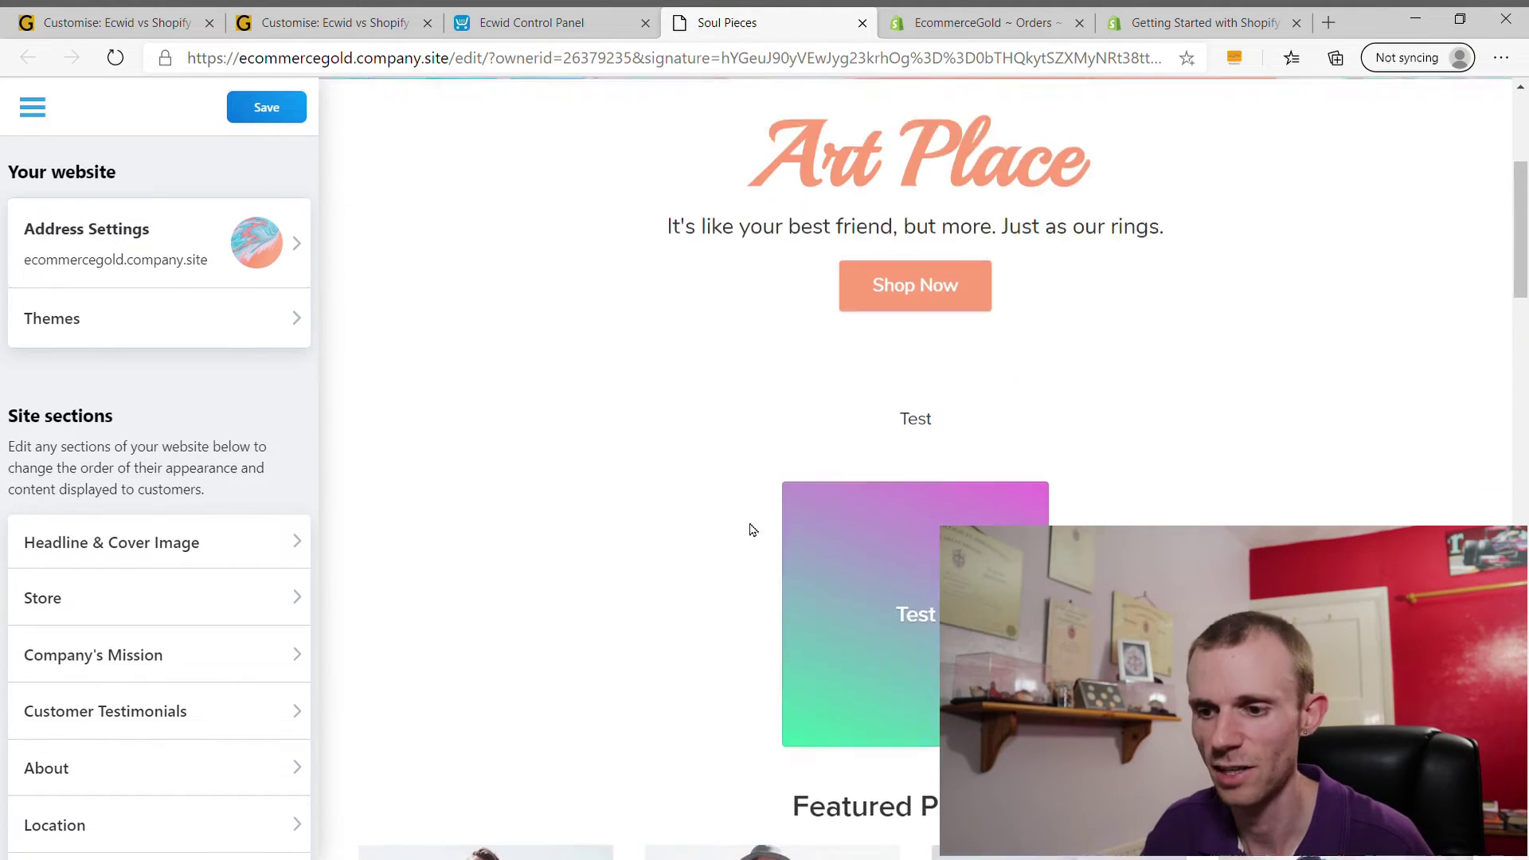
scroll(164, 601, "down", 2)
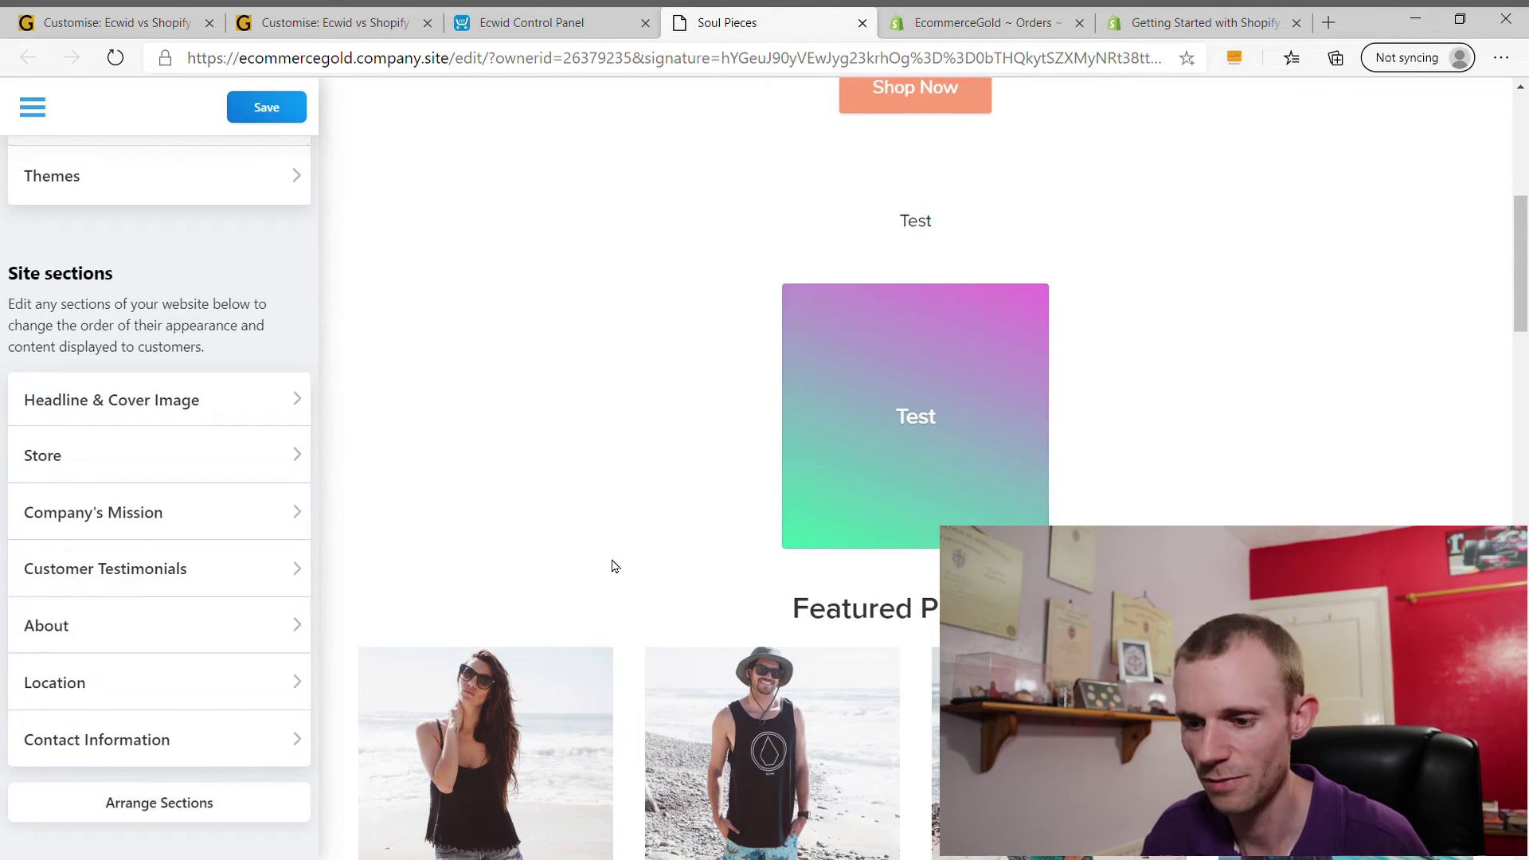
scroll(617, 564, "down", 5)
scroll(618, 581, "up", 5)
scroll(711, 397, "down", 15)
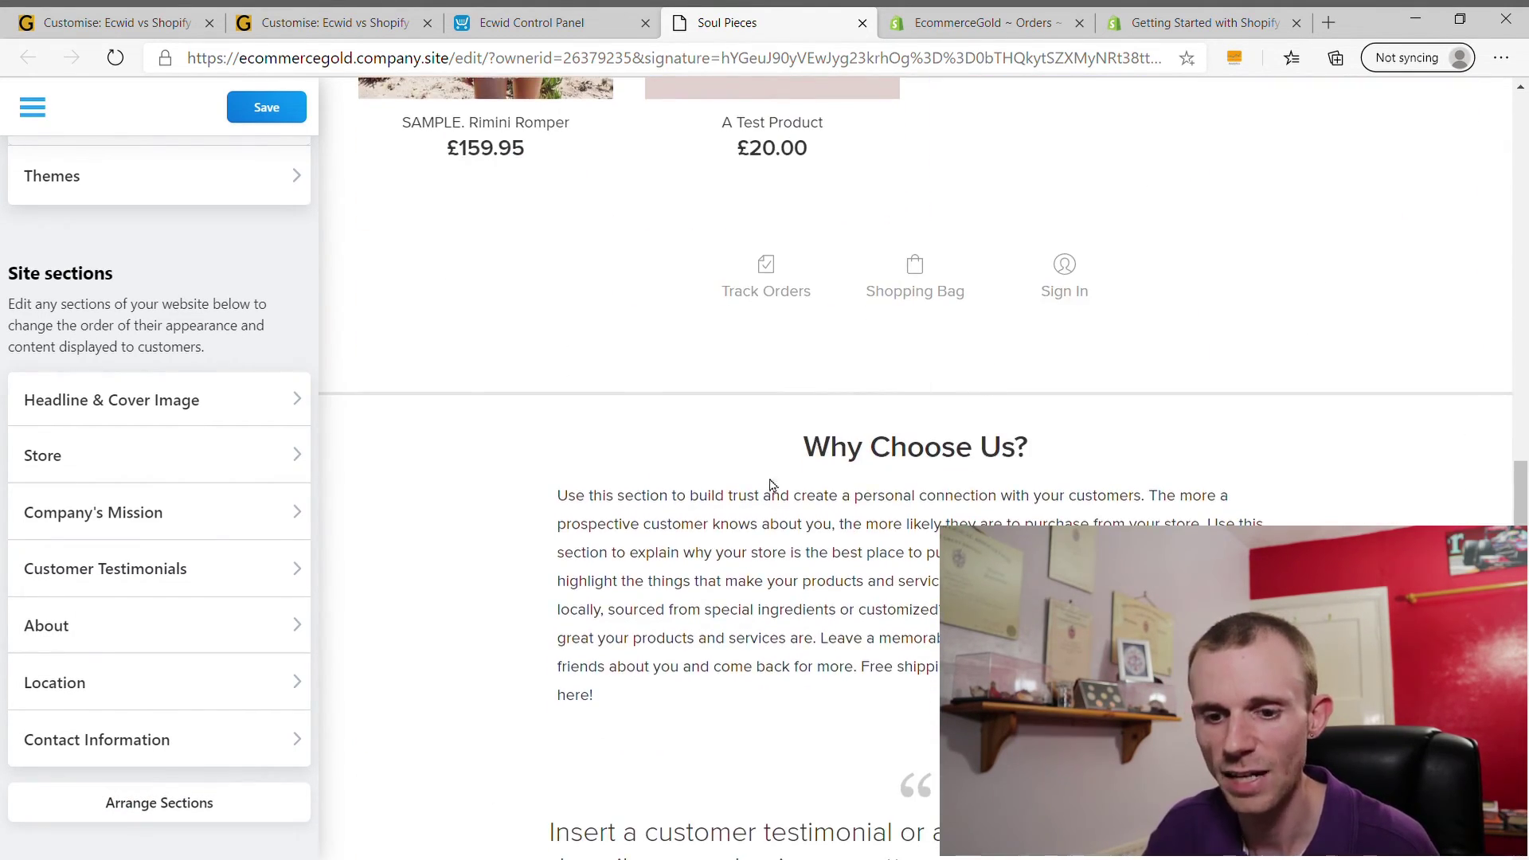
scroll(850, 478, "down", 12)
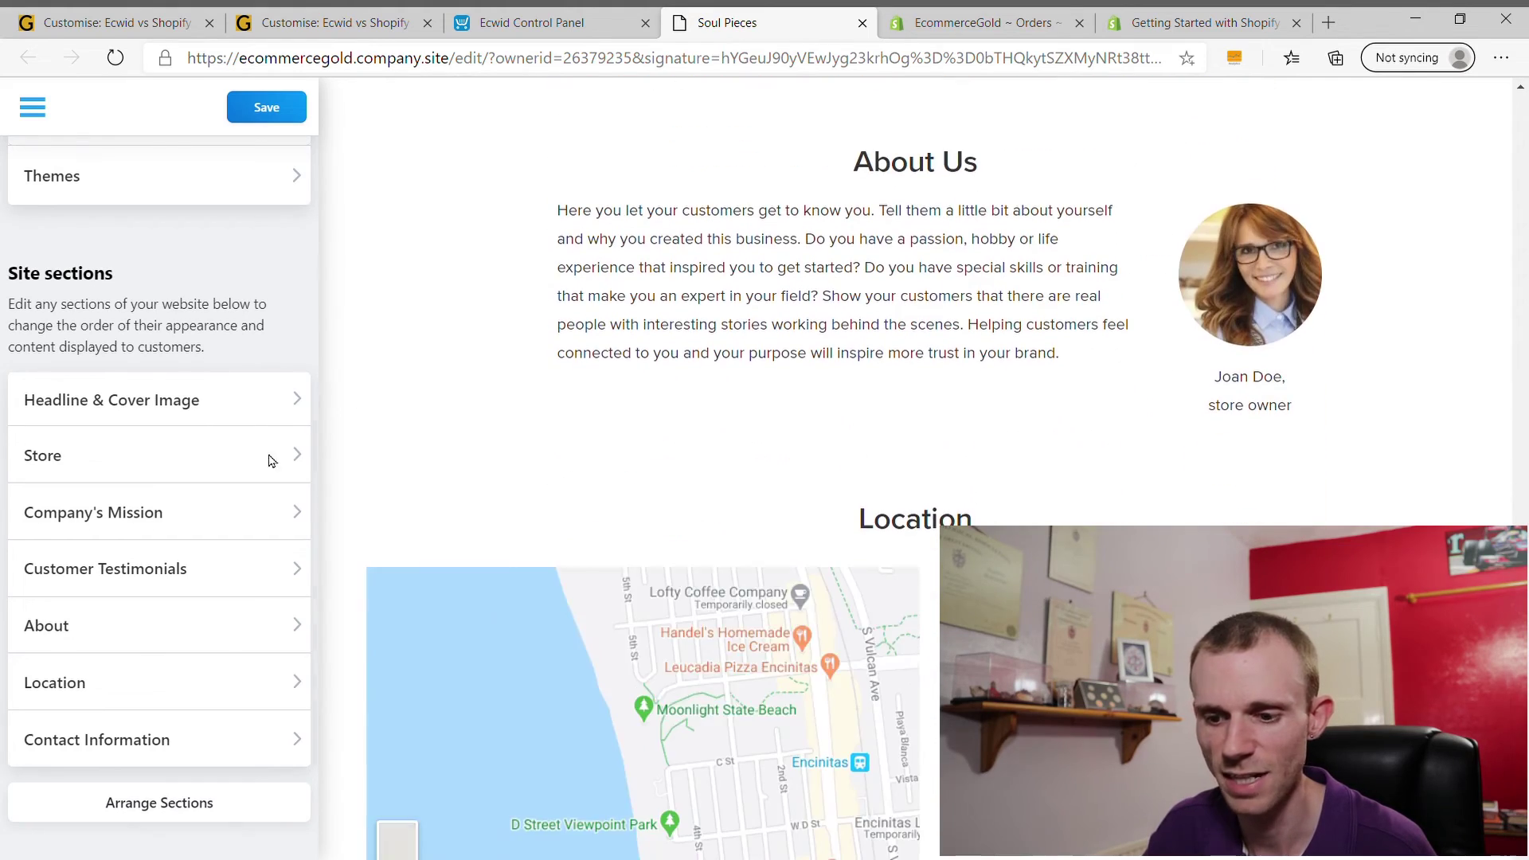
- Try hiding the Customer Testimonials section while arranging the site sections, switch it back on, and close the site editor without saving
left_click(120, 804)
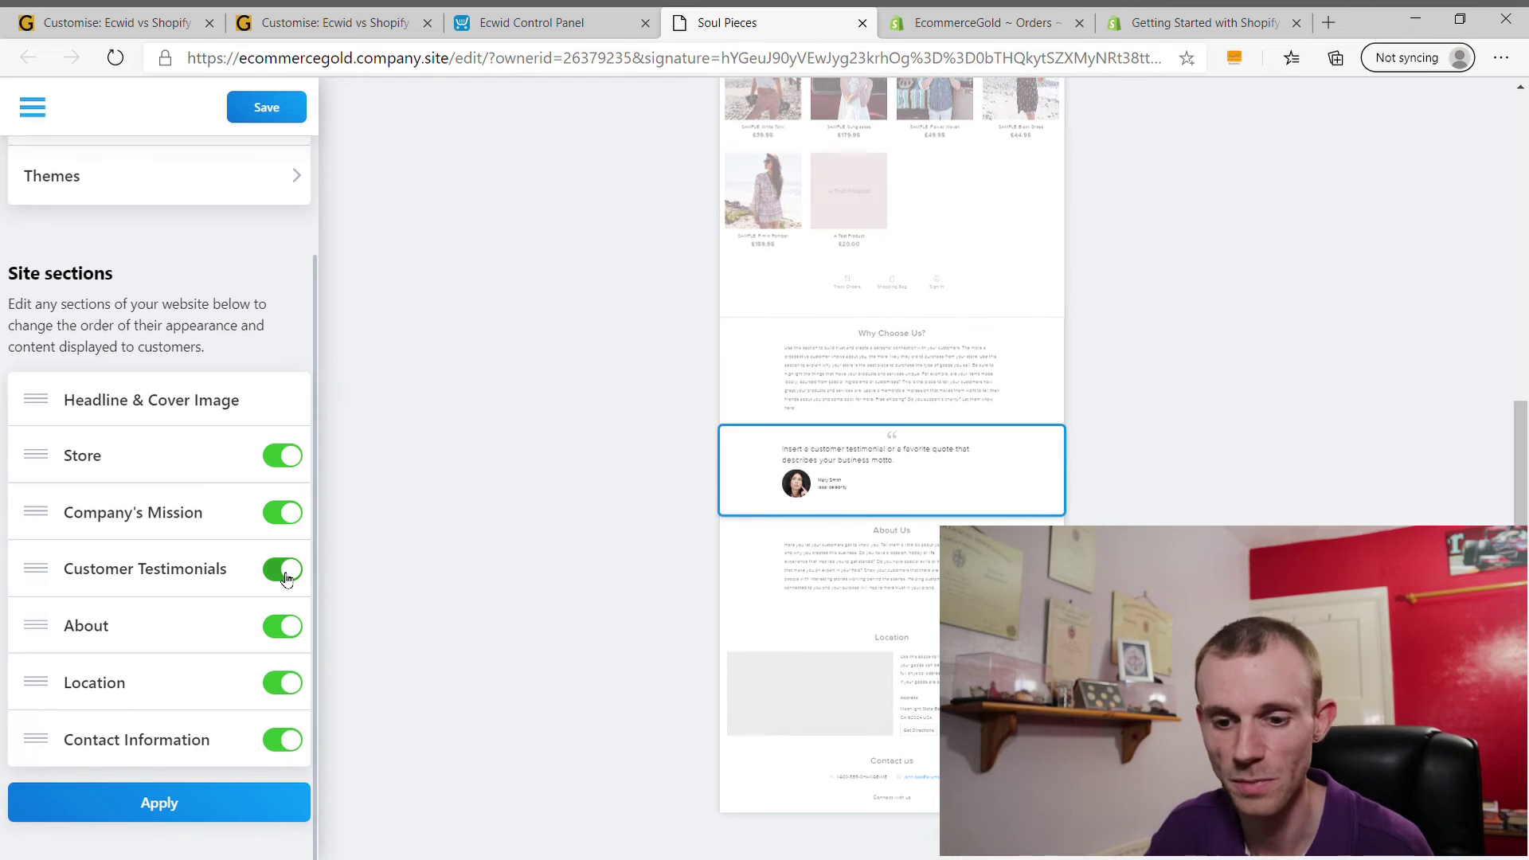
left_click(288, 574)
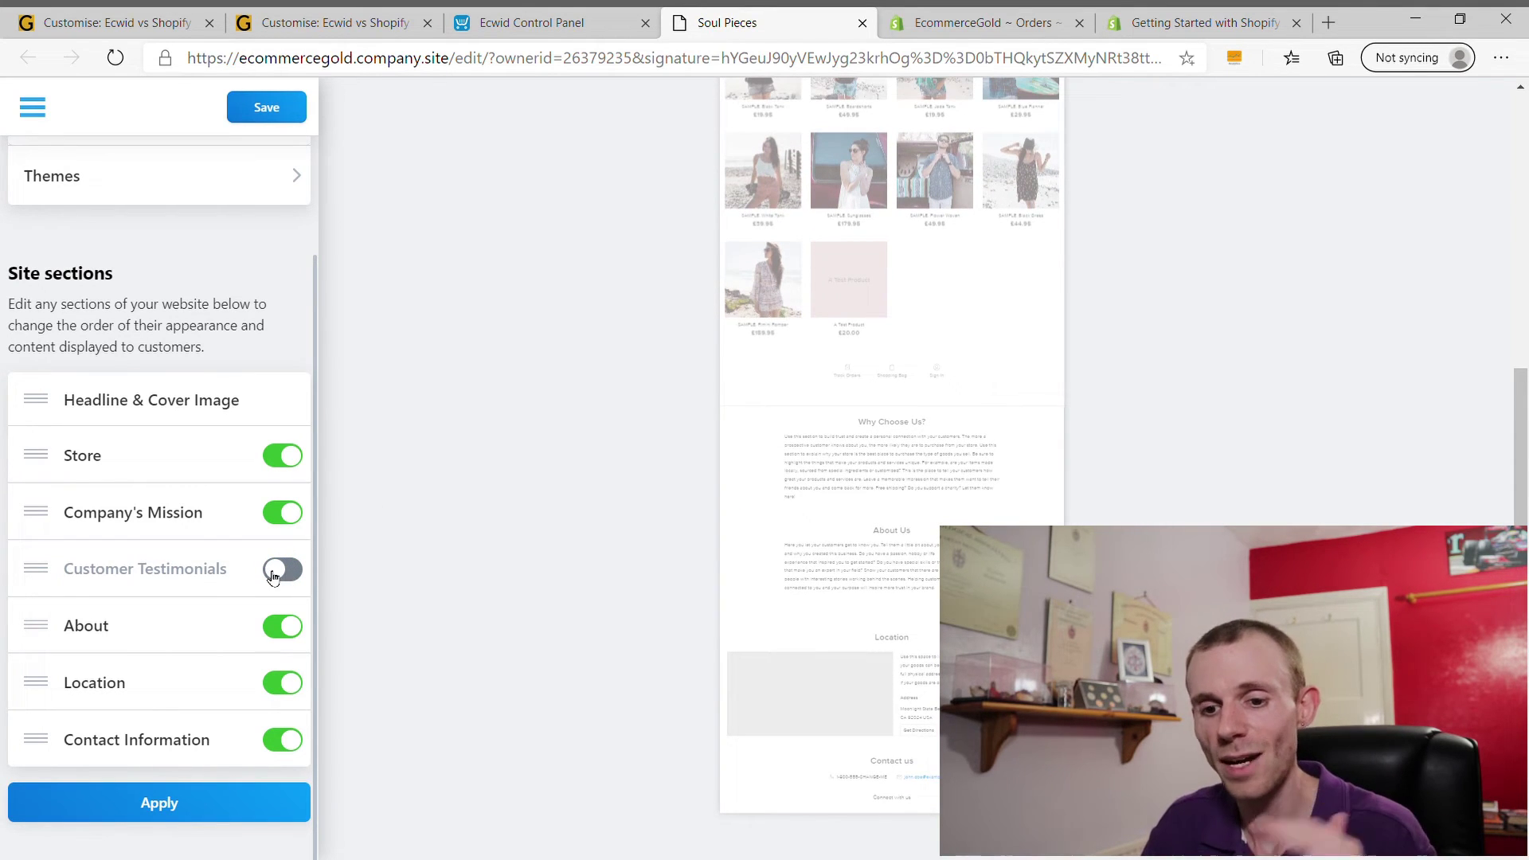
left_click(285, 571)
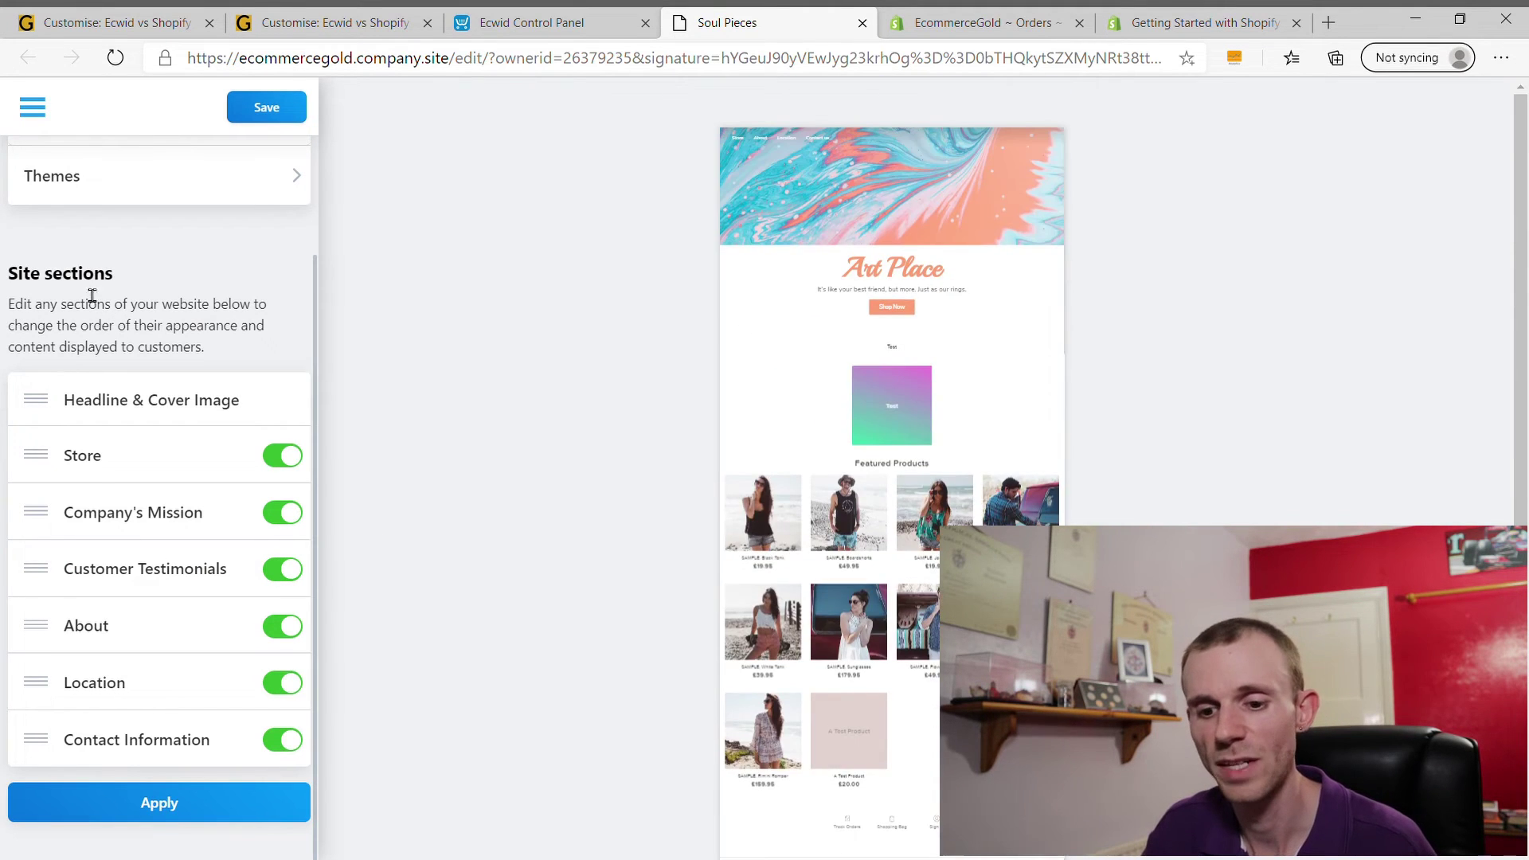
left_click(195, 803)
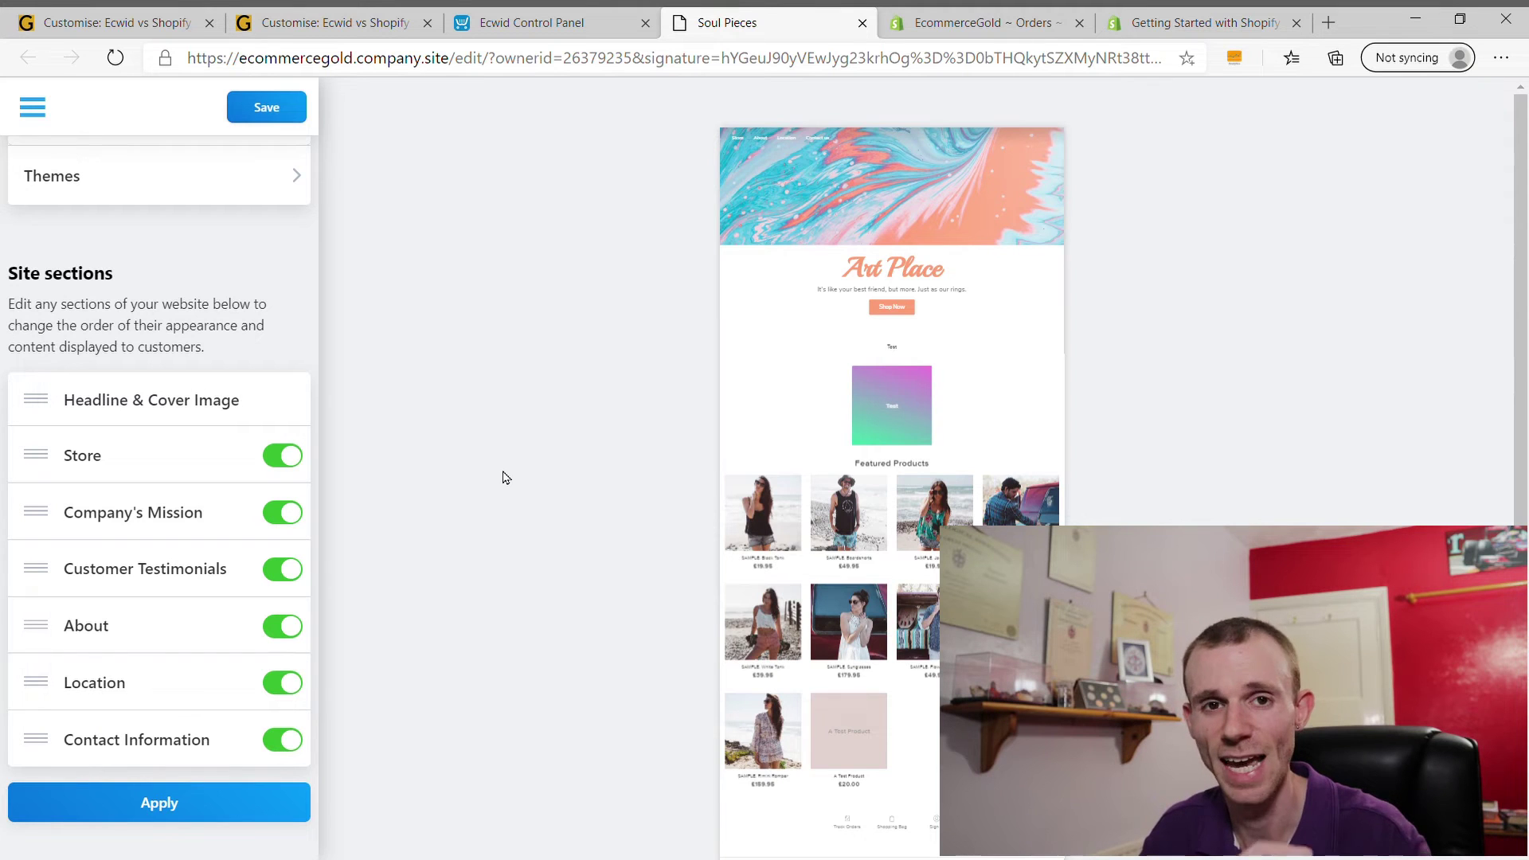
scroll(510, 475, "down", 7)
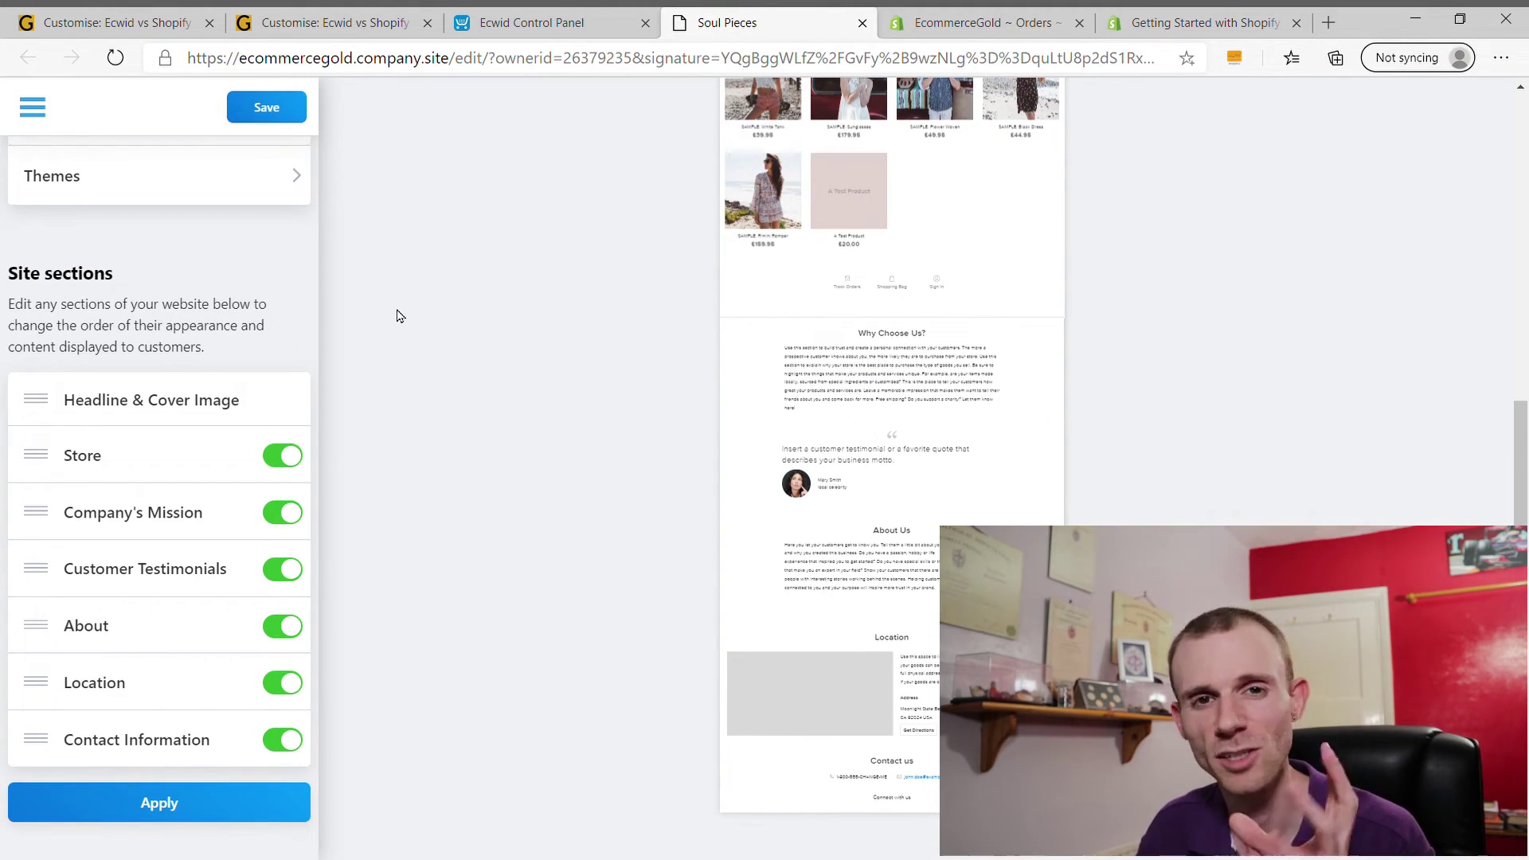
left_click(862, 22)
- Open Ecwid's store Design settings and review the image size, aspect ratio and product card layout options
scroll(159, 557, "down", 1)
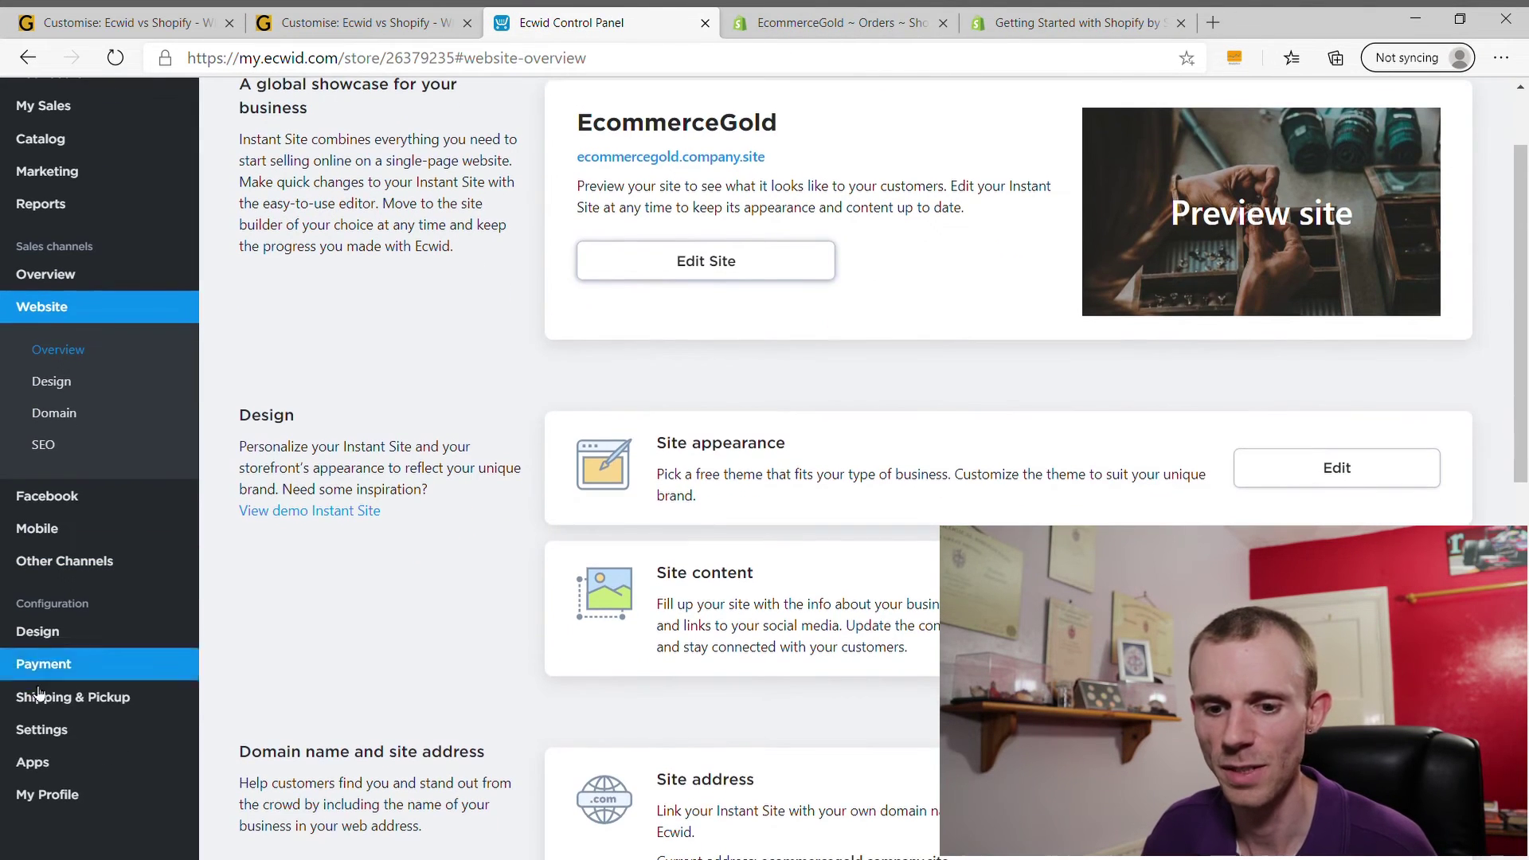
left_click(83, 637)
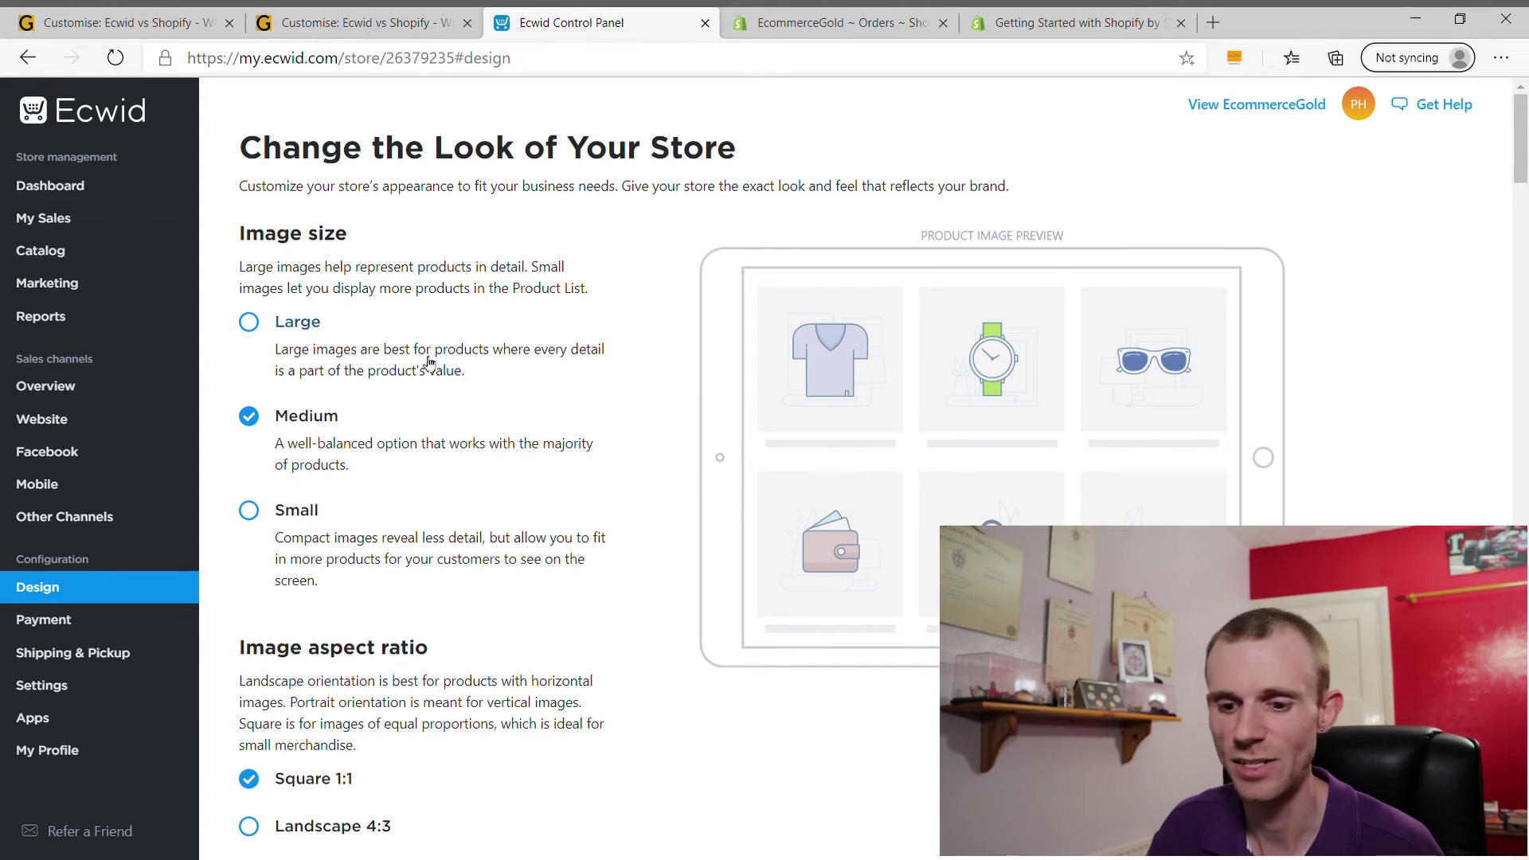
scroll(477, 410, "down", 5)
scroll(528, 380, "down", 6)
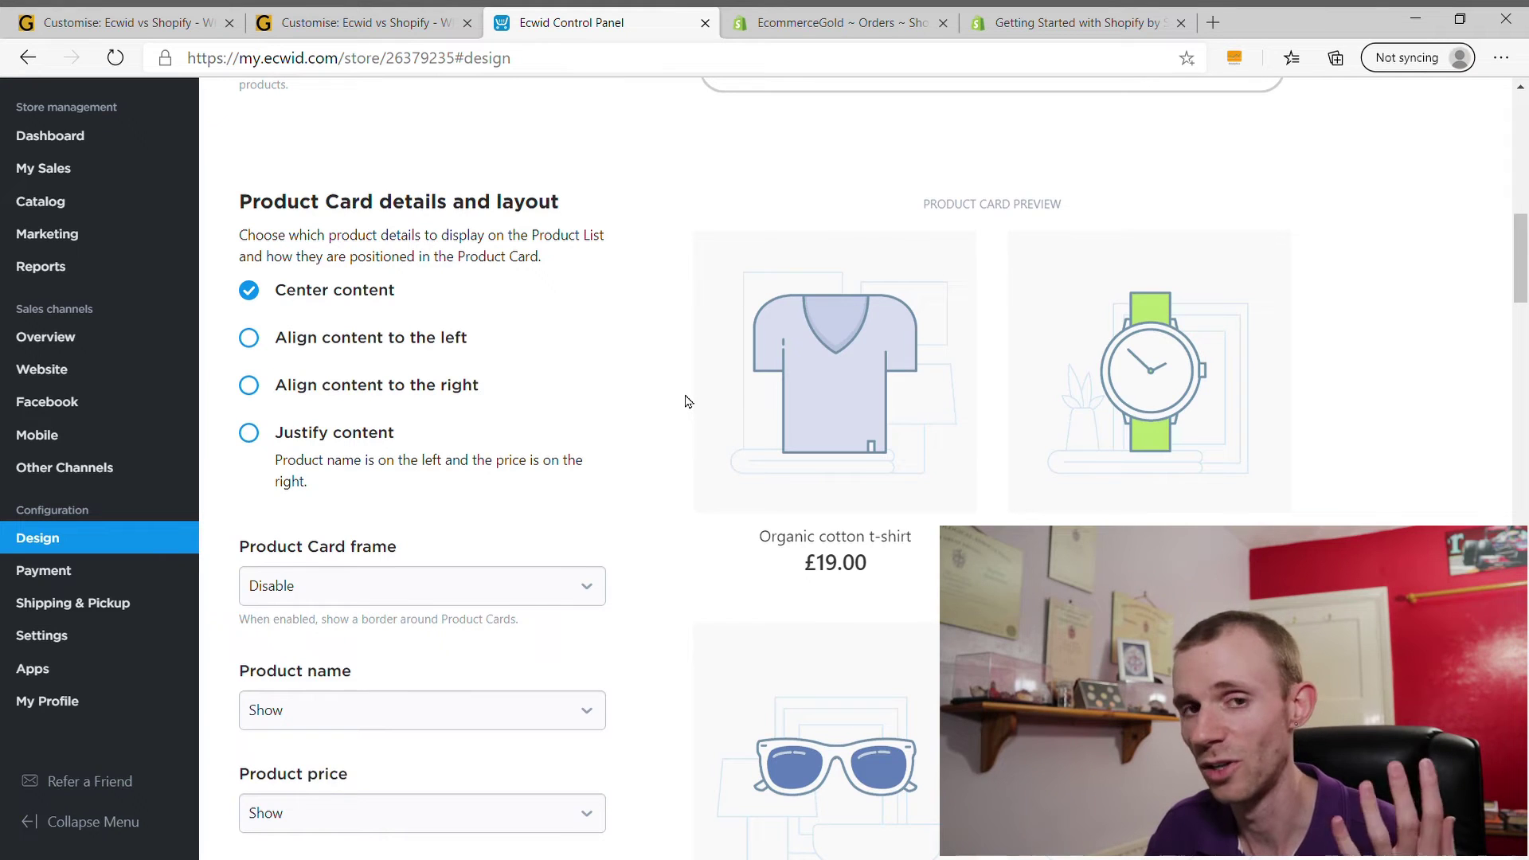
- Try aligning the product card content to the left, and restore the centered content
scroll(688, 400, "down", 1)
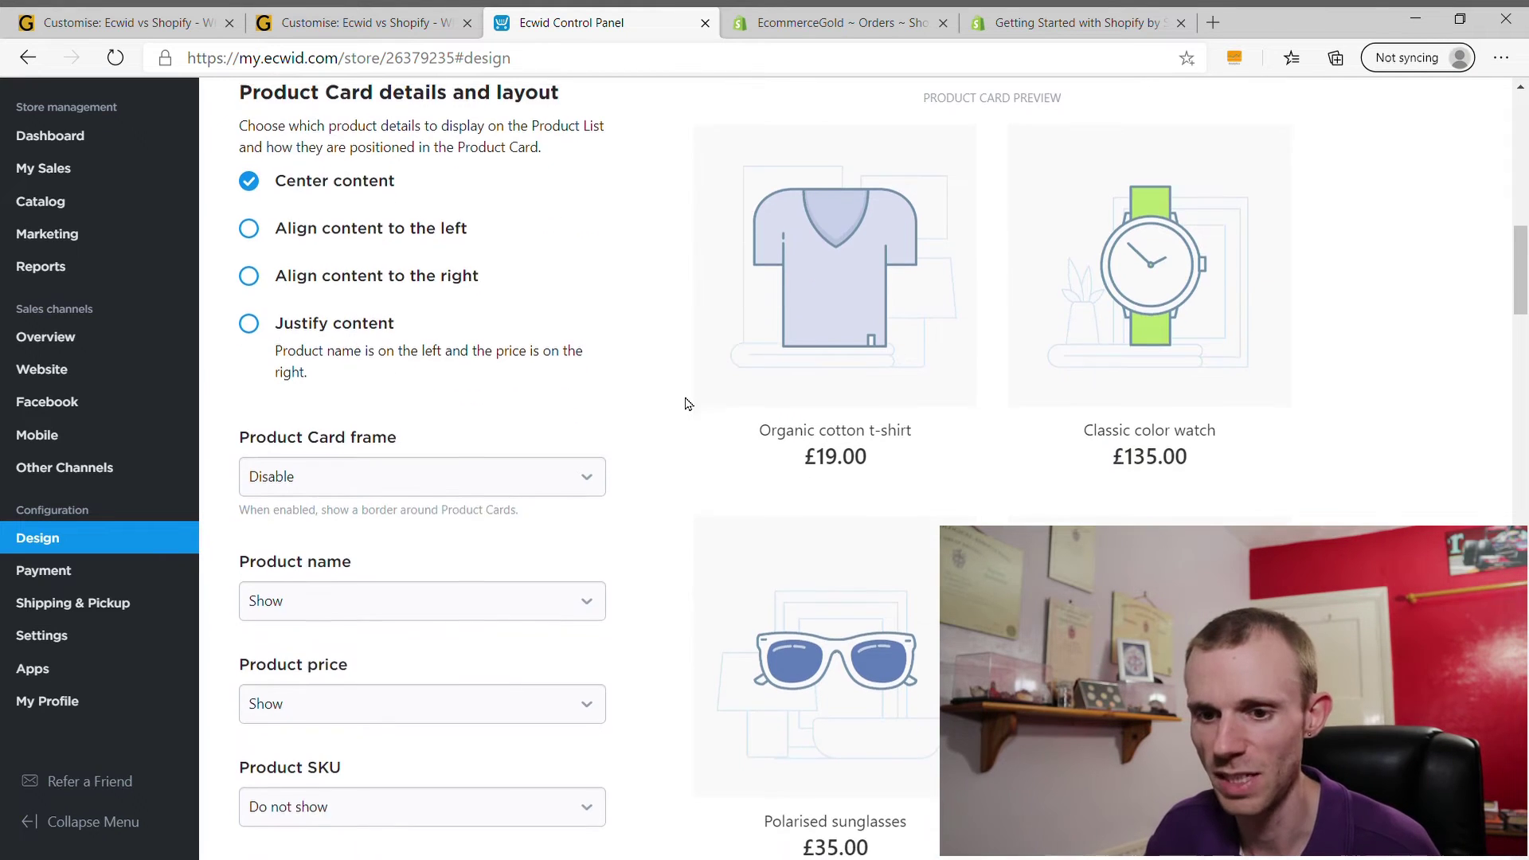
left_click(250, 222)
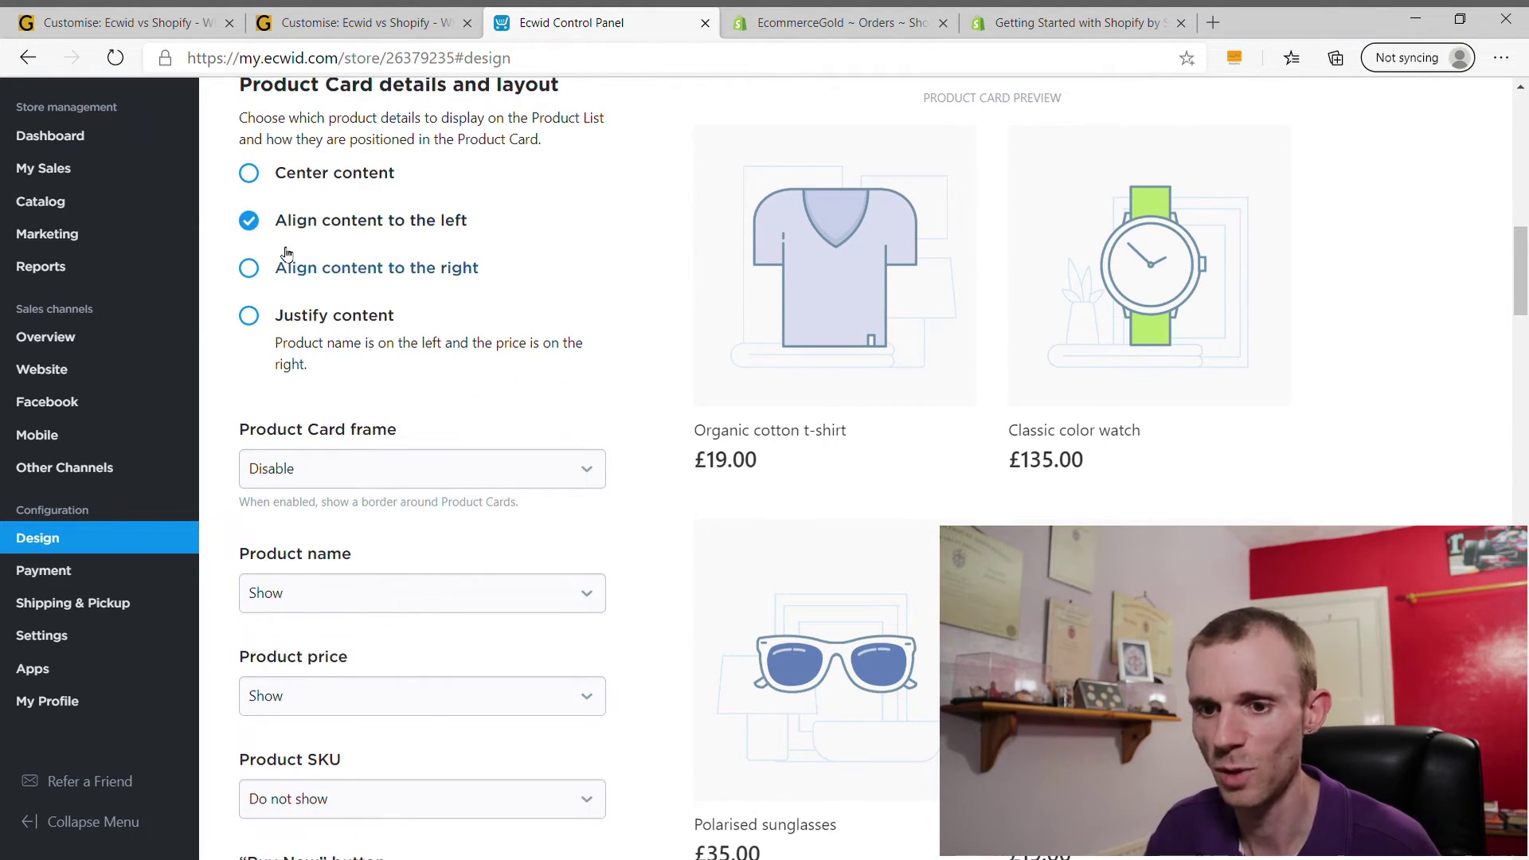
left_click(260, 185)
- Examine the remaining design options for product card details, category name position and product page layout
scroll(677, 390, "down", 8)
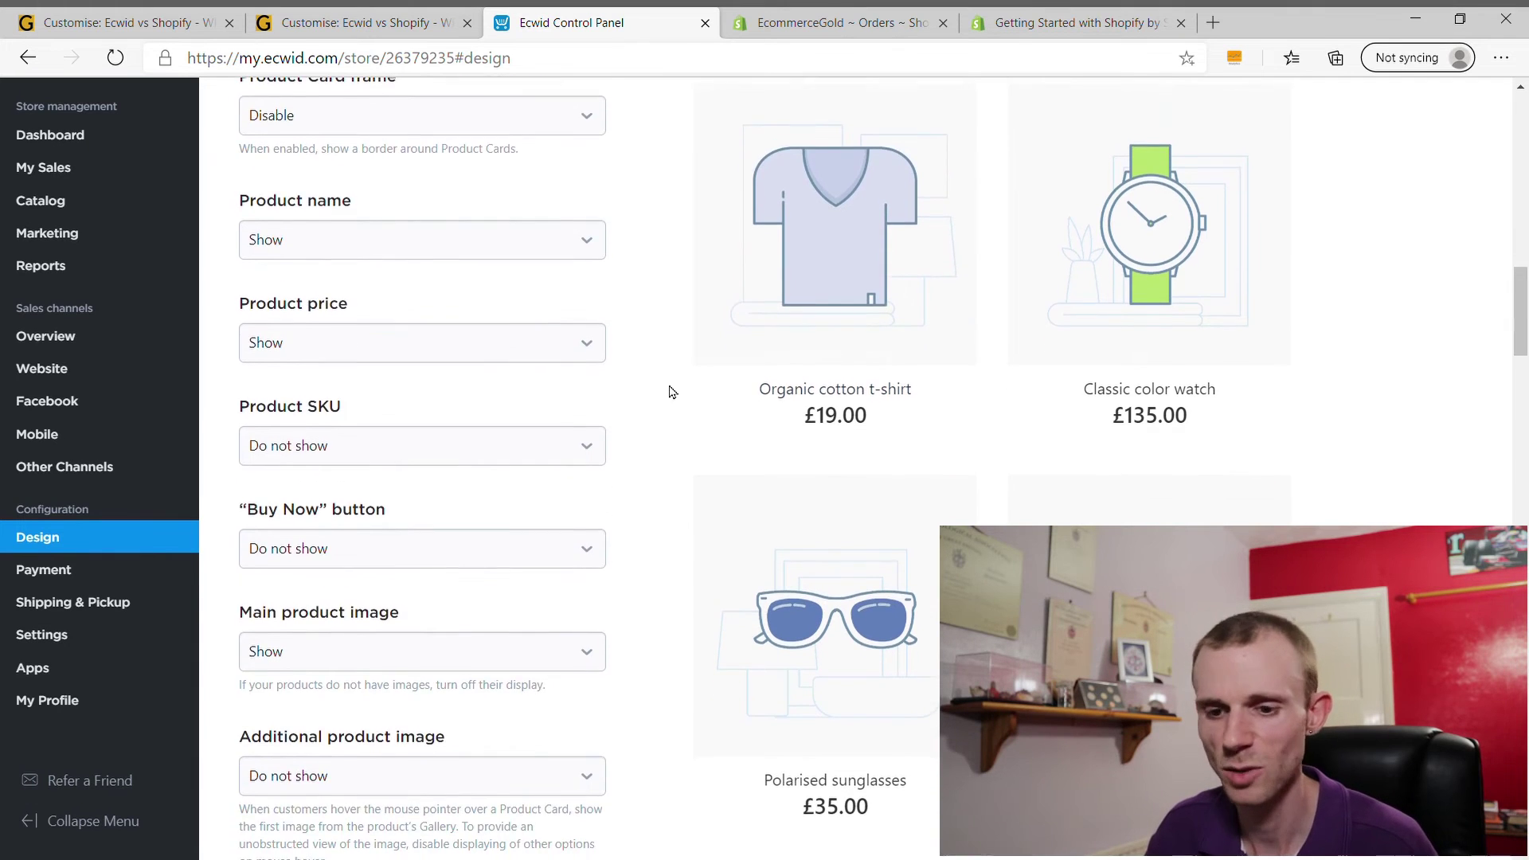
scroll(661, 406, "up", 8)
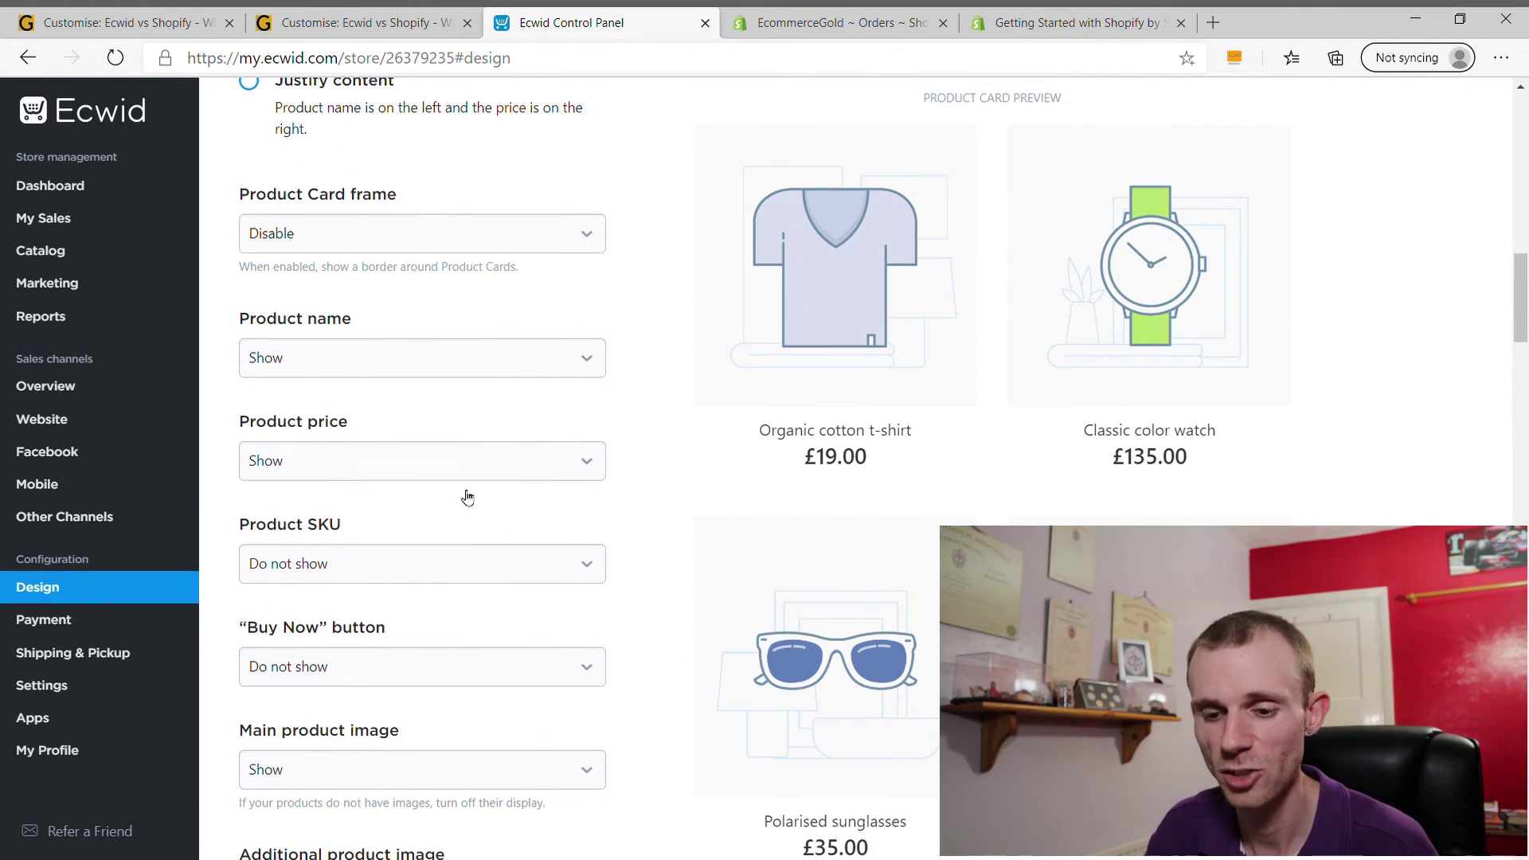
scroll(645, 422, "down", 10)
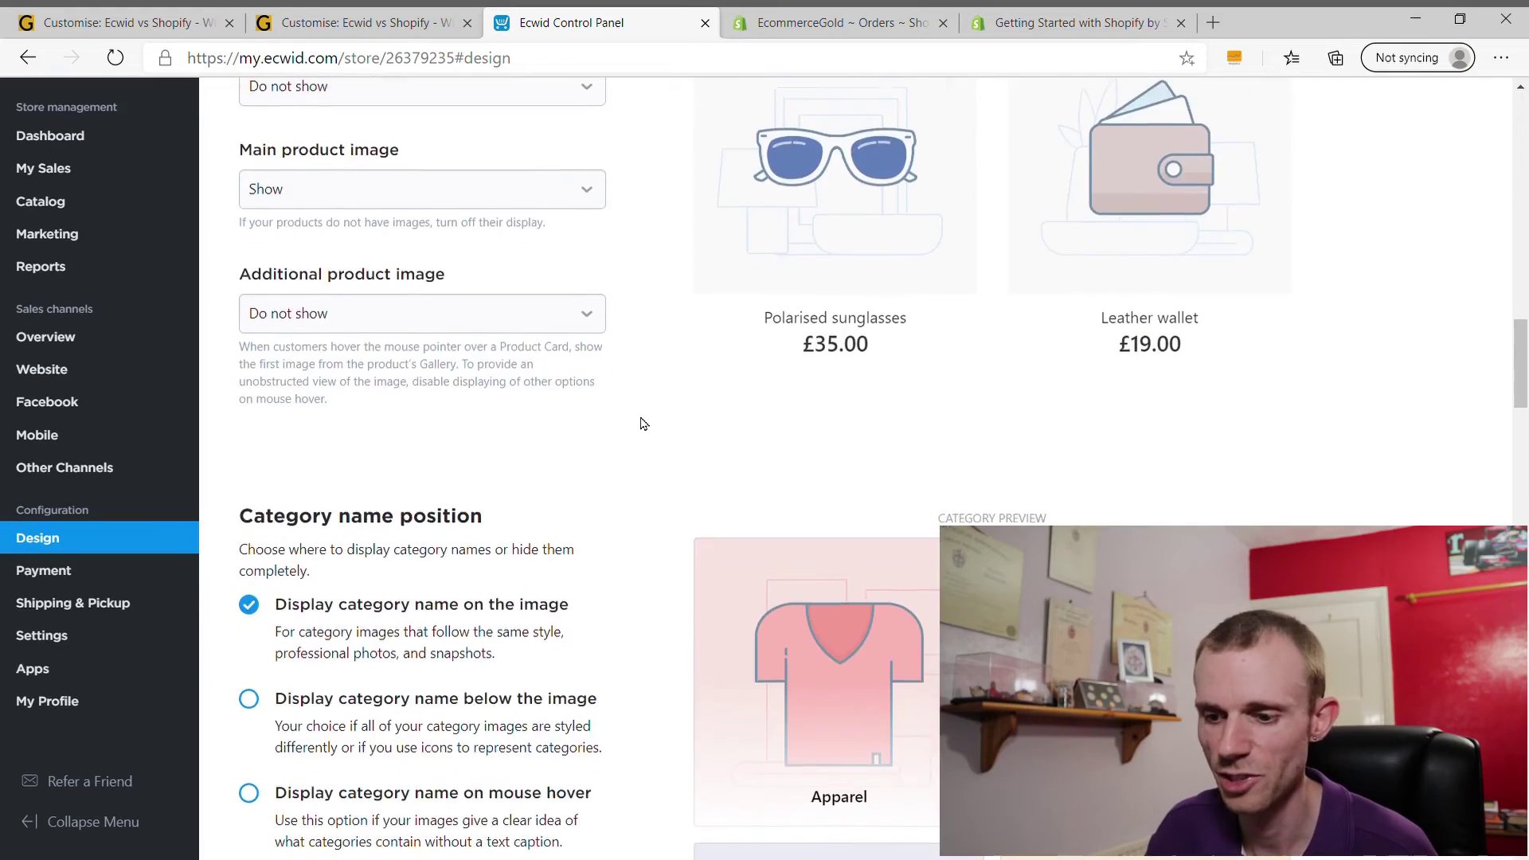
scroll(653, 414, "up", 3)
scroll(658, 411, "down", 10)
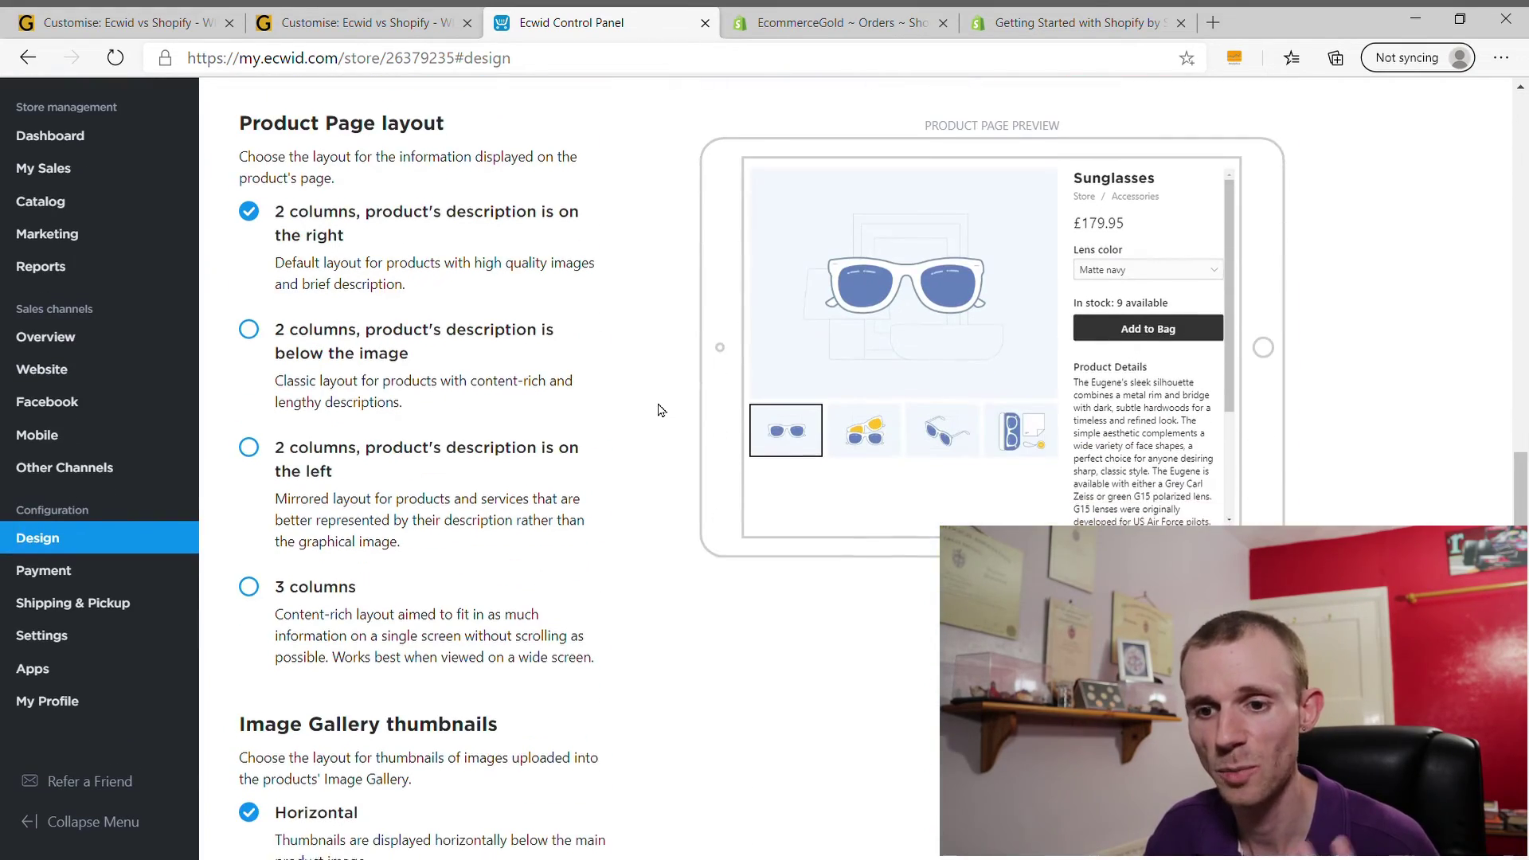
- Try the product page layout with the description below the image, and set it to 2 columns with the description on the left
left_click(249, 322)
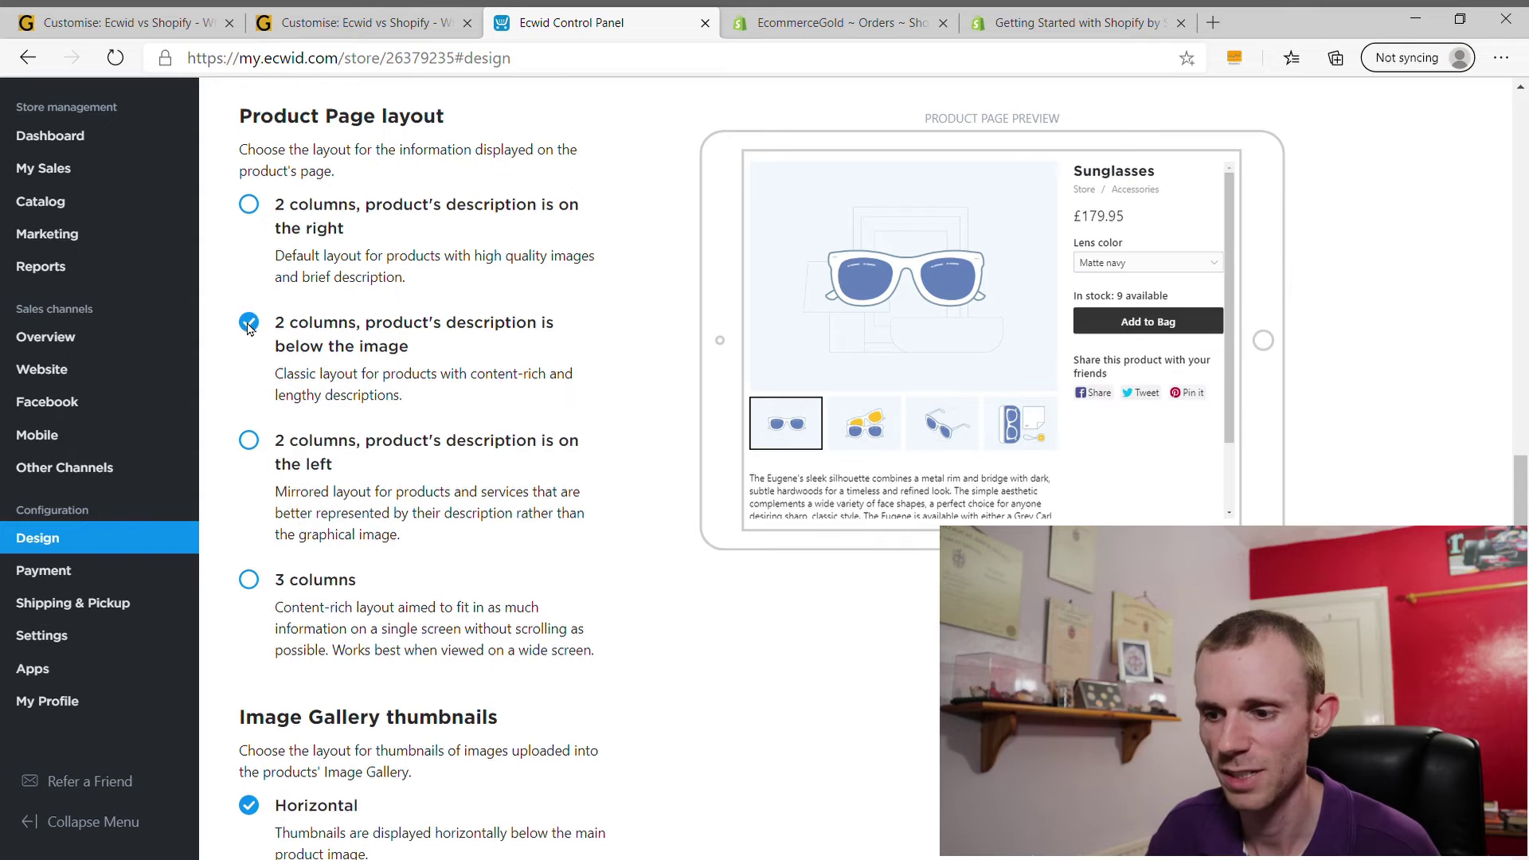
left_click(248, 440)
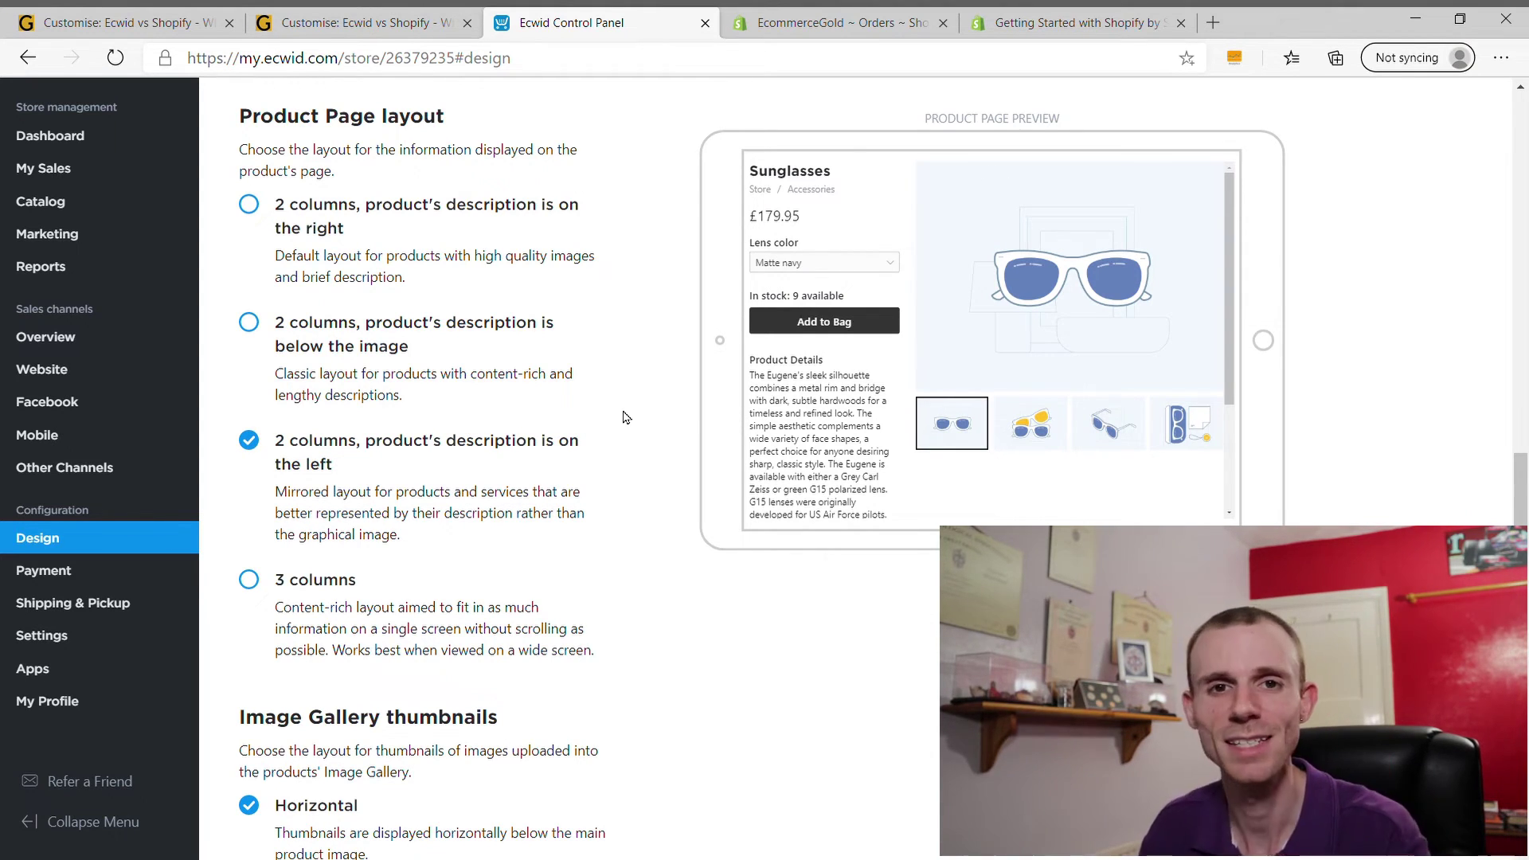
- Switch to the Shopify admin, open the current Debut theme for customization, and review its home page sections
left_click(816, 17)
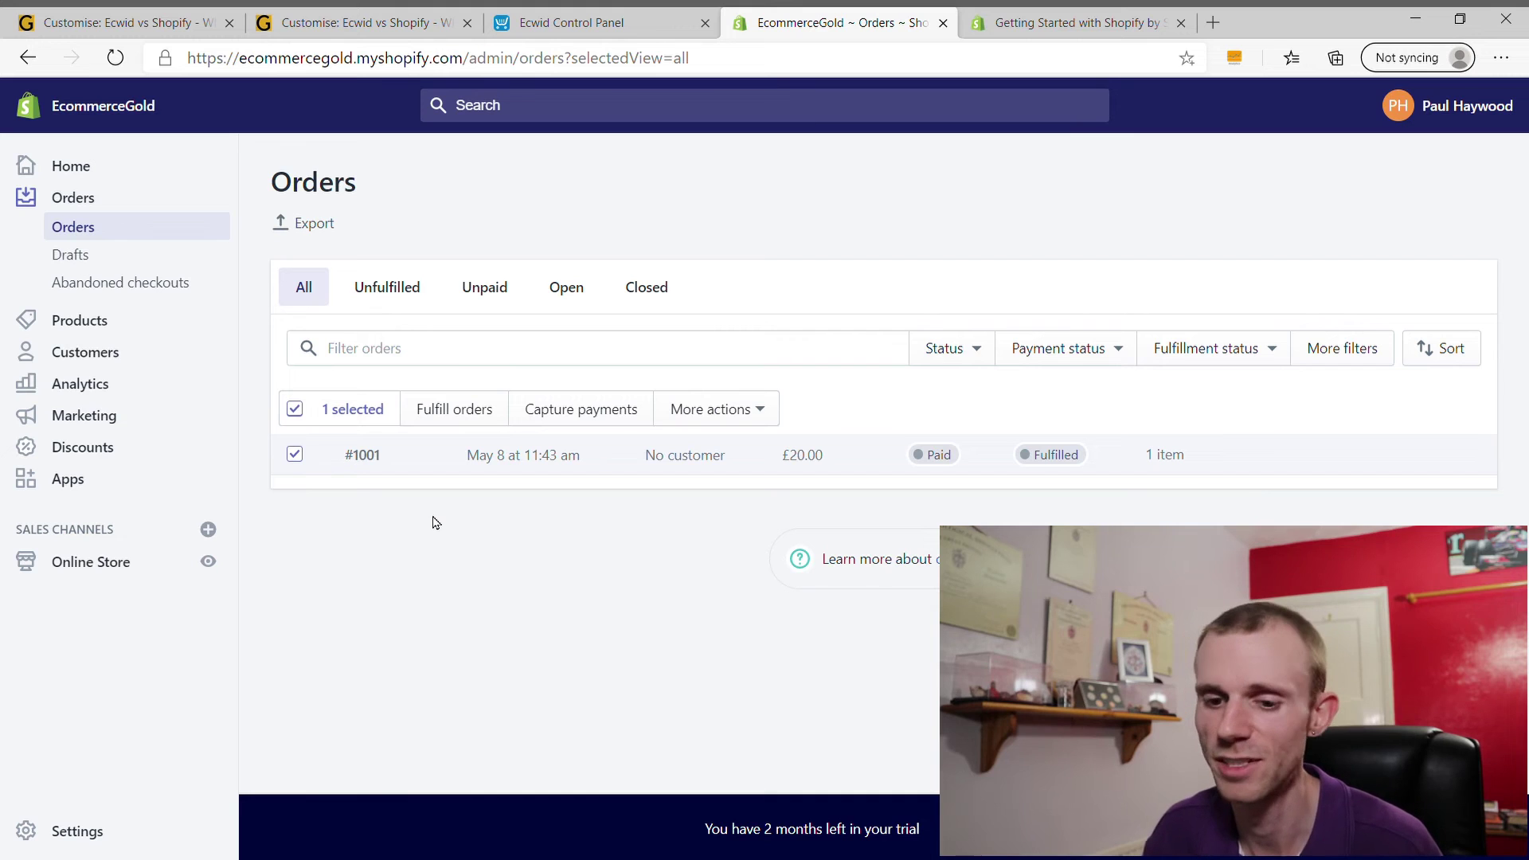
left_click(85, 570)
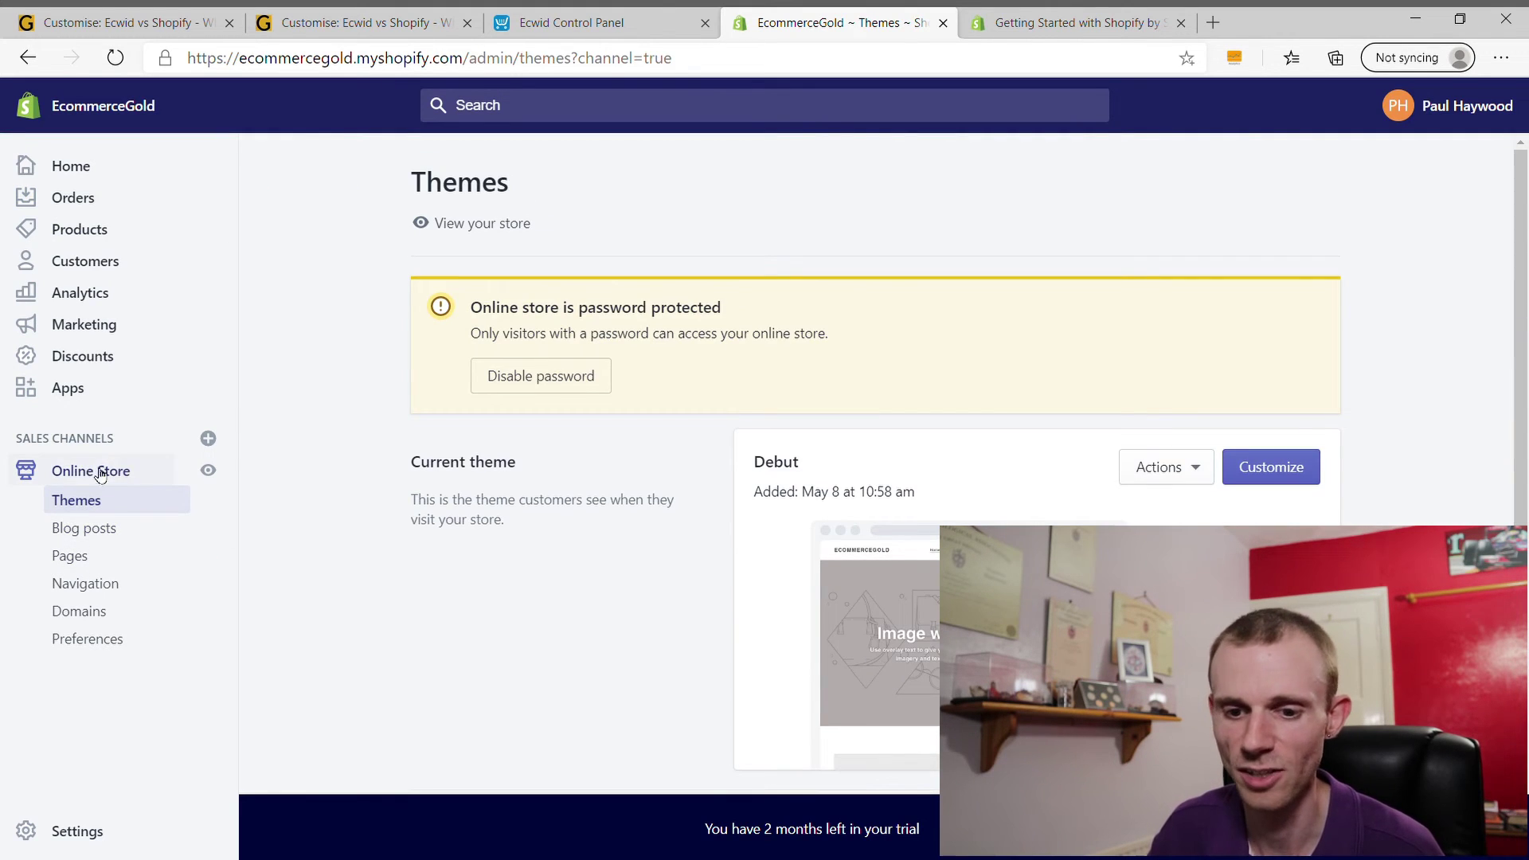
left_click(1292, 474)
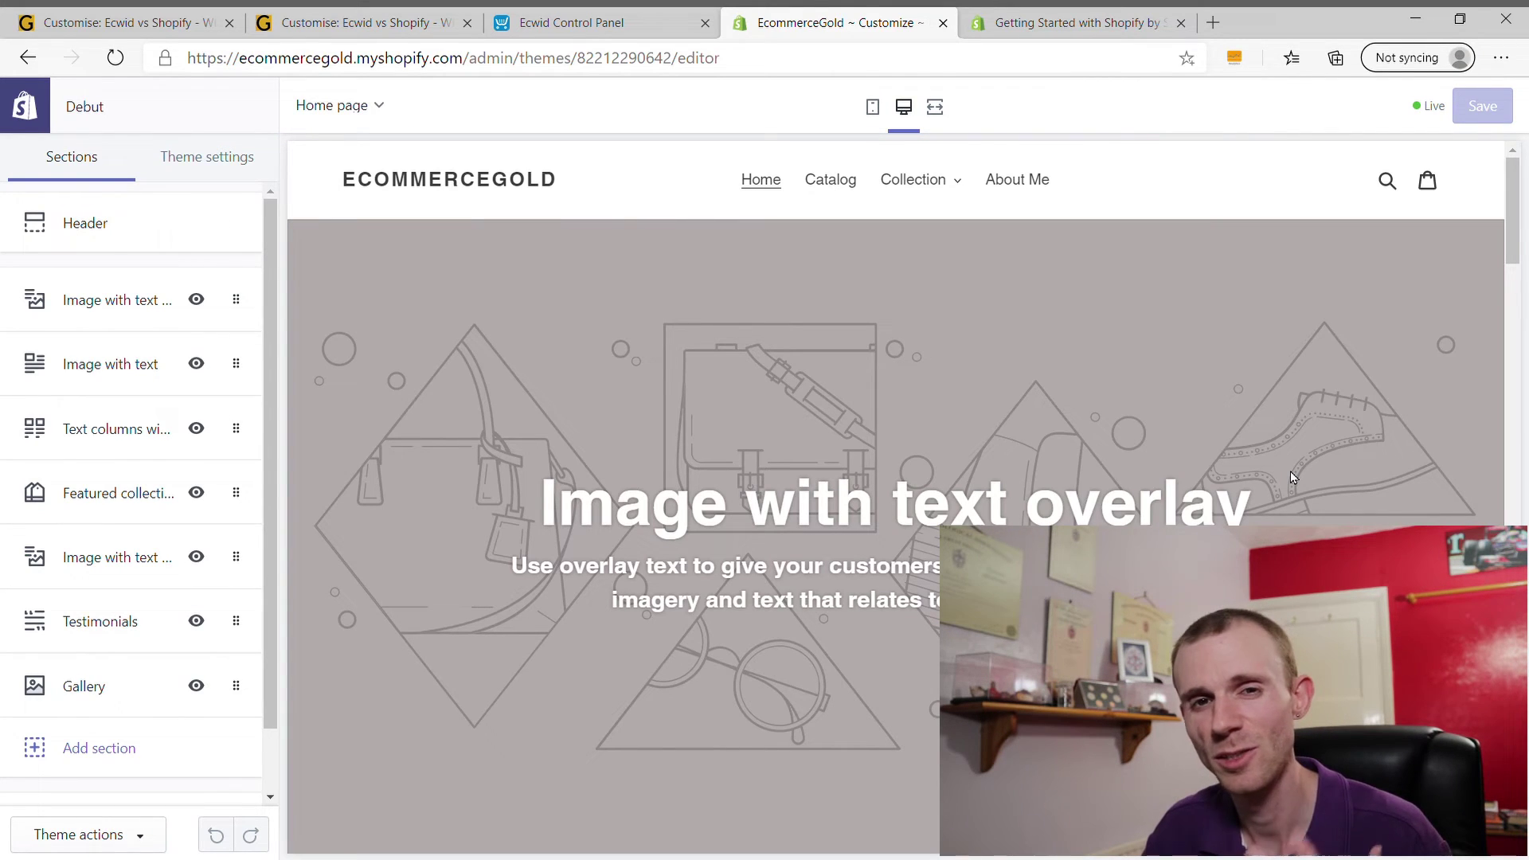
scroll(1226, 438, "down", 3)
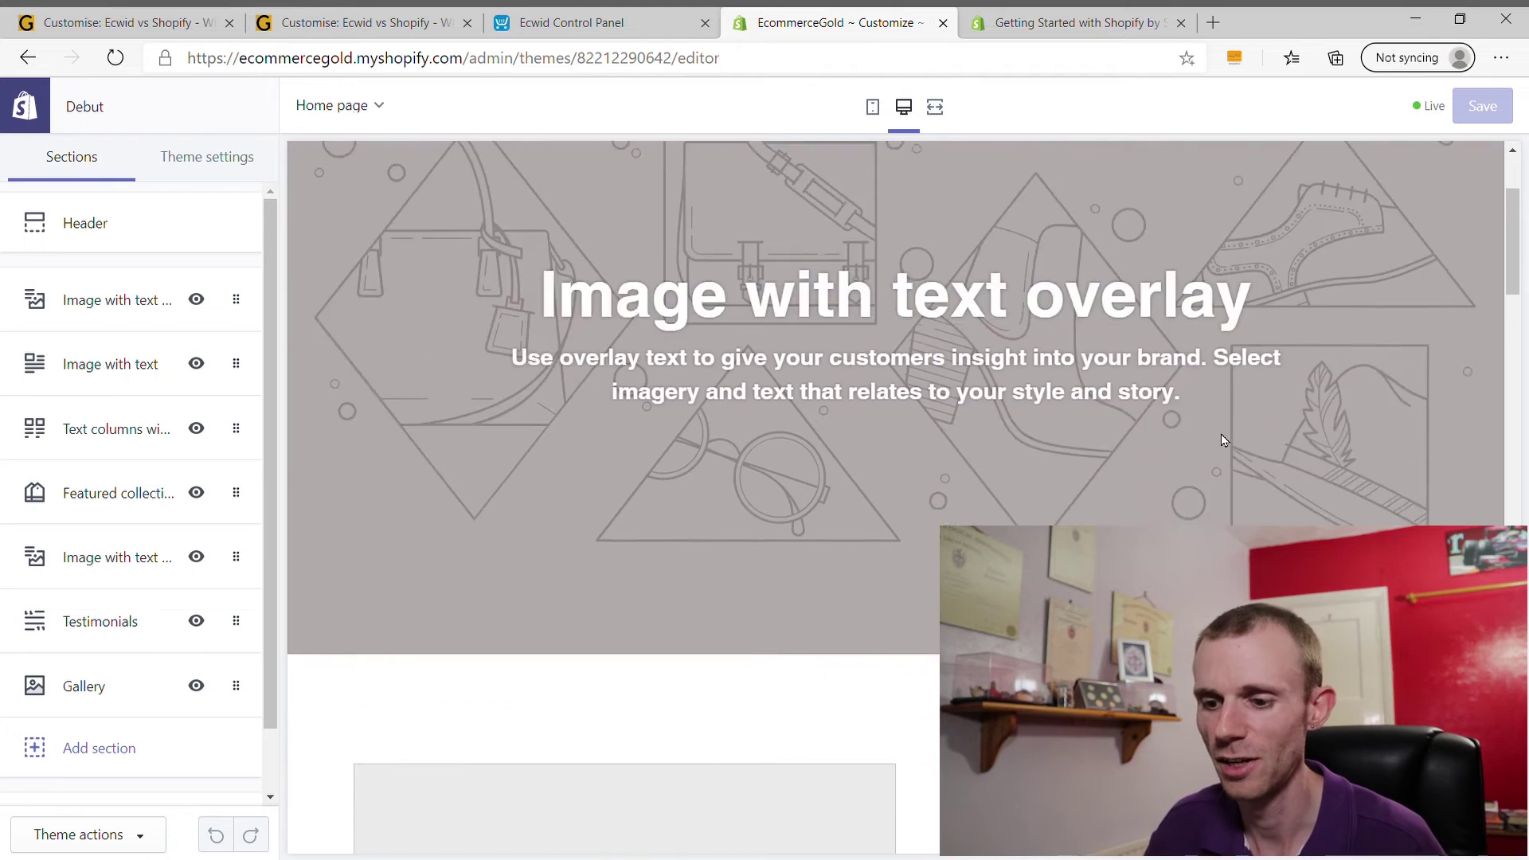
scroll(1225, 440, "down", 7)
scroll(140, 655, "down", 1)
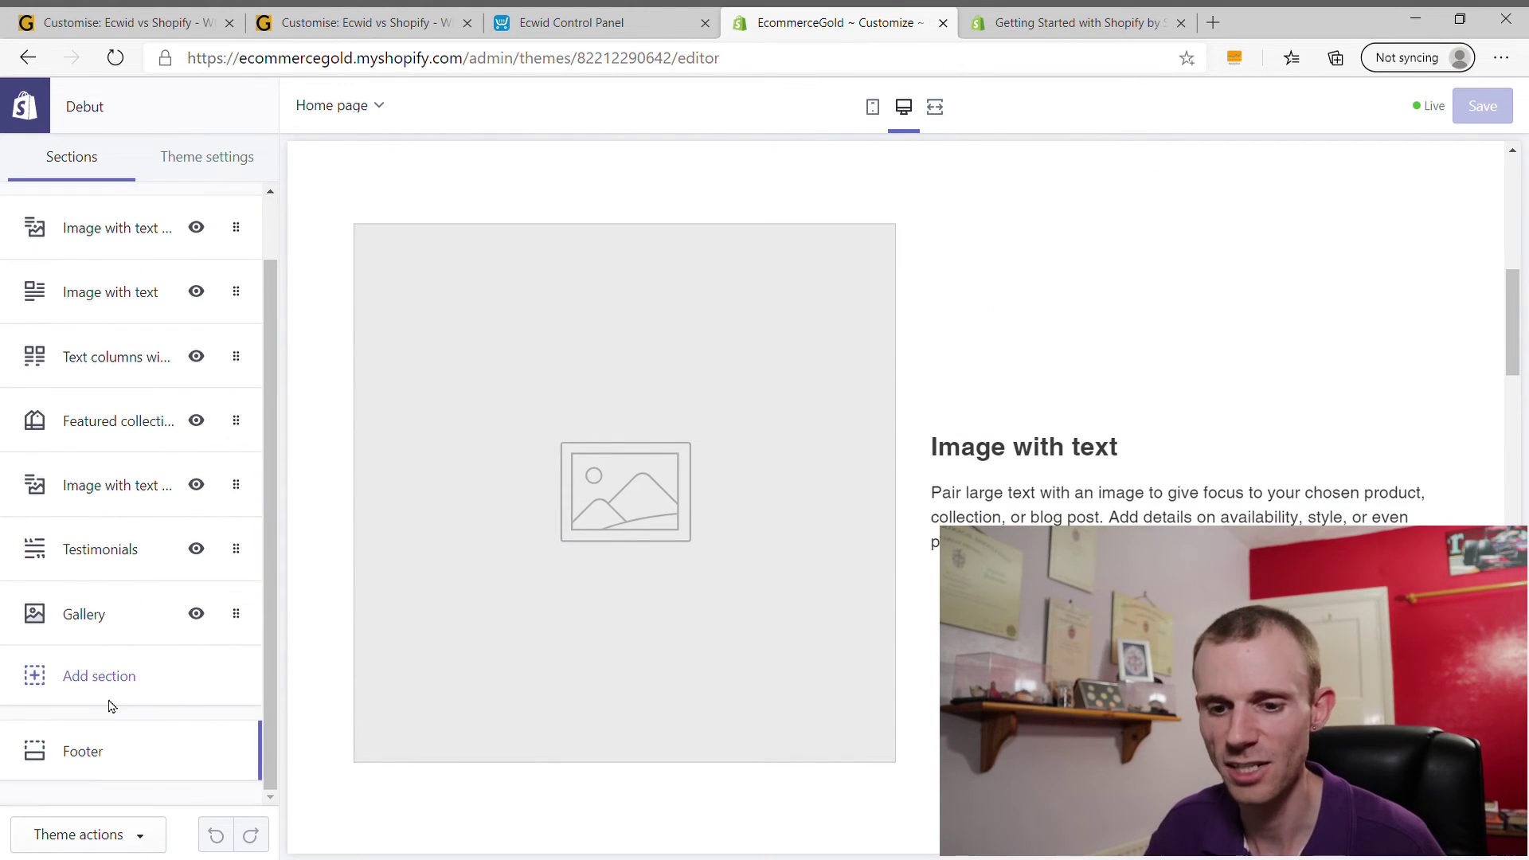
scroll(172, 569, "up", 1)
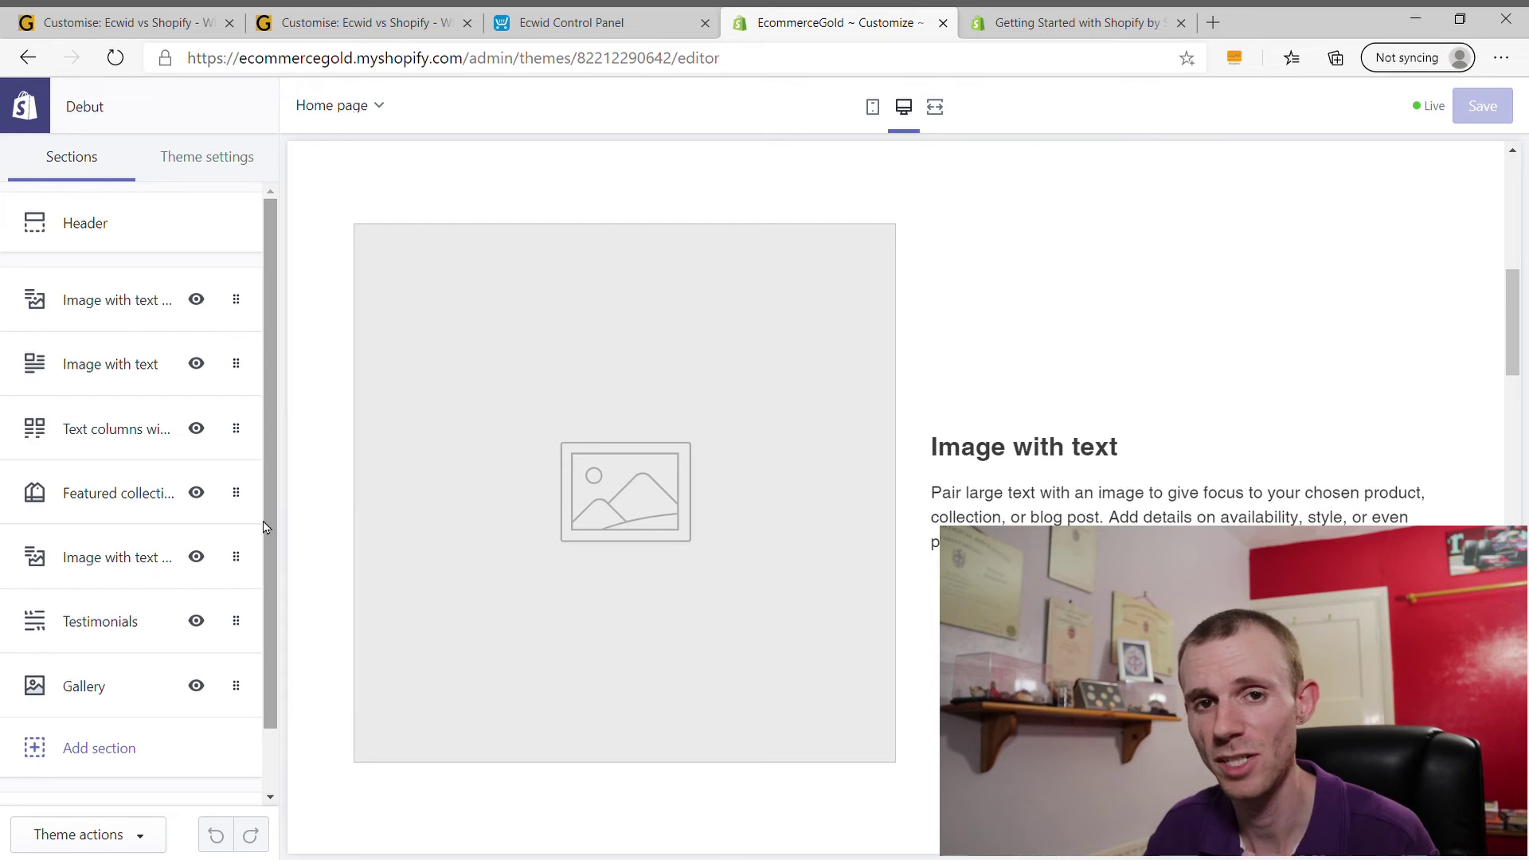
scroll(570, 540, "down", 1)
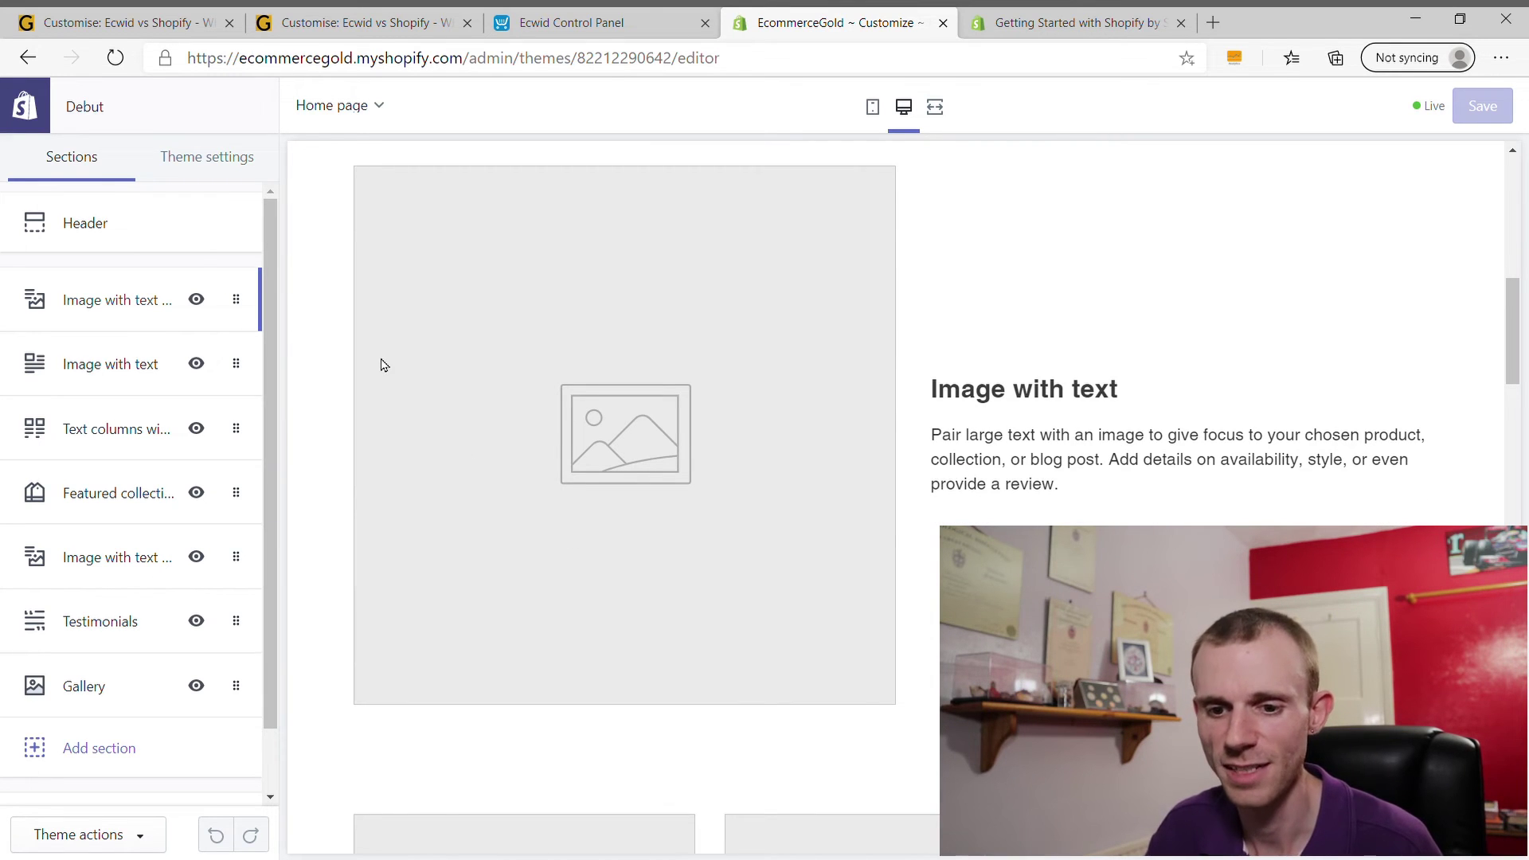
- Fill the Image with text section with the free Men's Fashion photo of a man in a grey blazer holding a phone
left_click(90, 367)
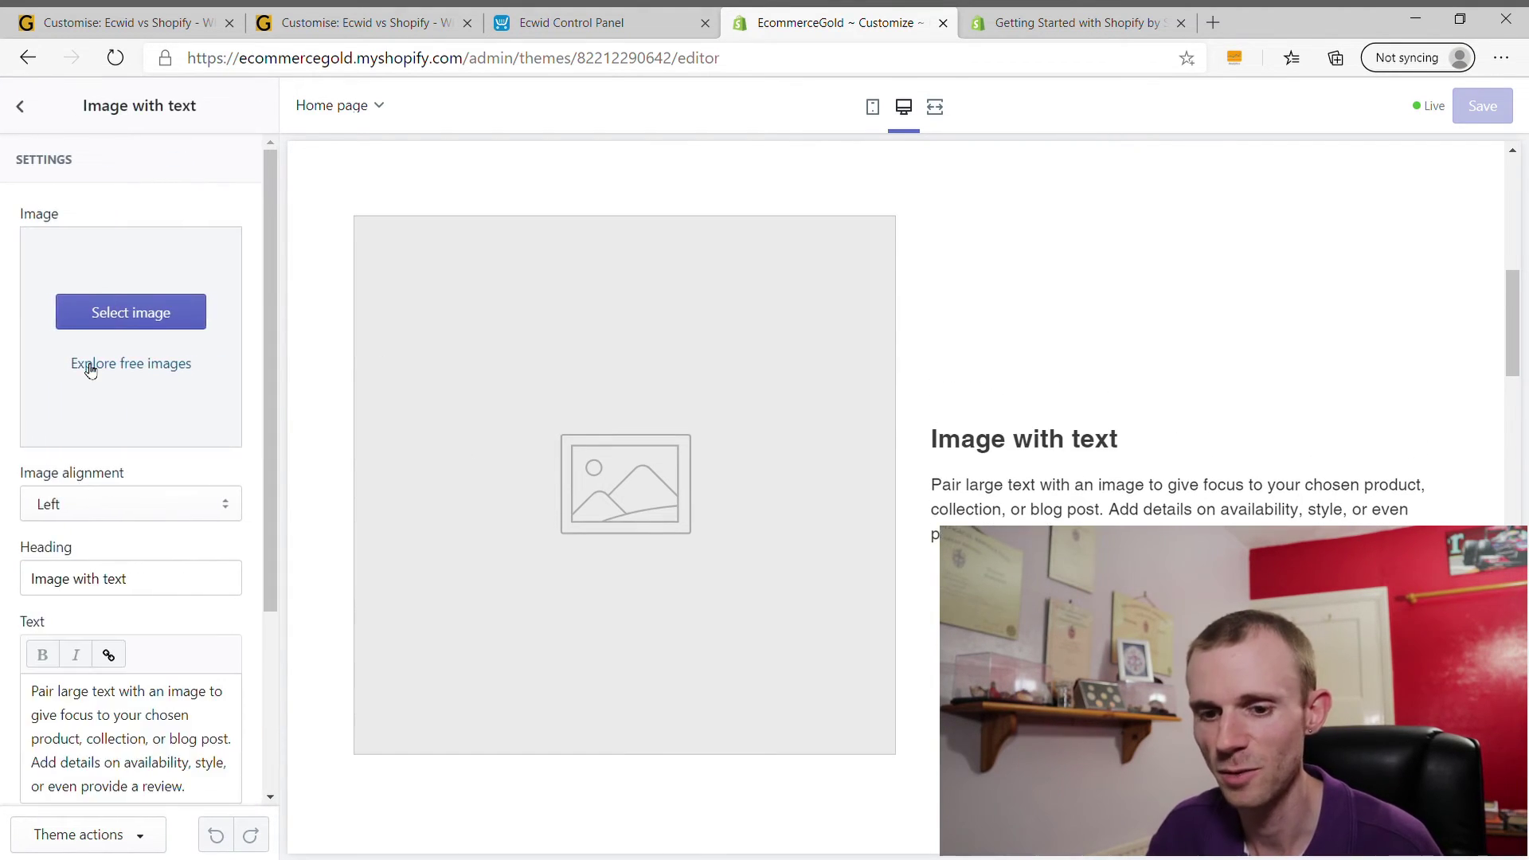
left_click(119, 322)
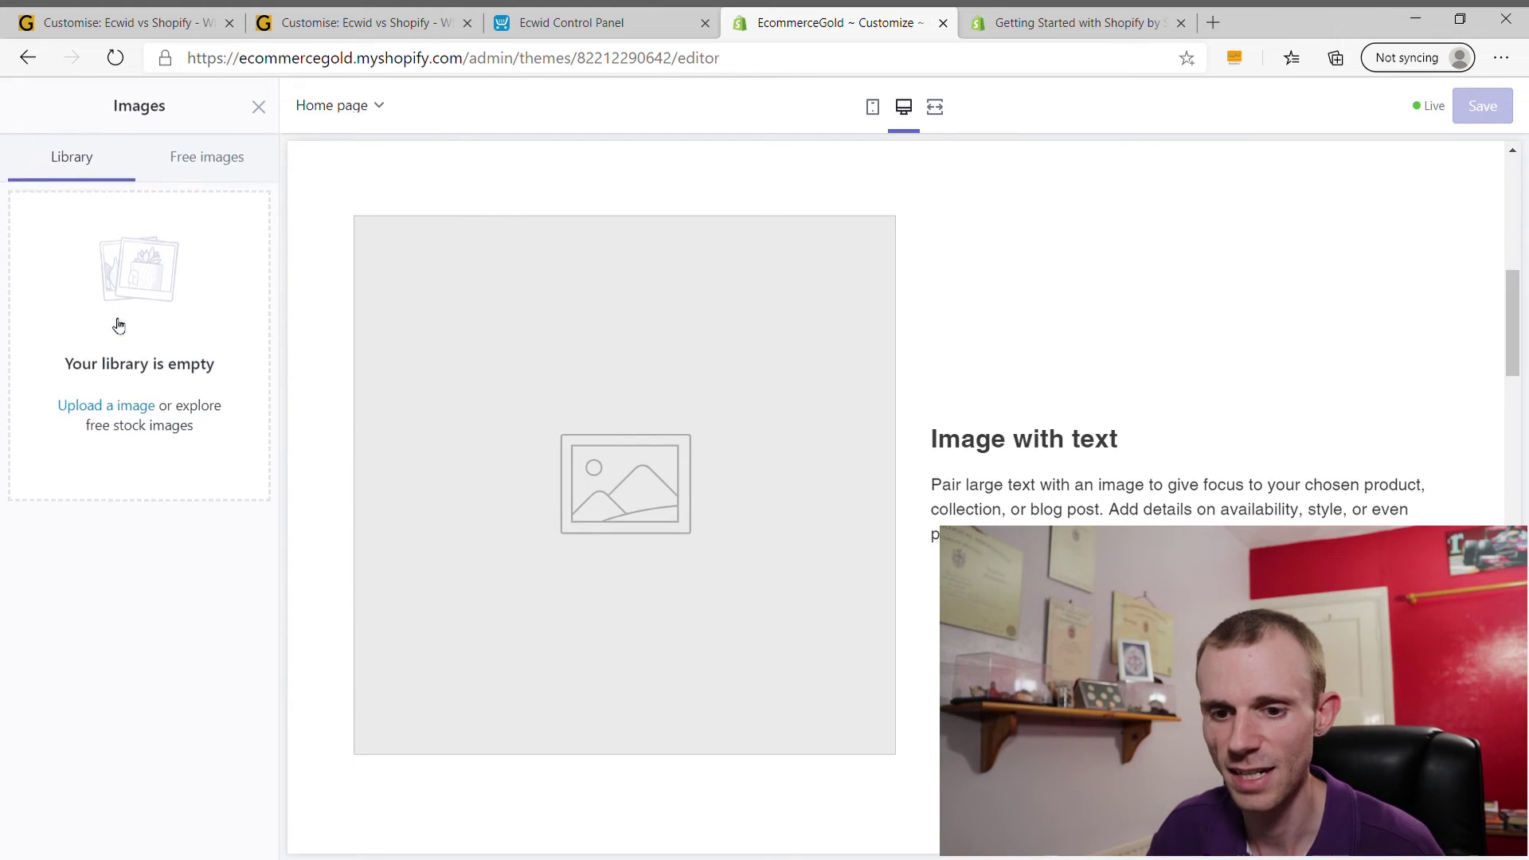
left_click(221, 159)
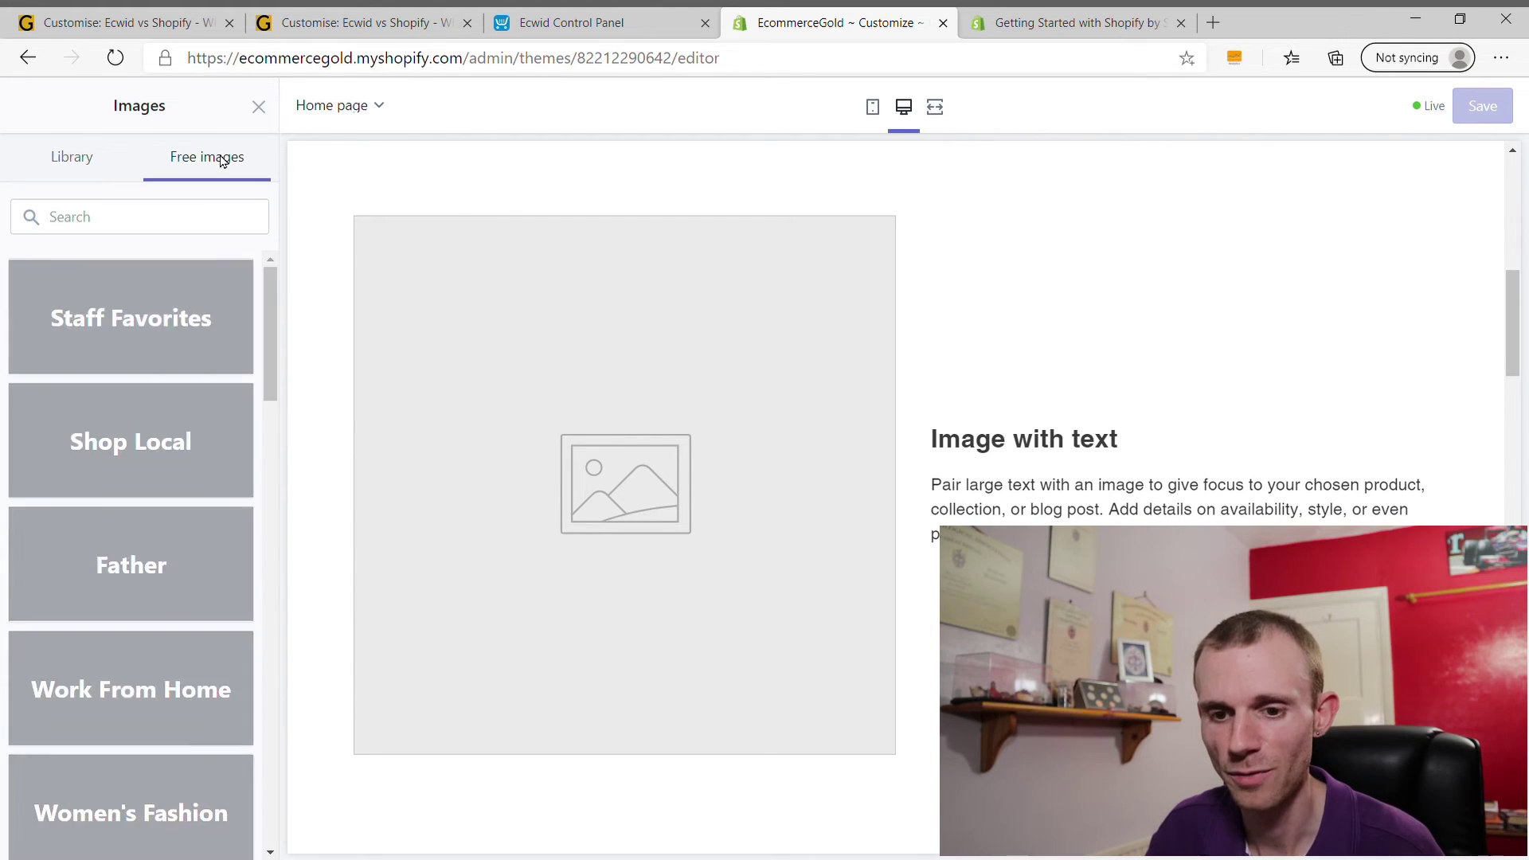
scroll(208, 367, "down", 7)
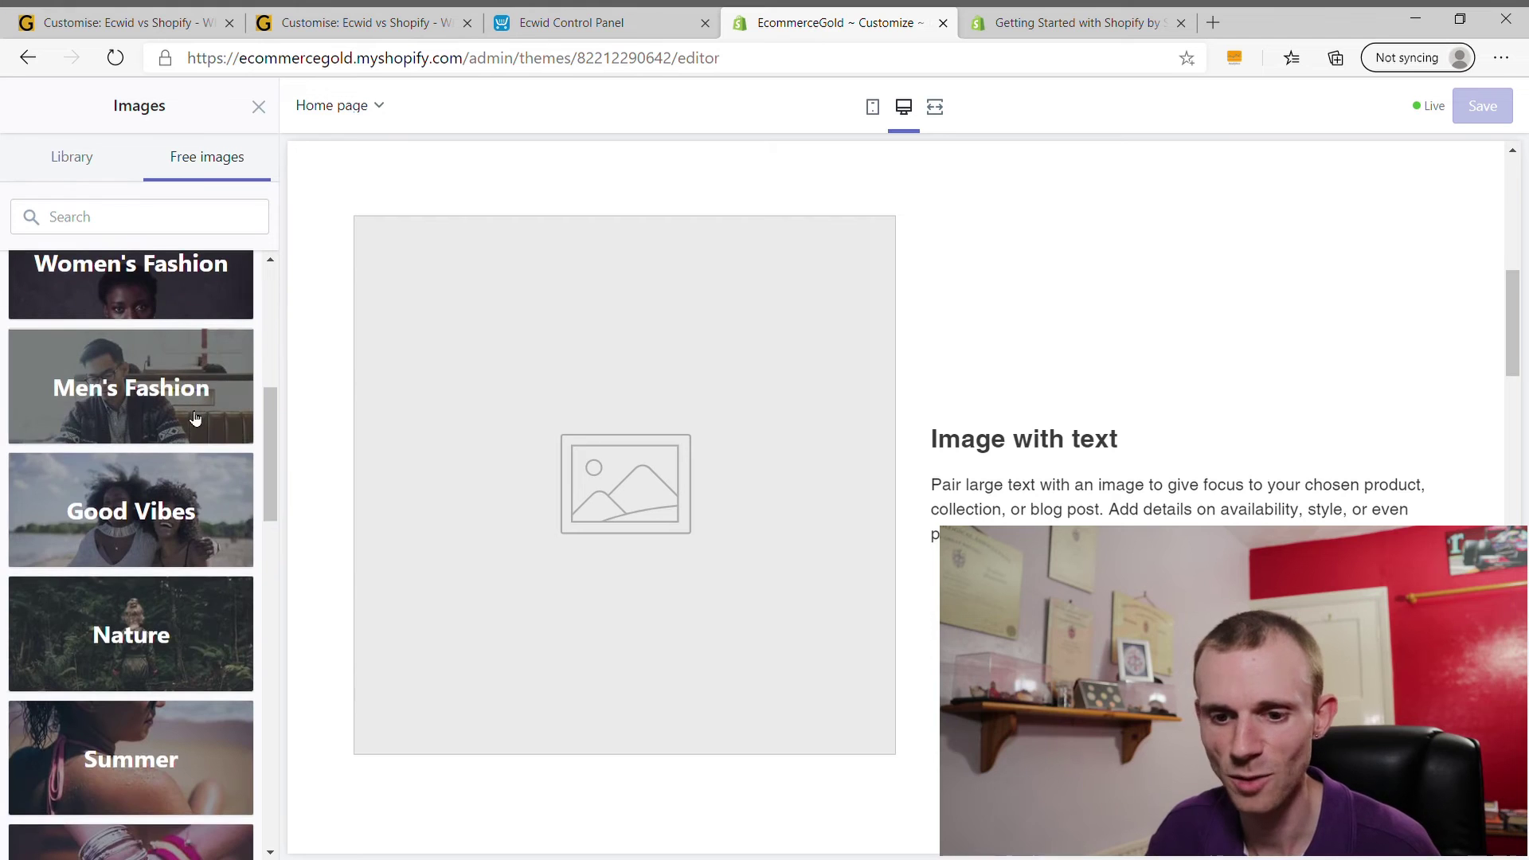
left_click(194, 414)
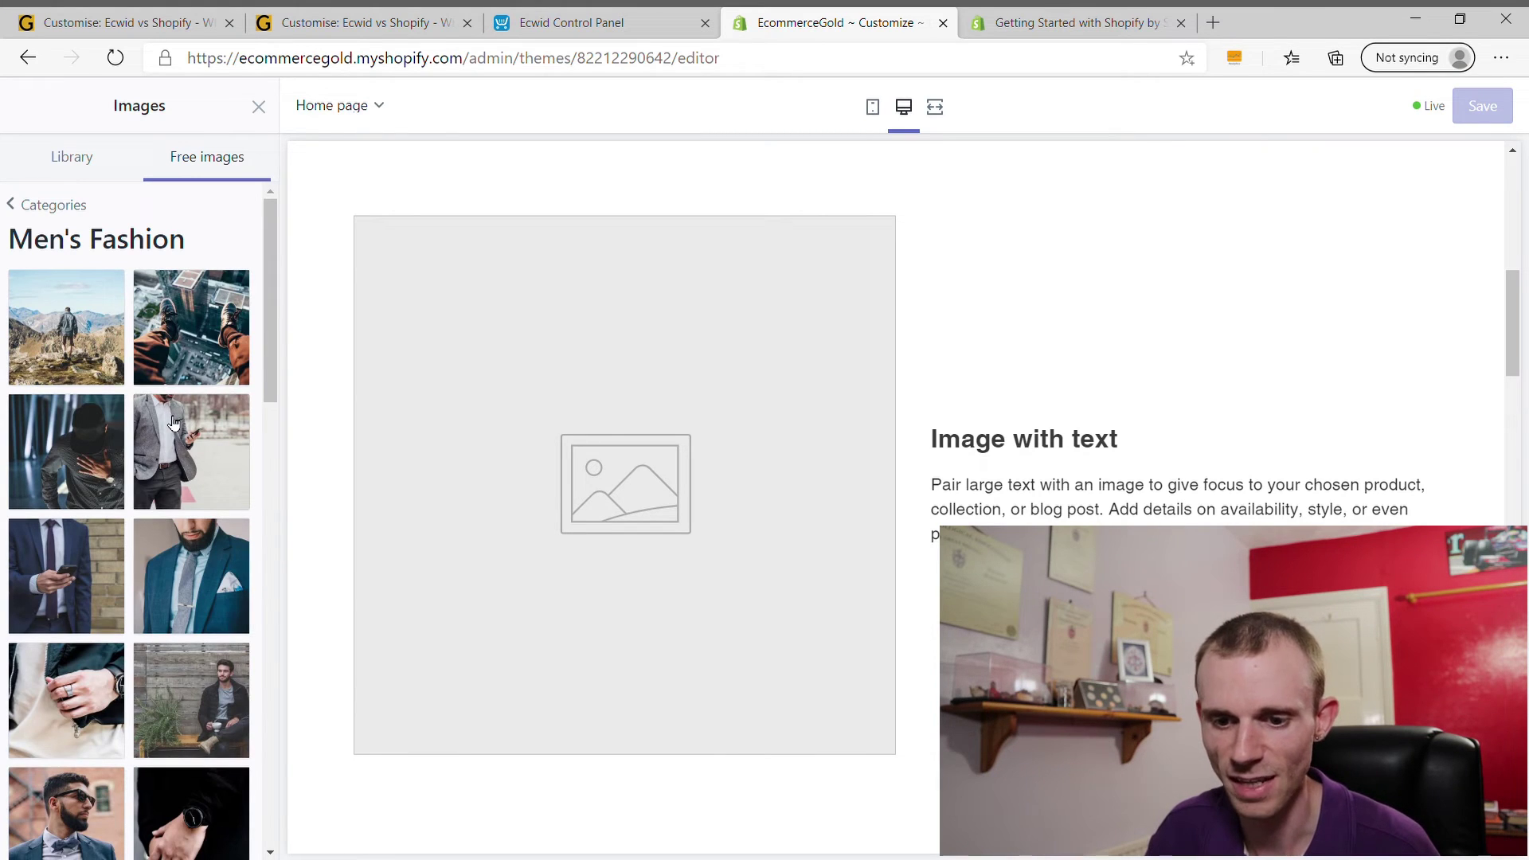
left_click(194, 451)
scroll(1131, 477, "up", 2)
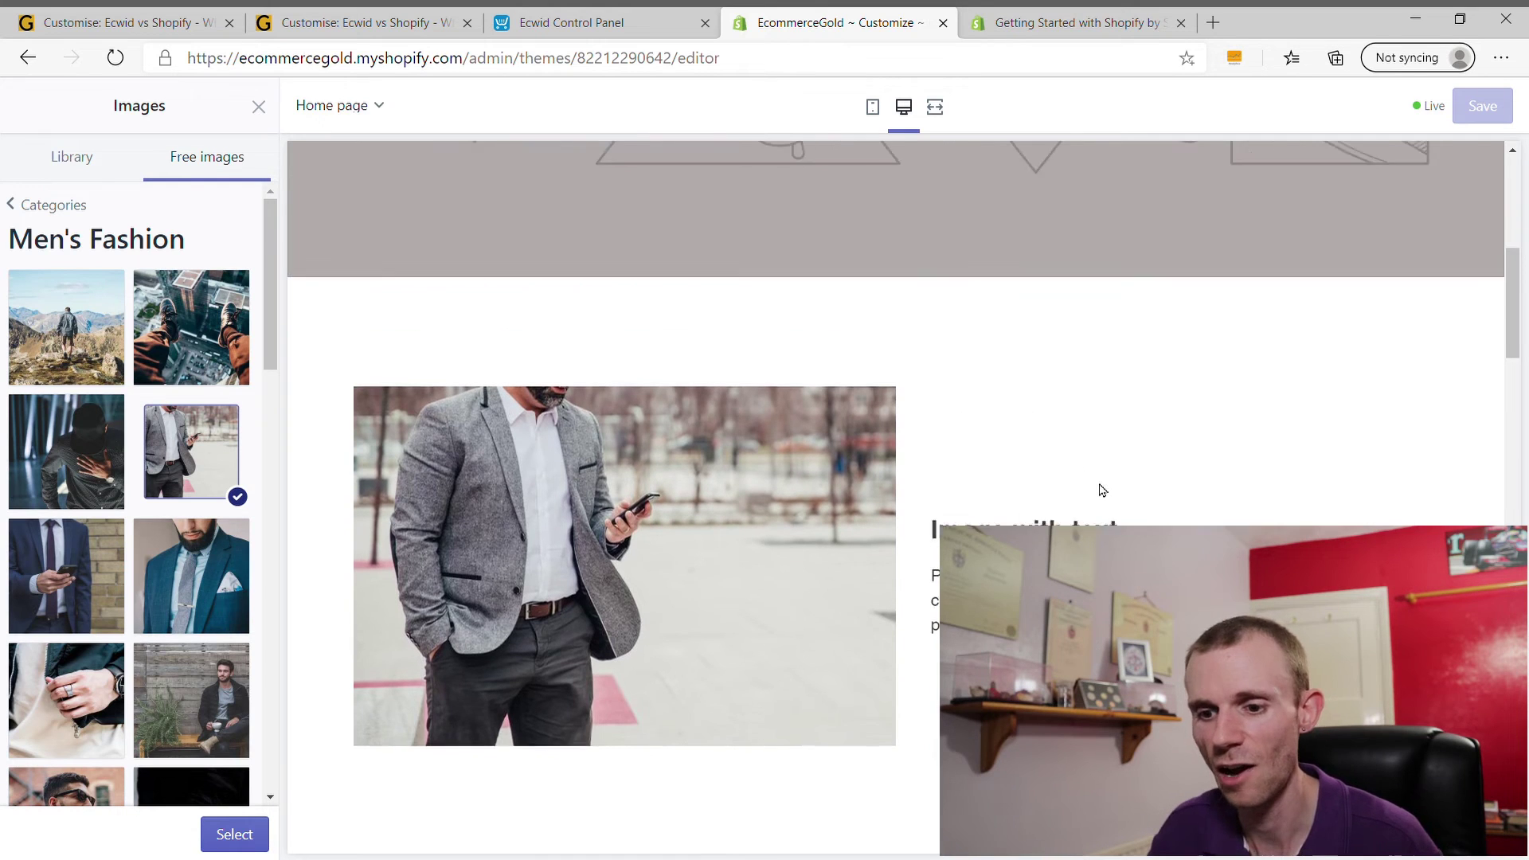
scroll(1102, 490, "up", 1)
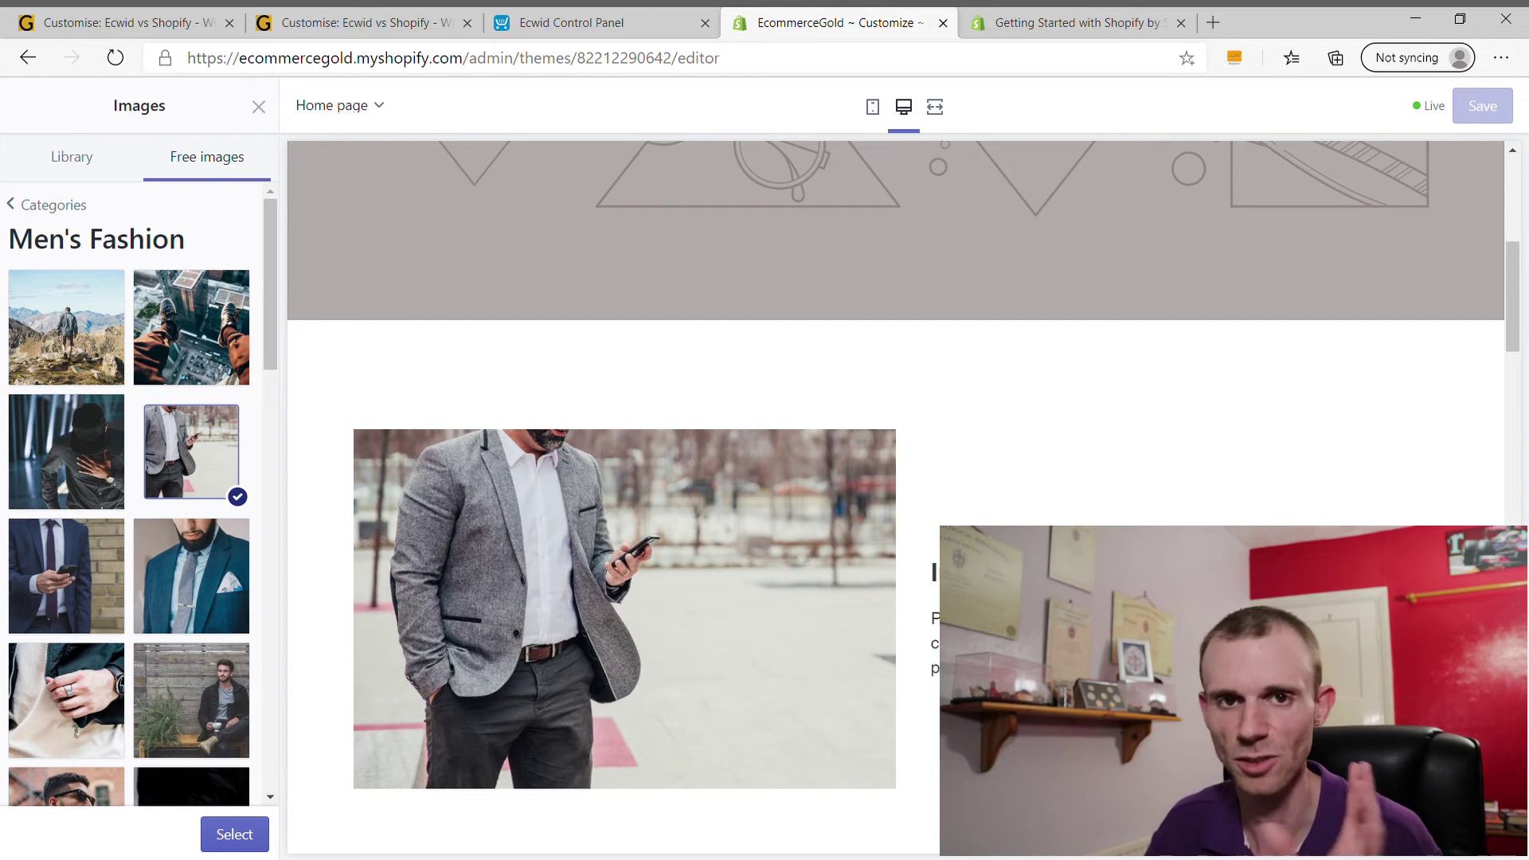
left_click(234, 834)
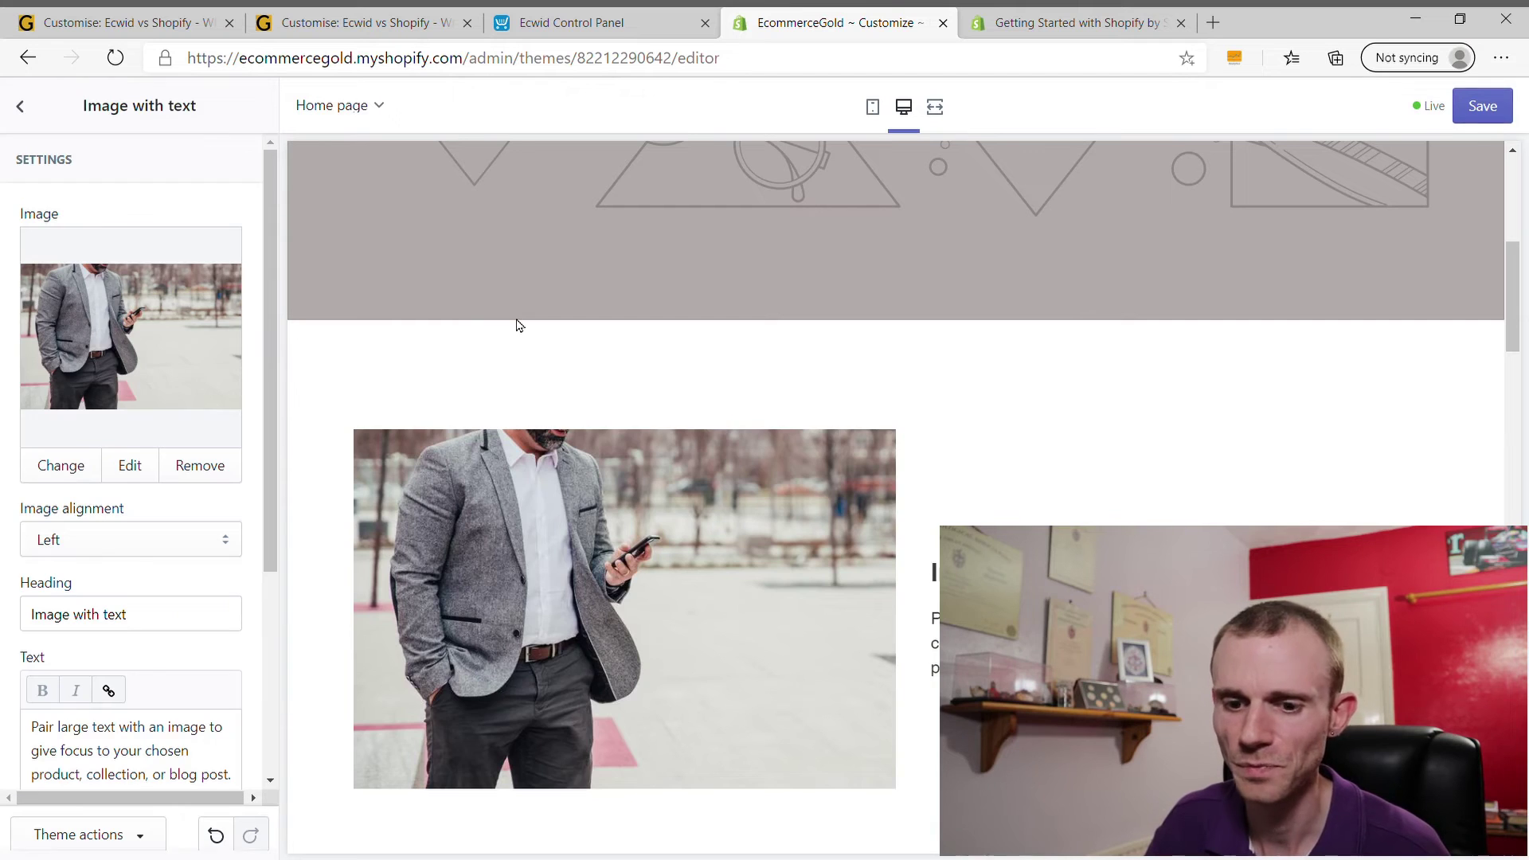
scroll(876, 430, "up", 5)
scroll(1072, 460, "up", 2)
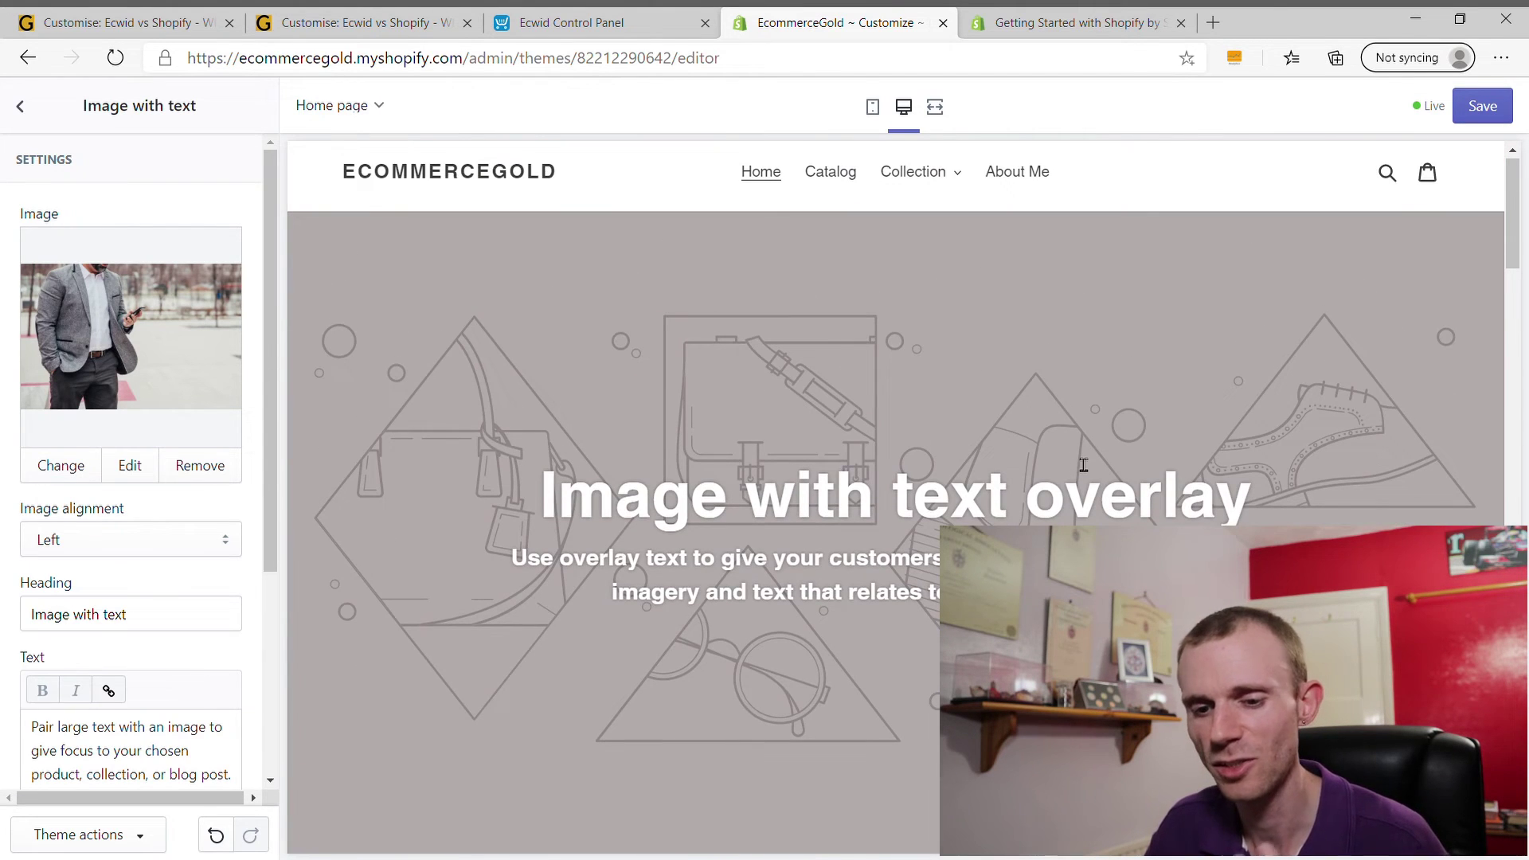
left_click(35, 123)
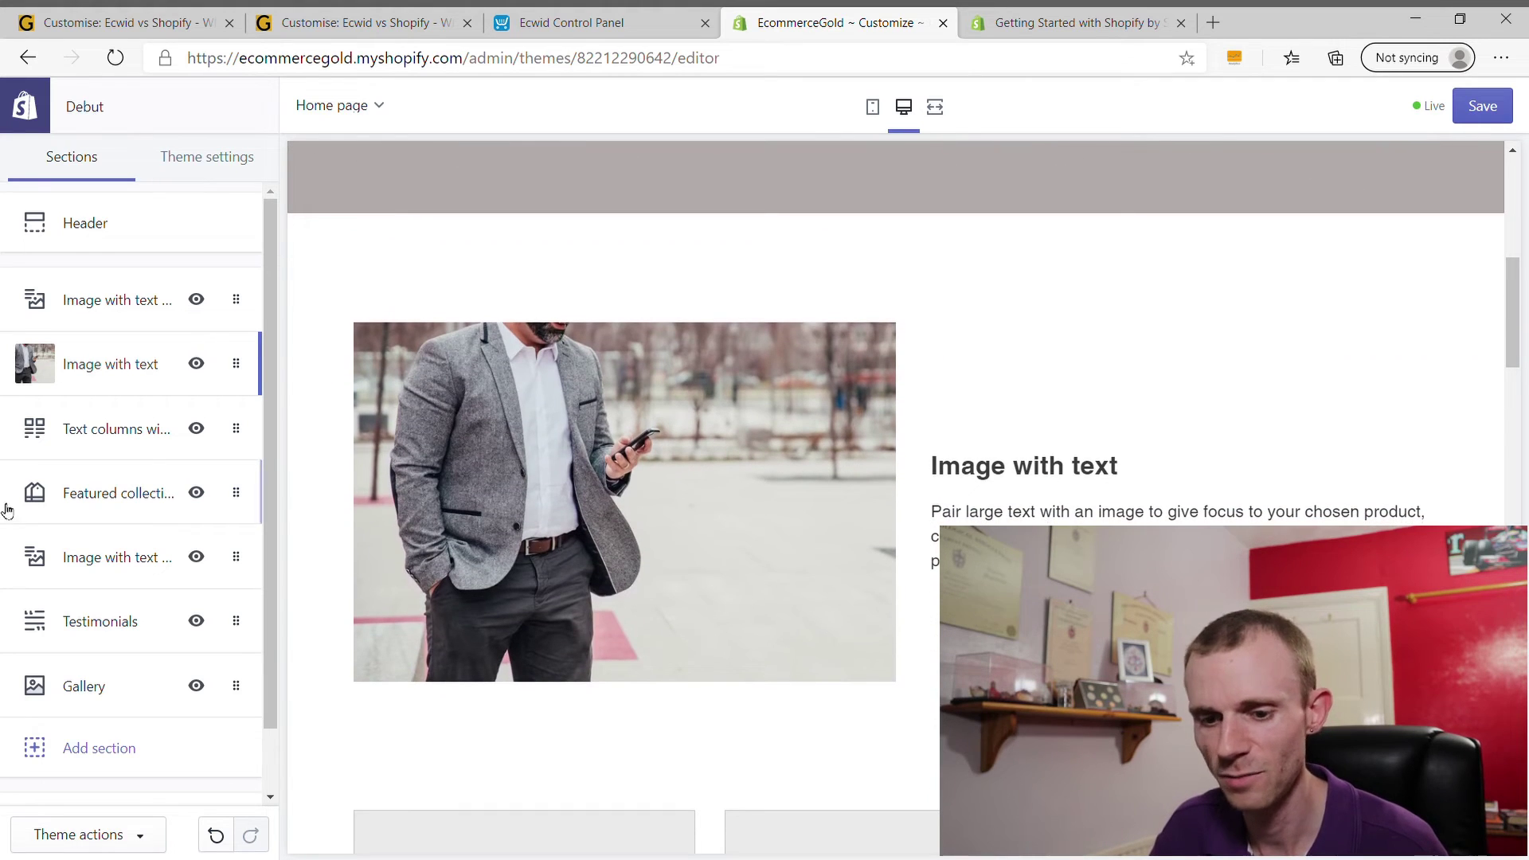
- Preview the full home page and the About Me page in the theme editor, and return to the home page
scroll(170, 546, "down", 1)
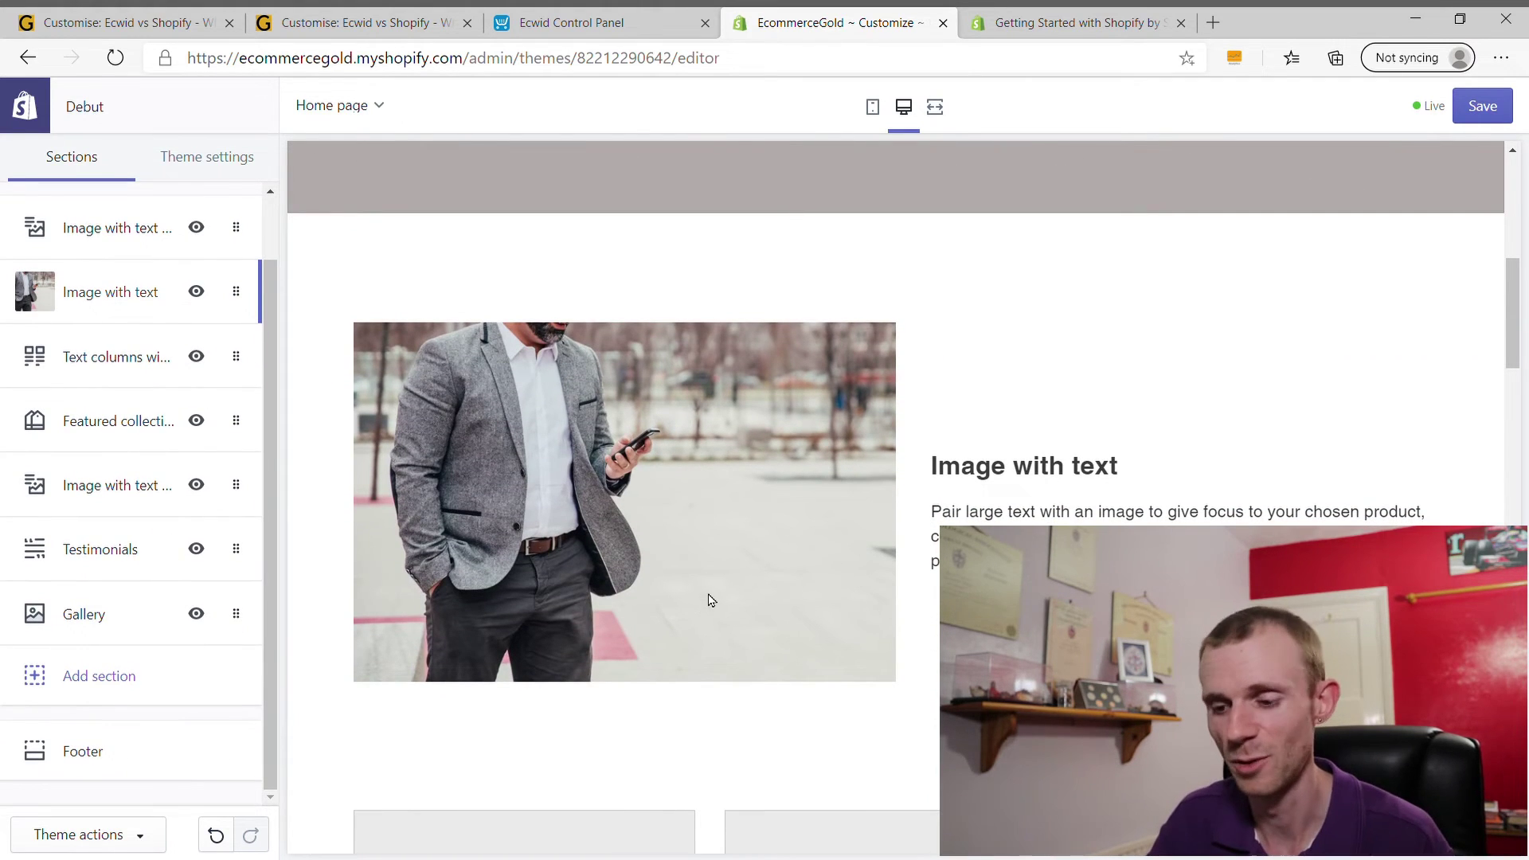
scroll(724, 591, "down", 10)
scroll(724, 591, "up", 15)
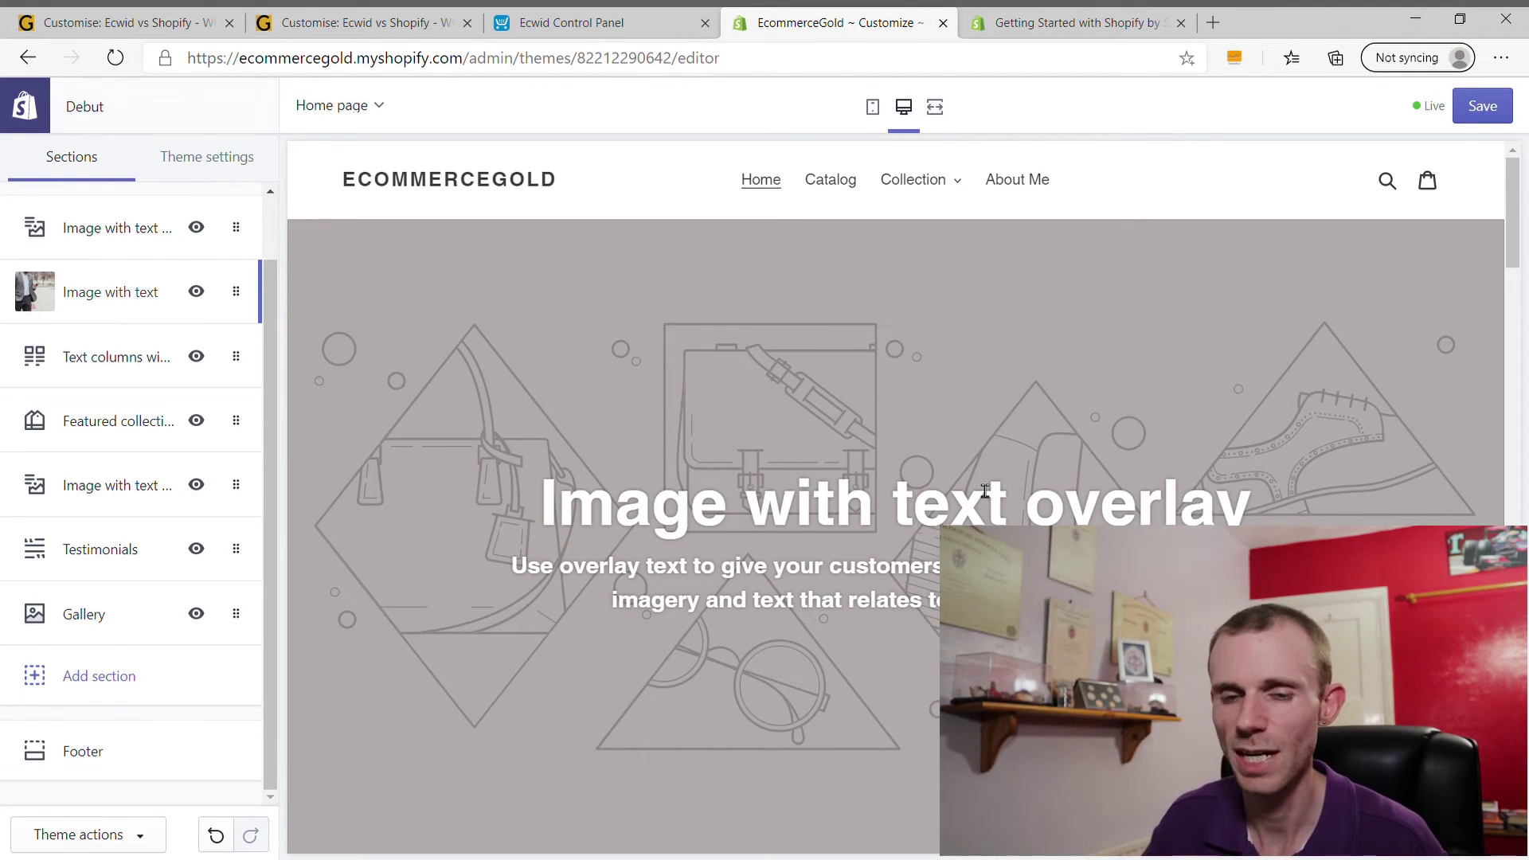
left_click(1018, 183)
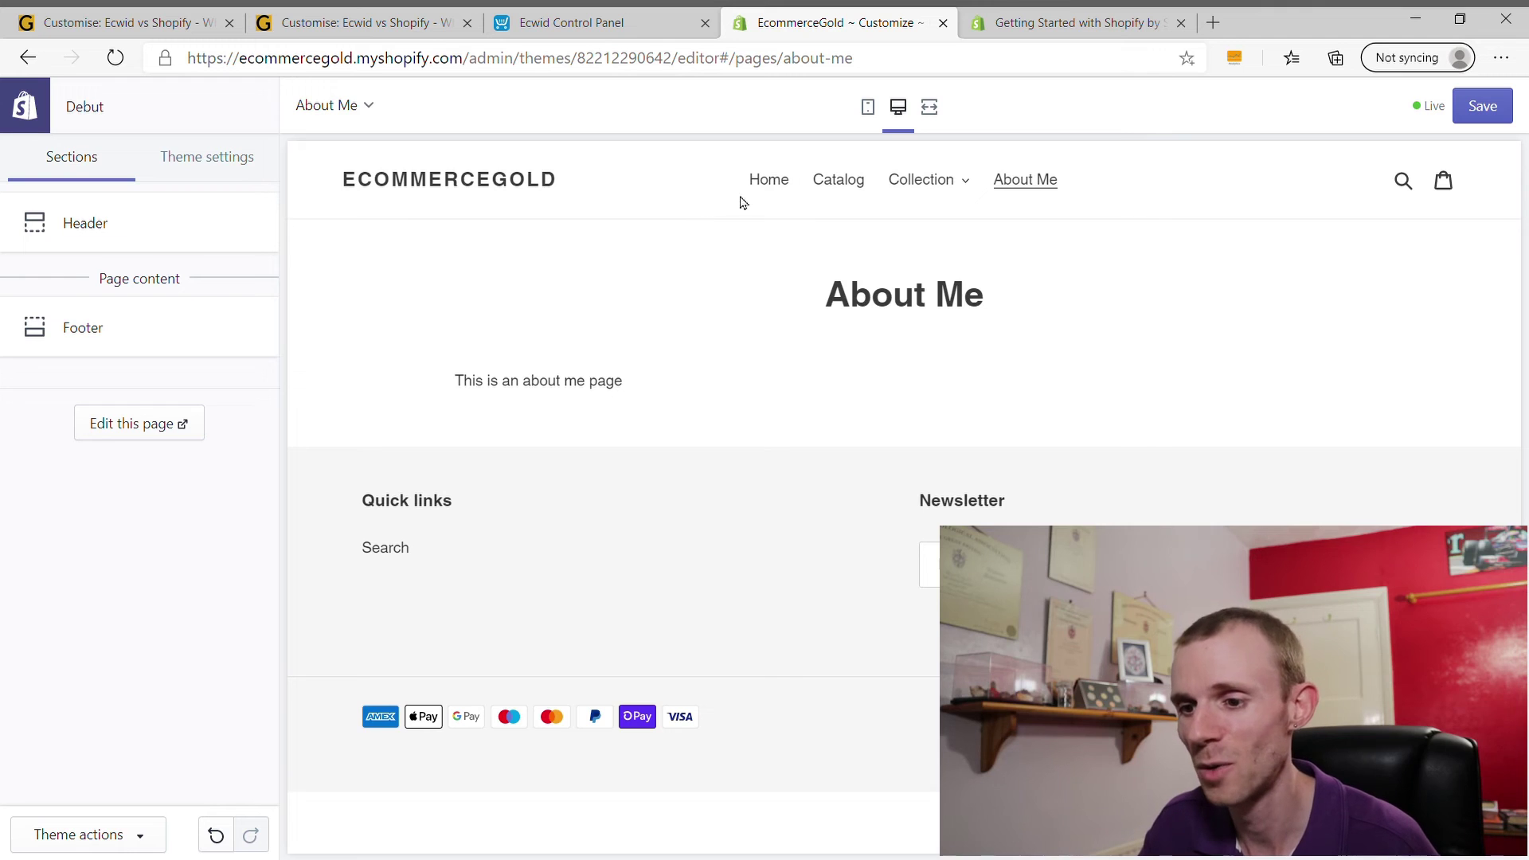
left_click(779, 180)
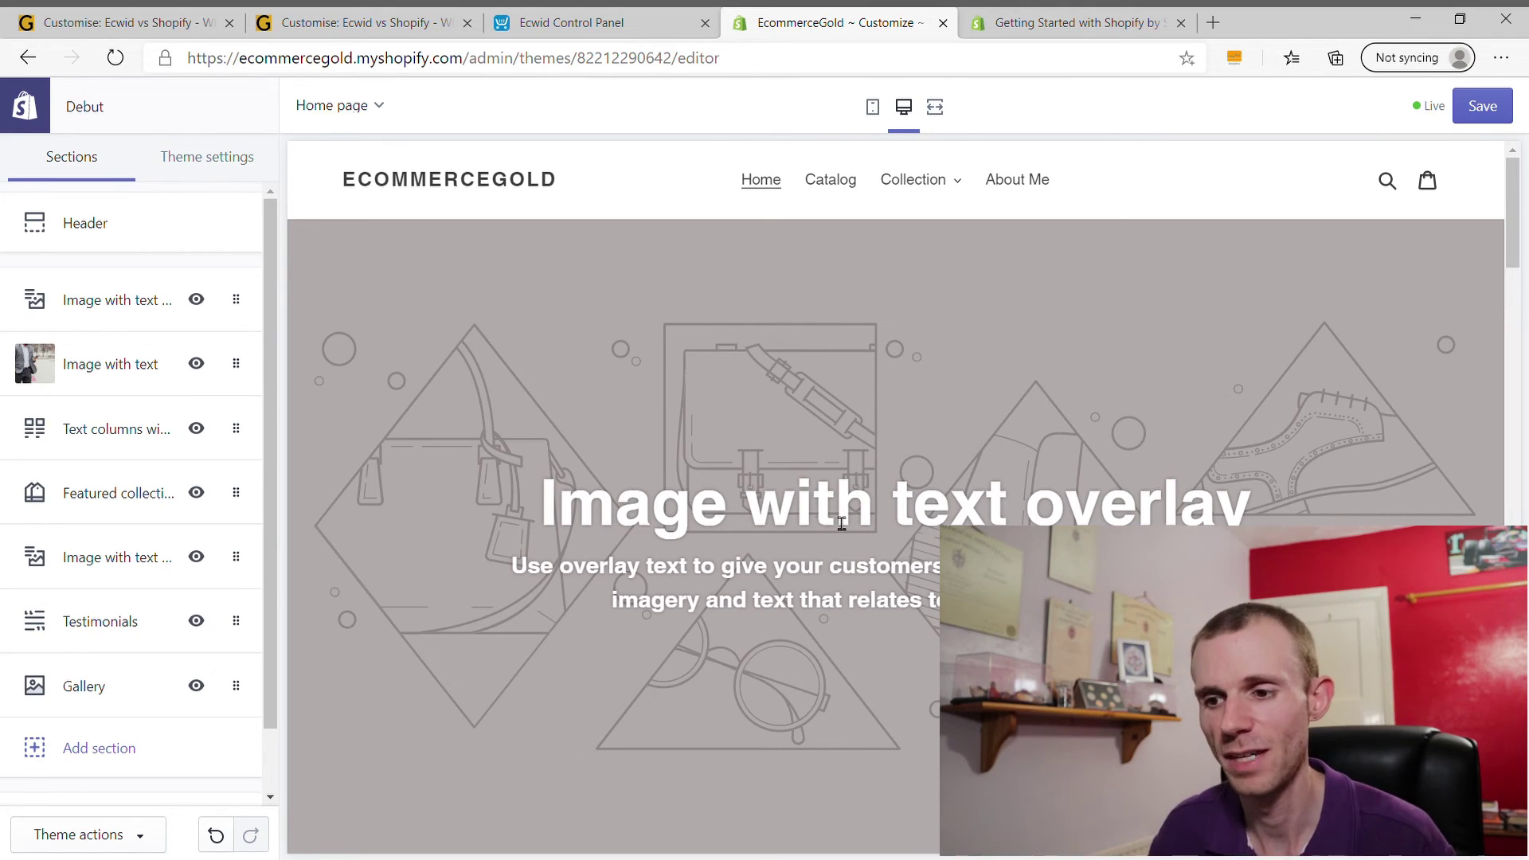
- Save the Debut theme customization and leave the theme editor for the Themes page
scroll(798, 510, "down", 4)
scroll(799, 518, "up", 4)
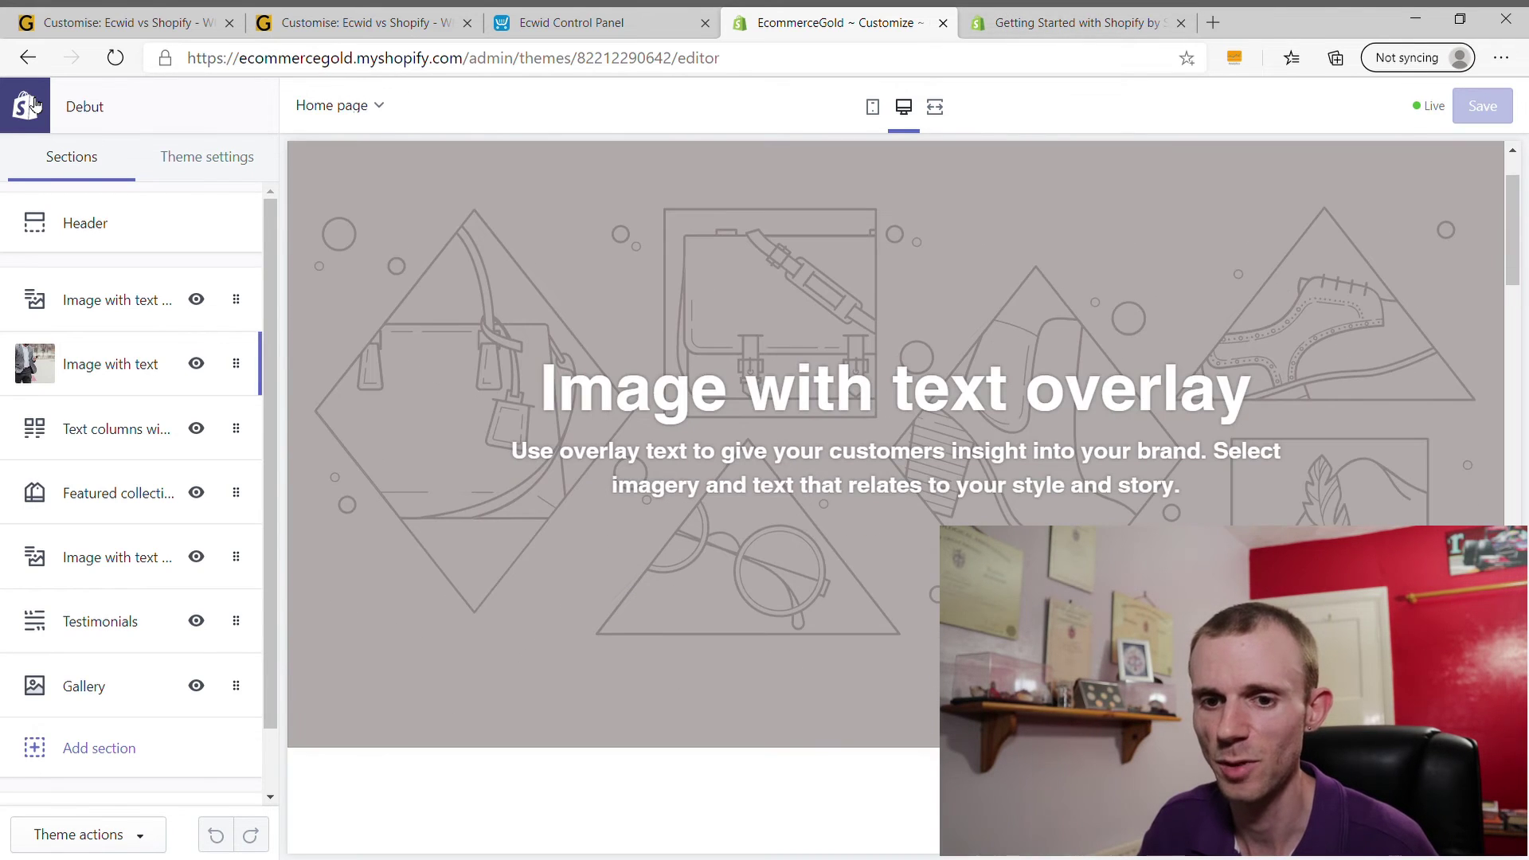
left_click(34, 103)
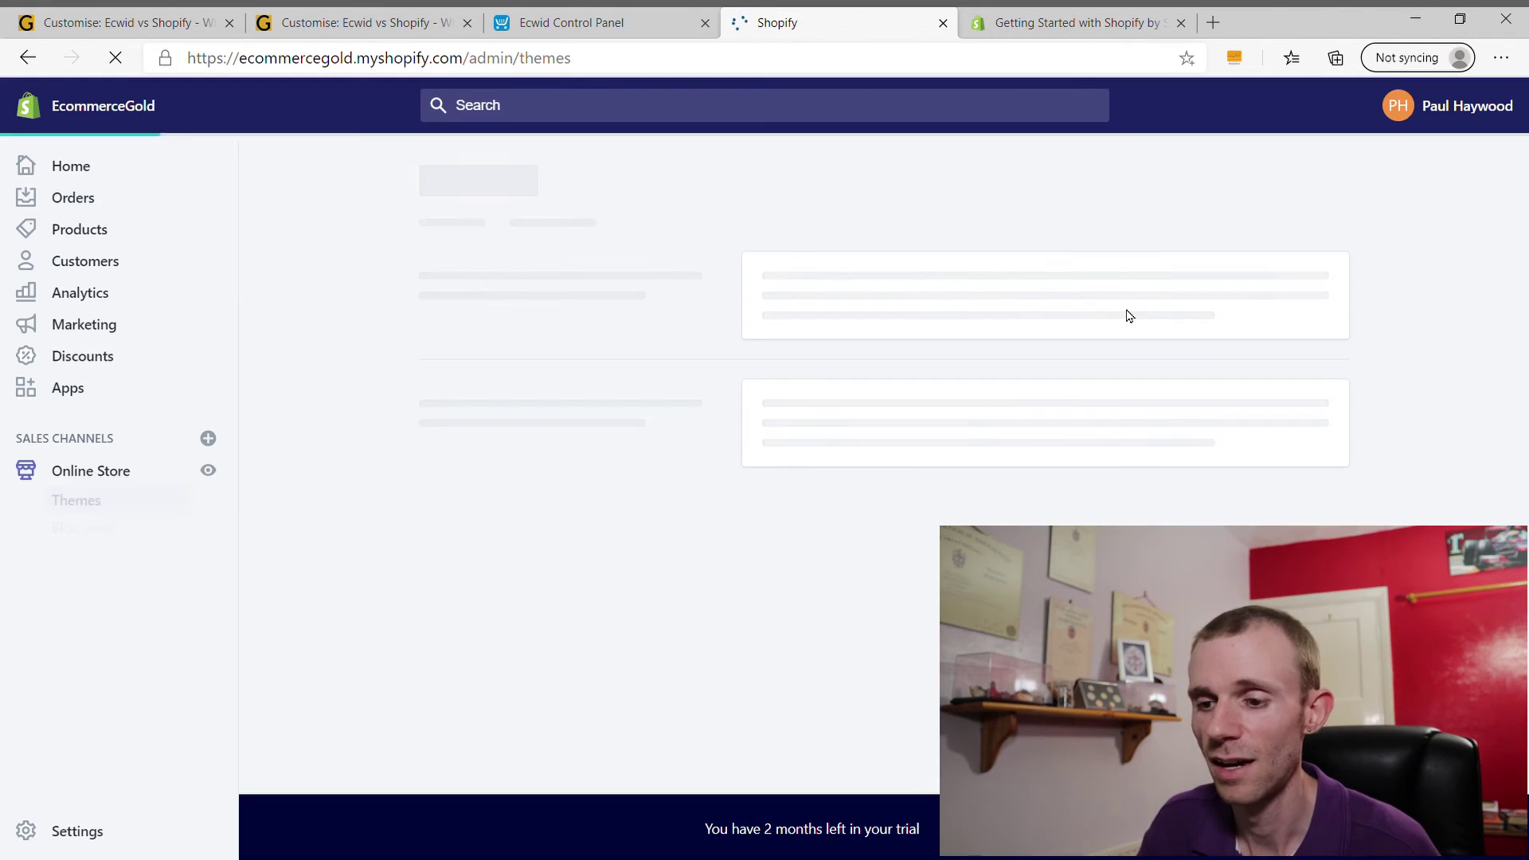
- Browse Shopify's free themes from the theme library and close the theme list
scroll(595, 464, "down", 5)
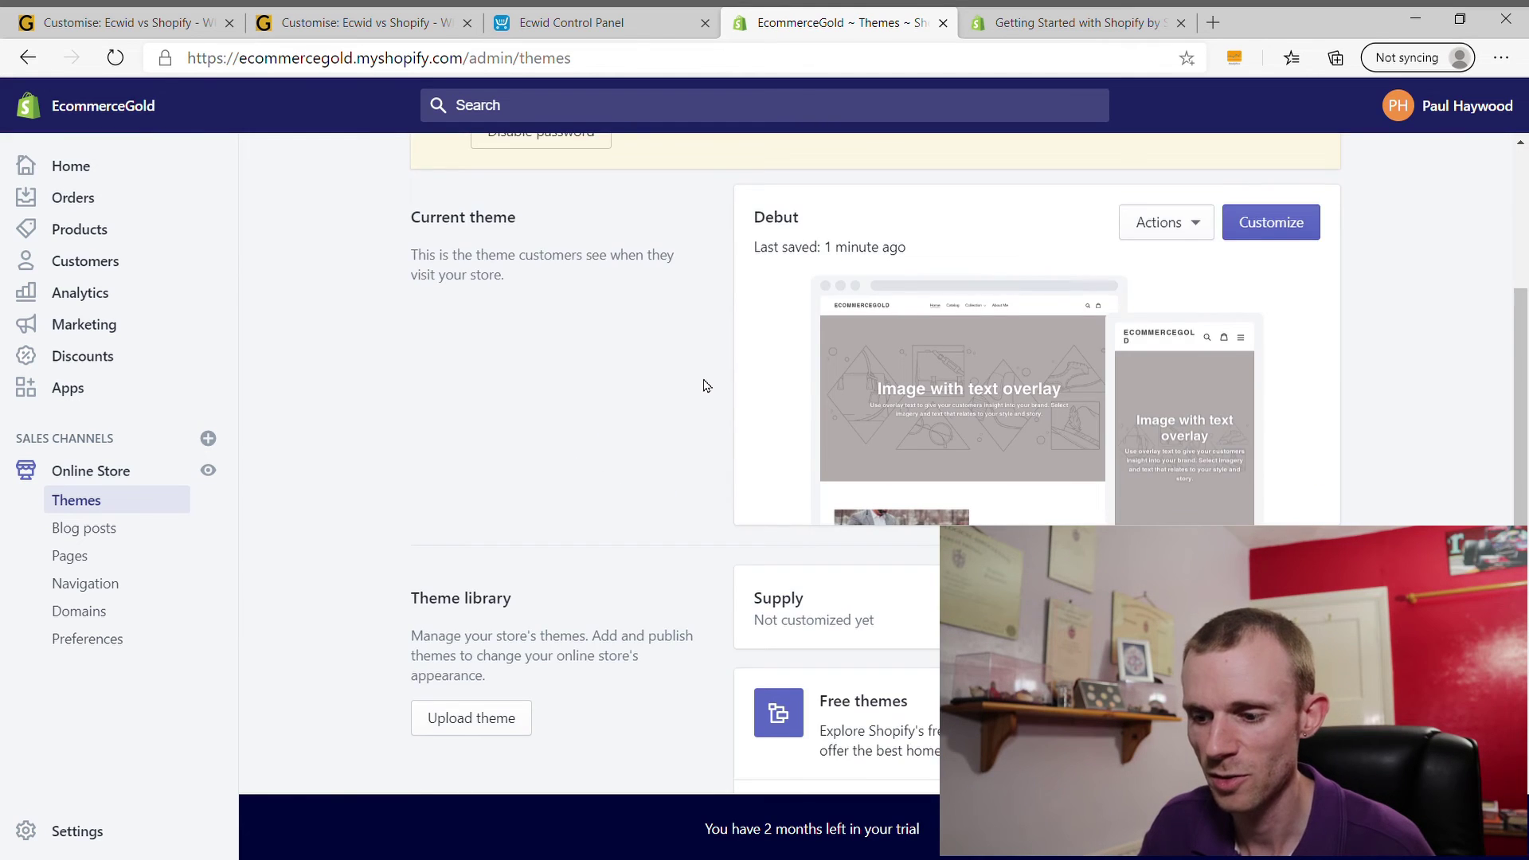
left_click(863, 503)
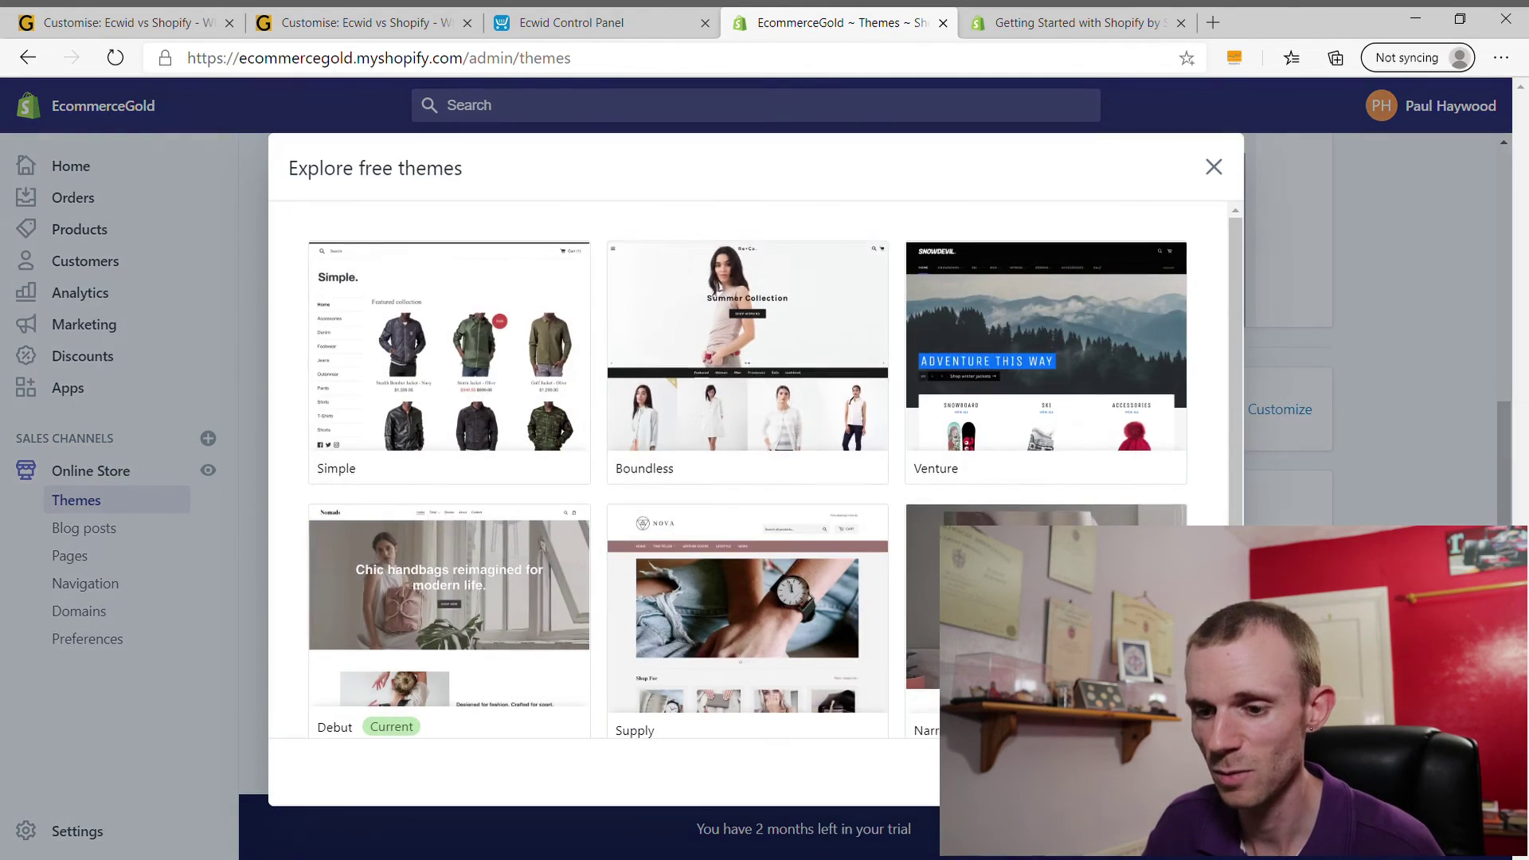
scroll(704, 454, "down", 4)
left_click(1214, 166)
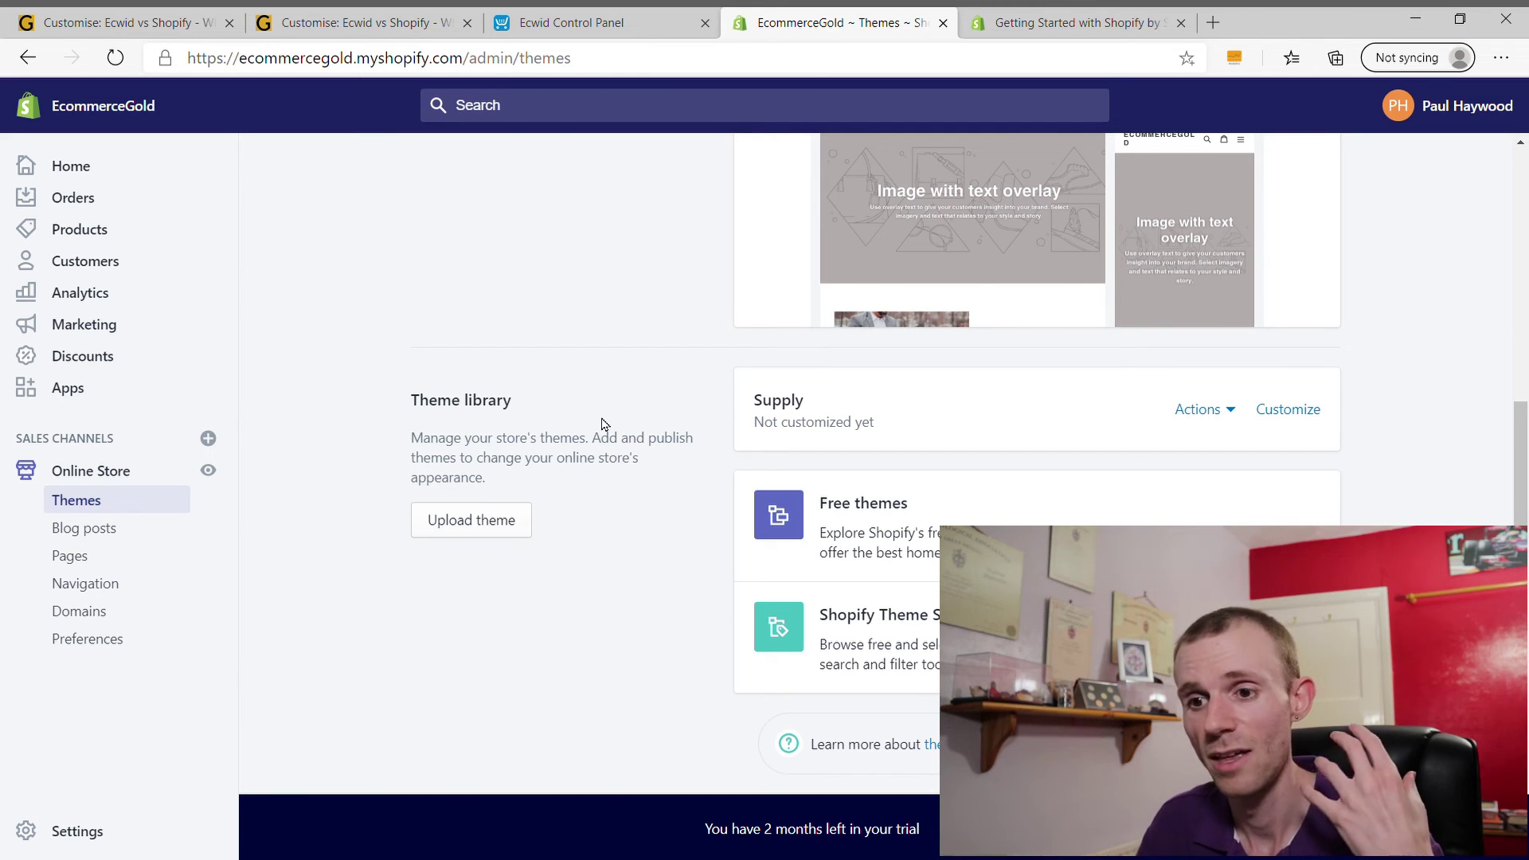
scroll(595, 422, "up", 5)
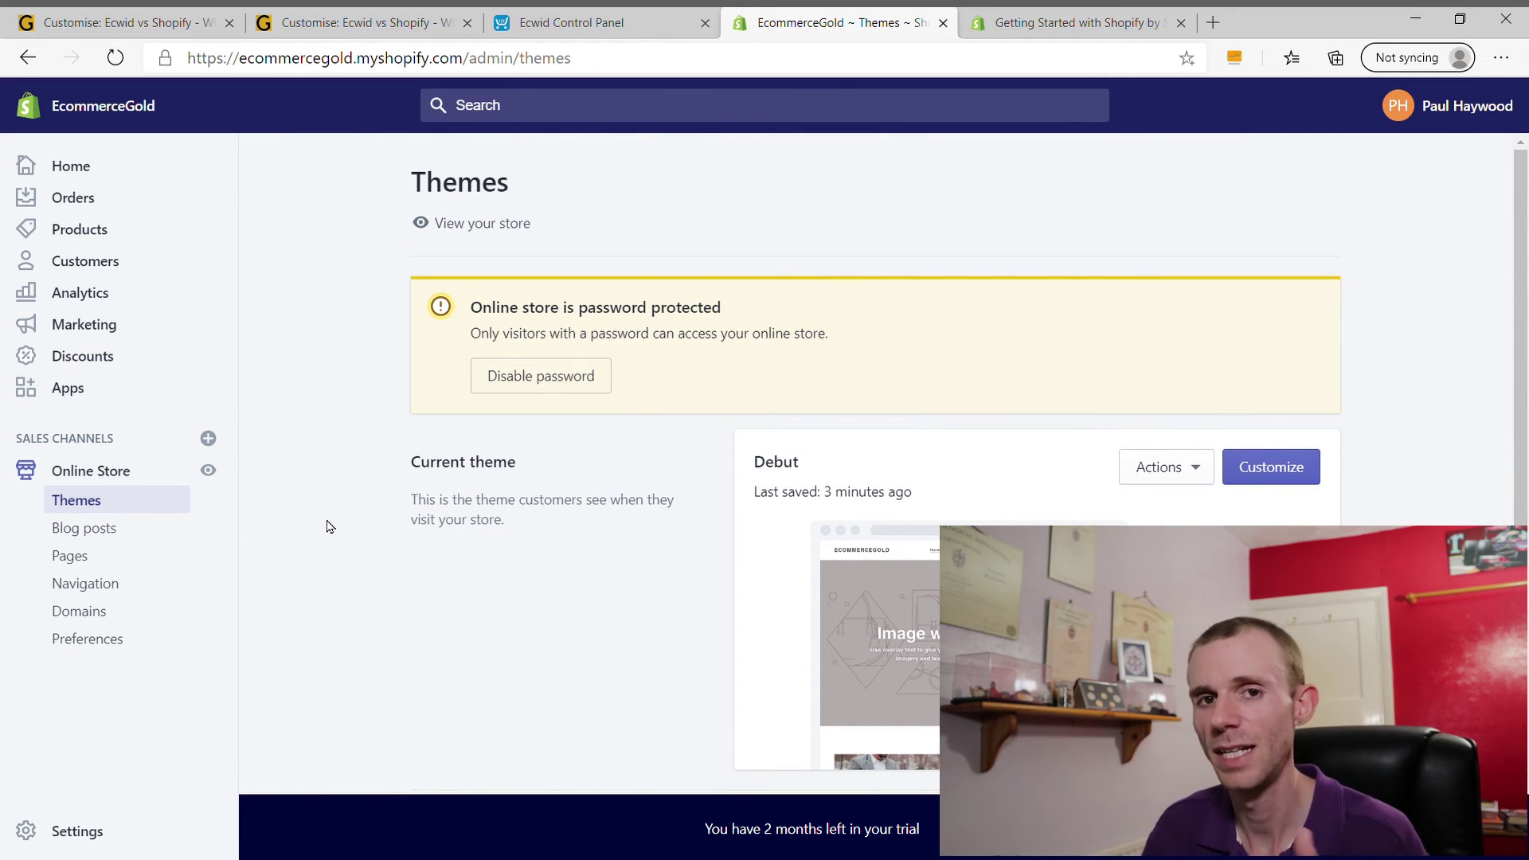
- Switch to the Ecwid control panel and review the help articles, video and support contact options for store design
left_click(558, 23)
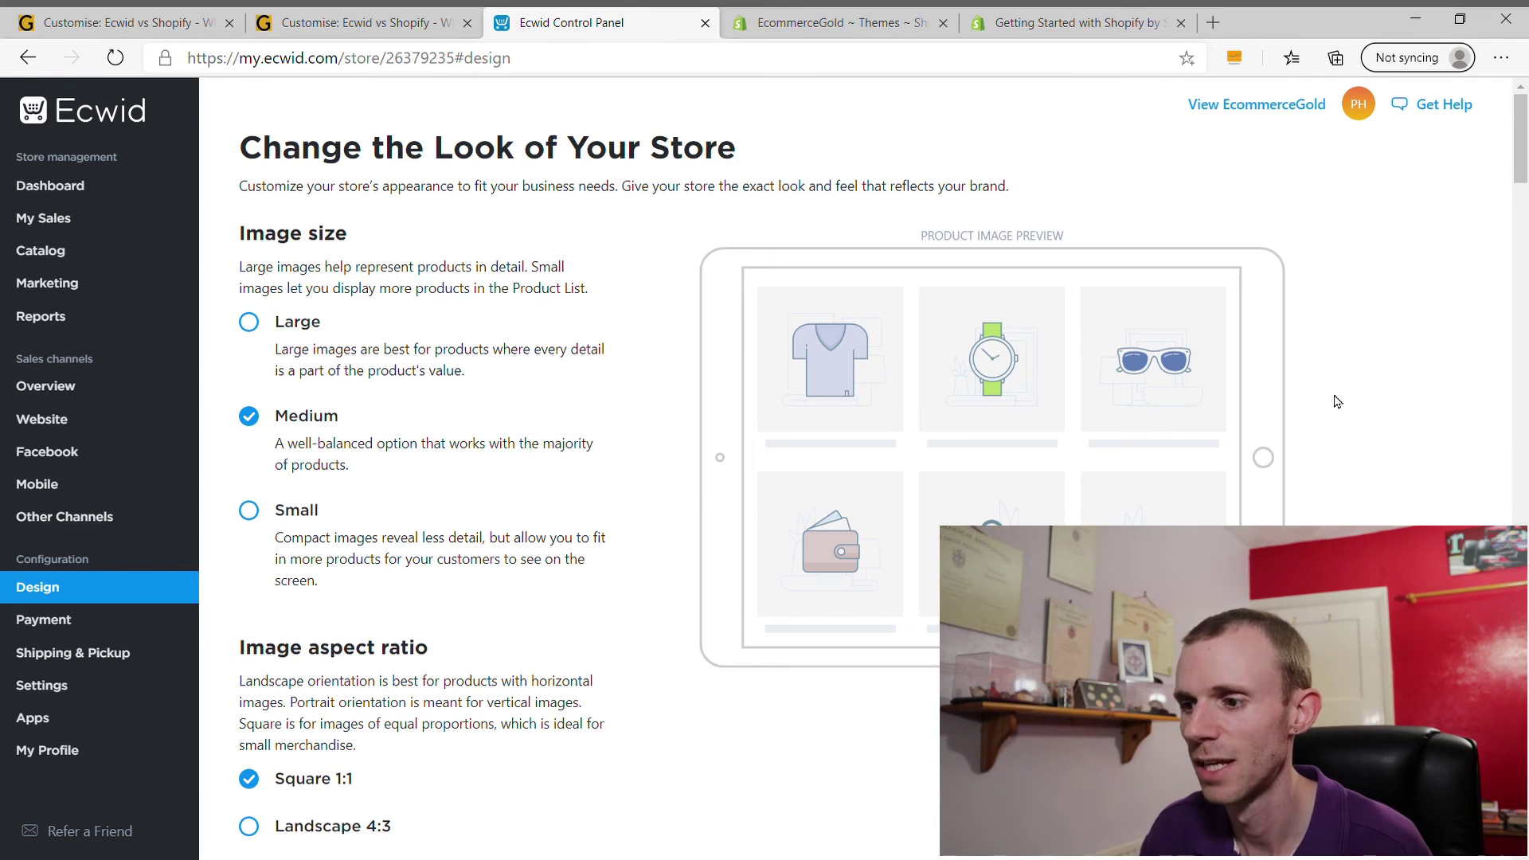
left_click(1441, 112)
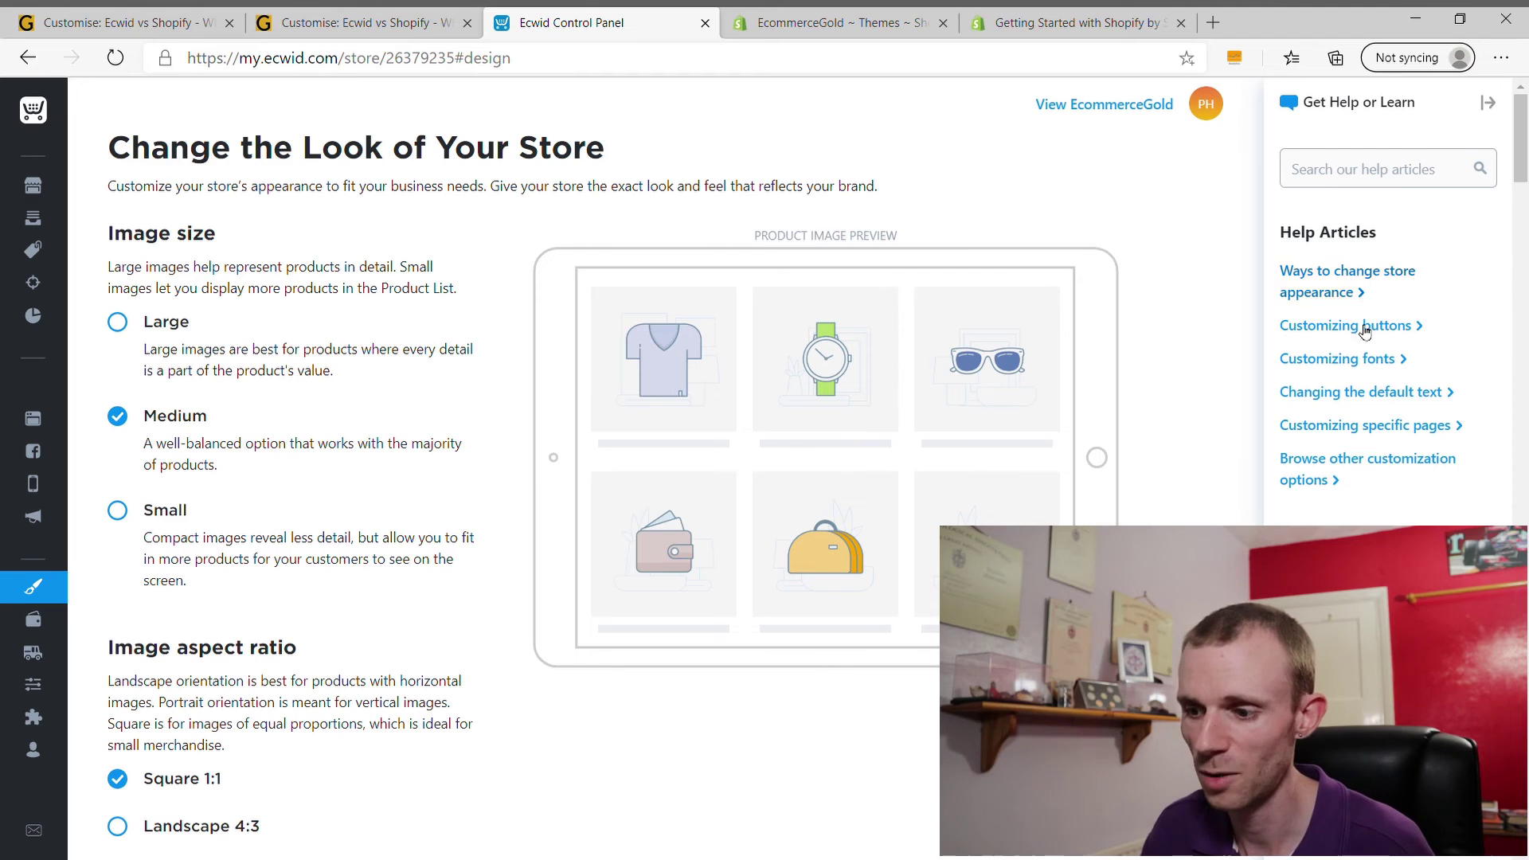
scroll(1352, 444, "down", 5)
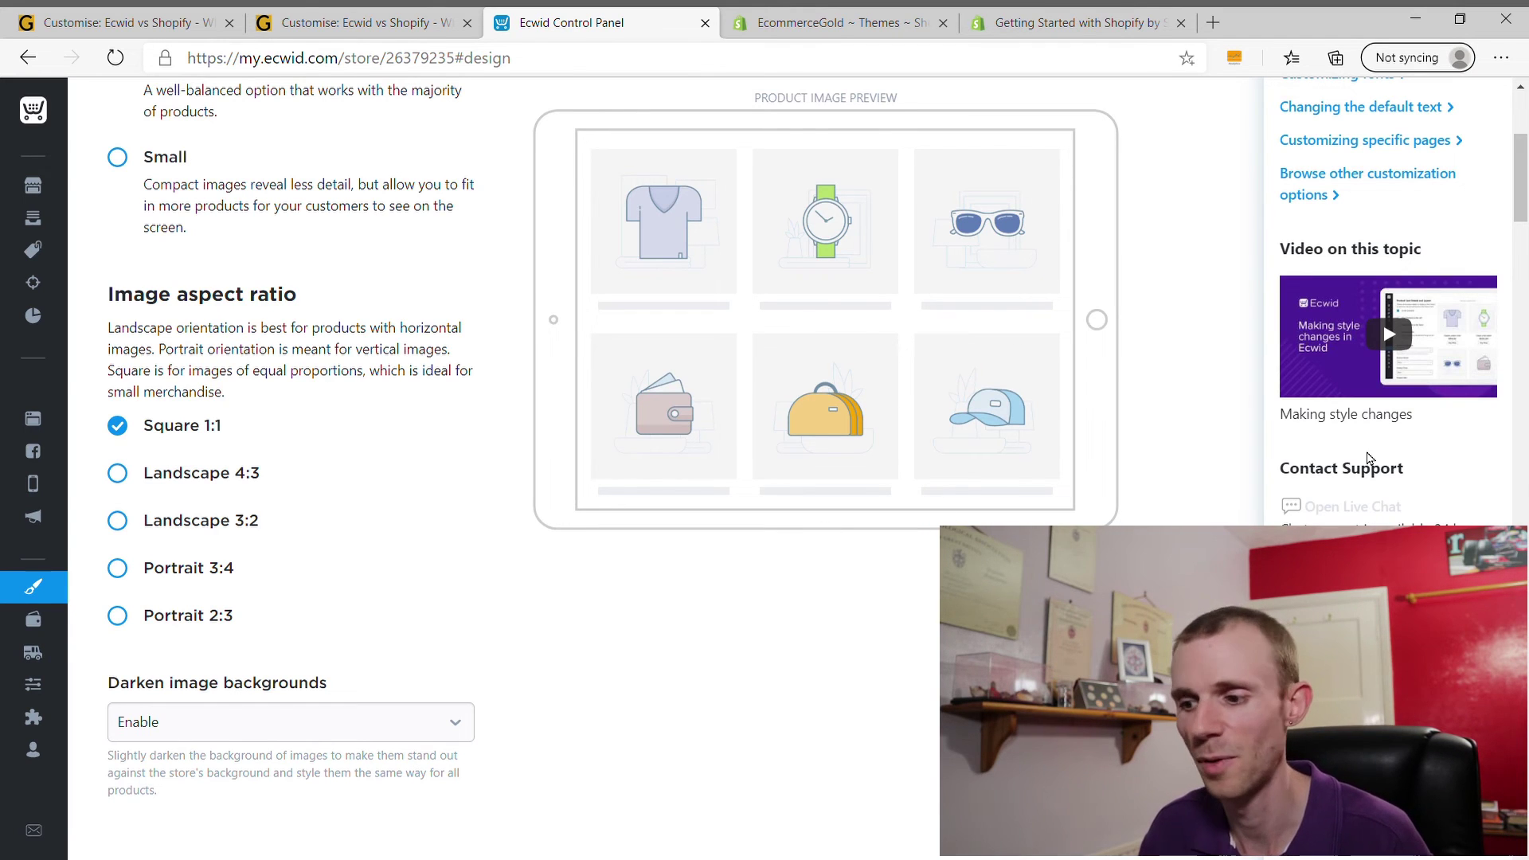
scroll(1365, 459, "down", 1)
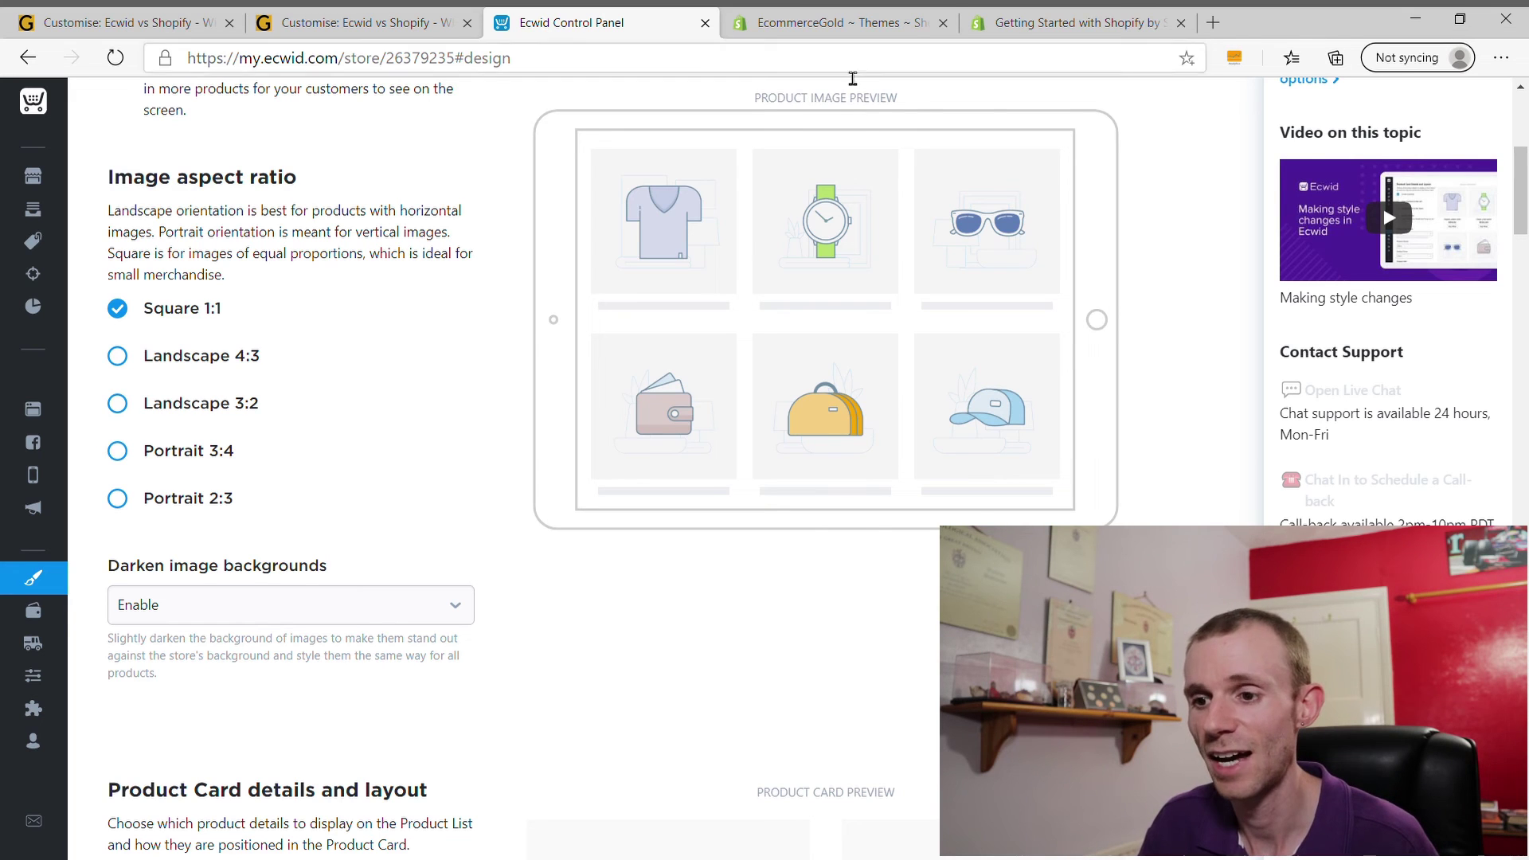
- Switch to the Shopify admin, open the Shopify Help Center and go to its Contact Shopify support page
left_click(822, 17)
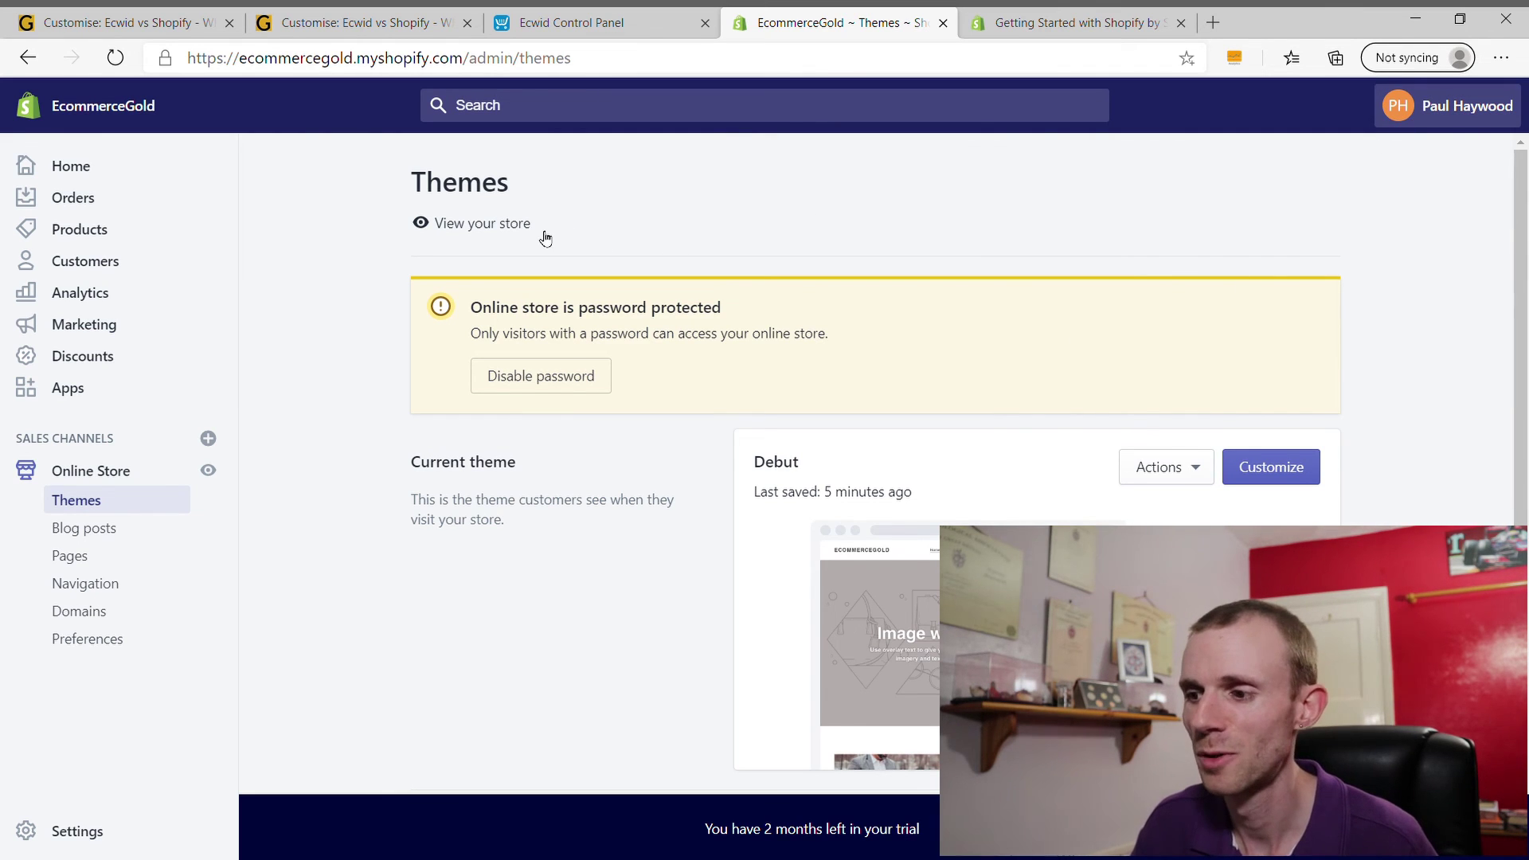
left_click(1458, 97)
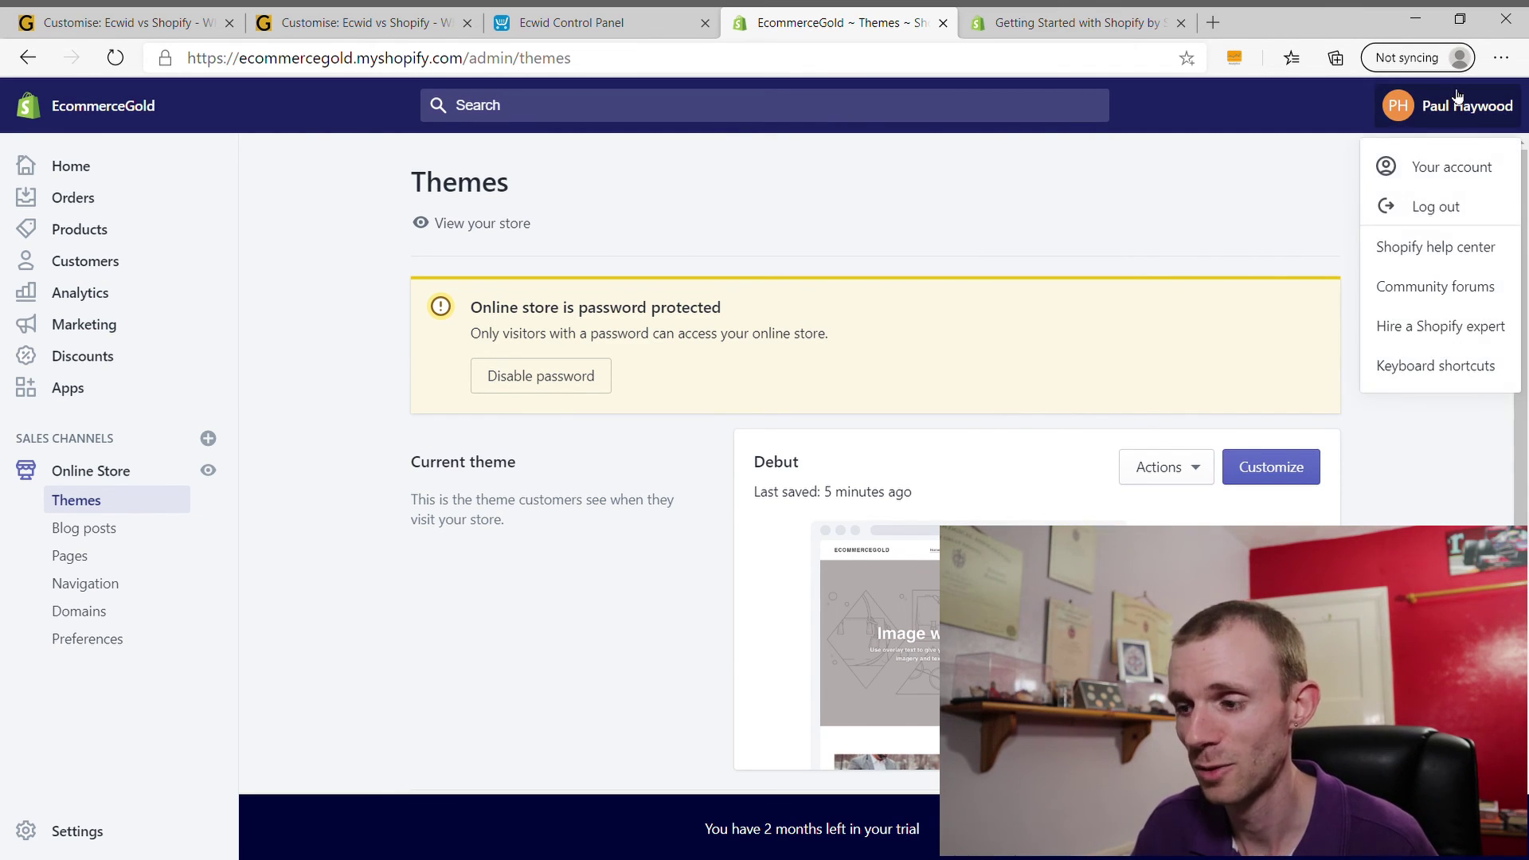
left_click(1436, 247)
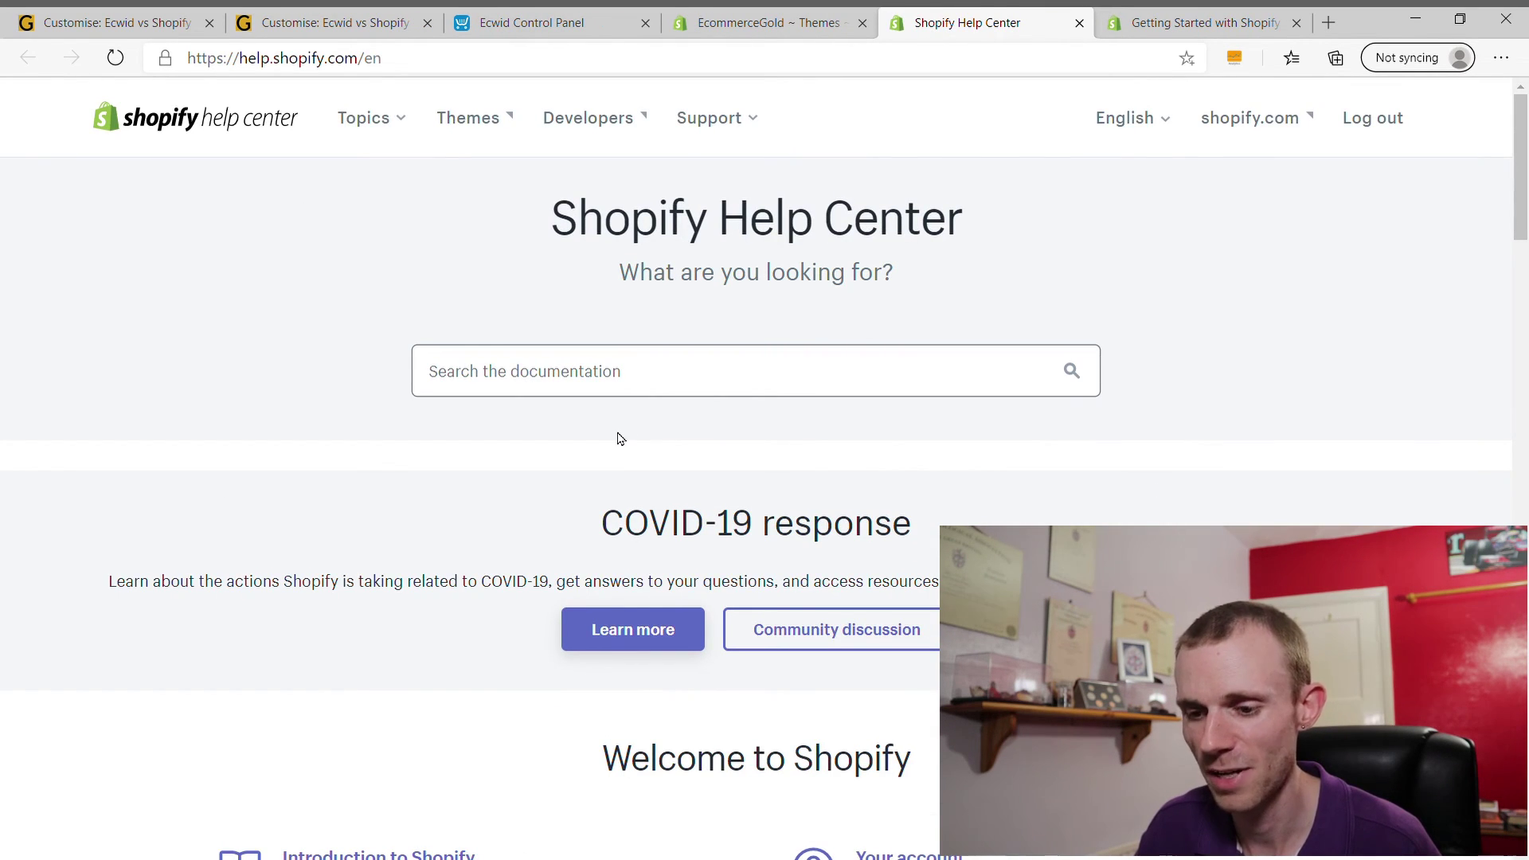
scroll(632, 423, "down", 10)
scroll(629, 409, "down", 20)
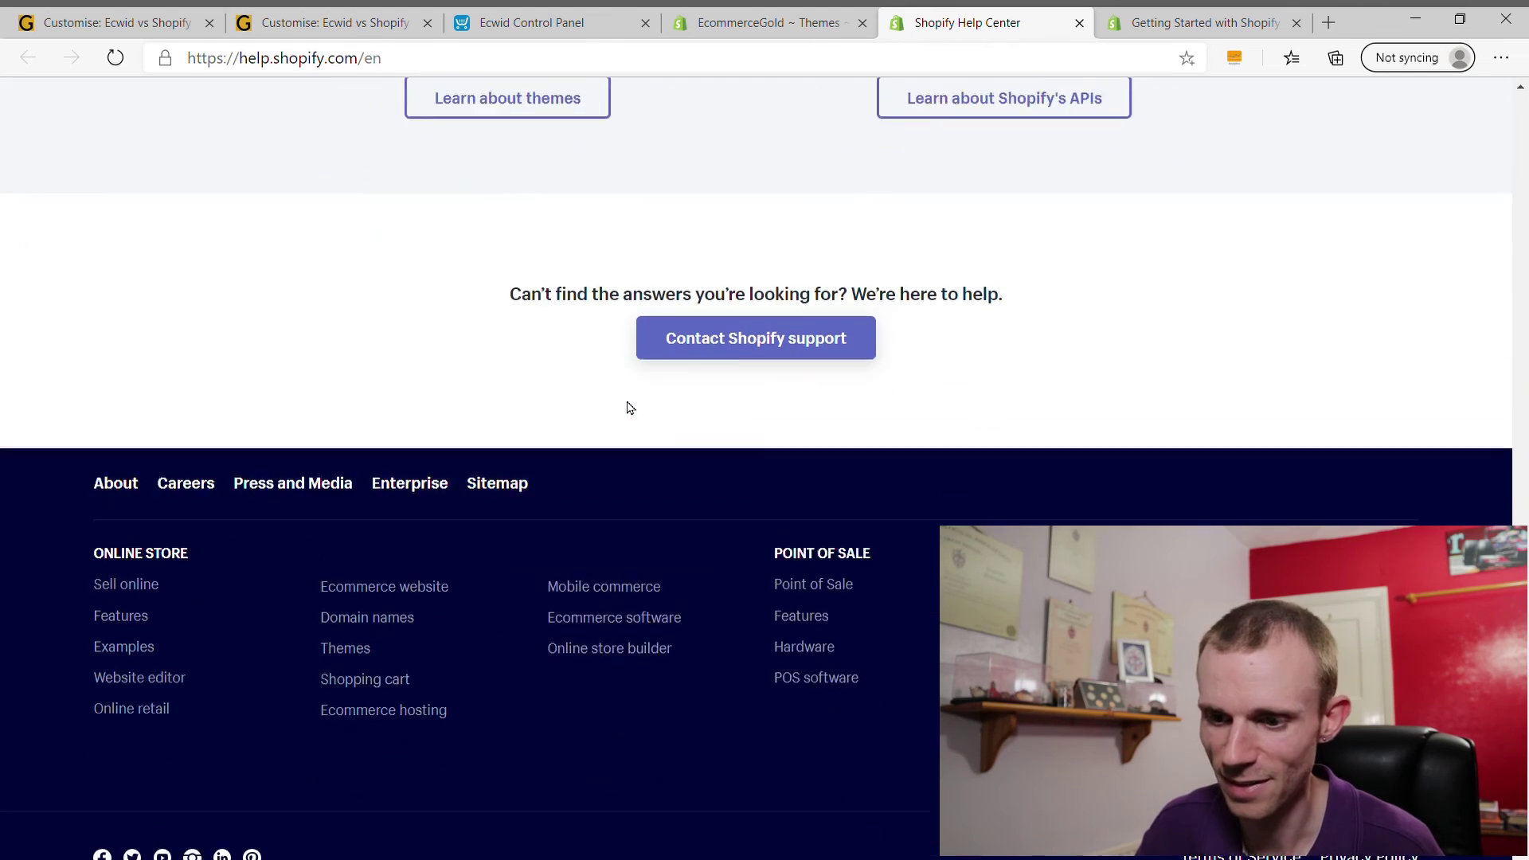
left_click(771, 305)
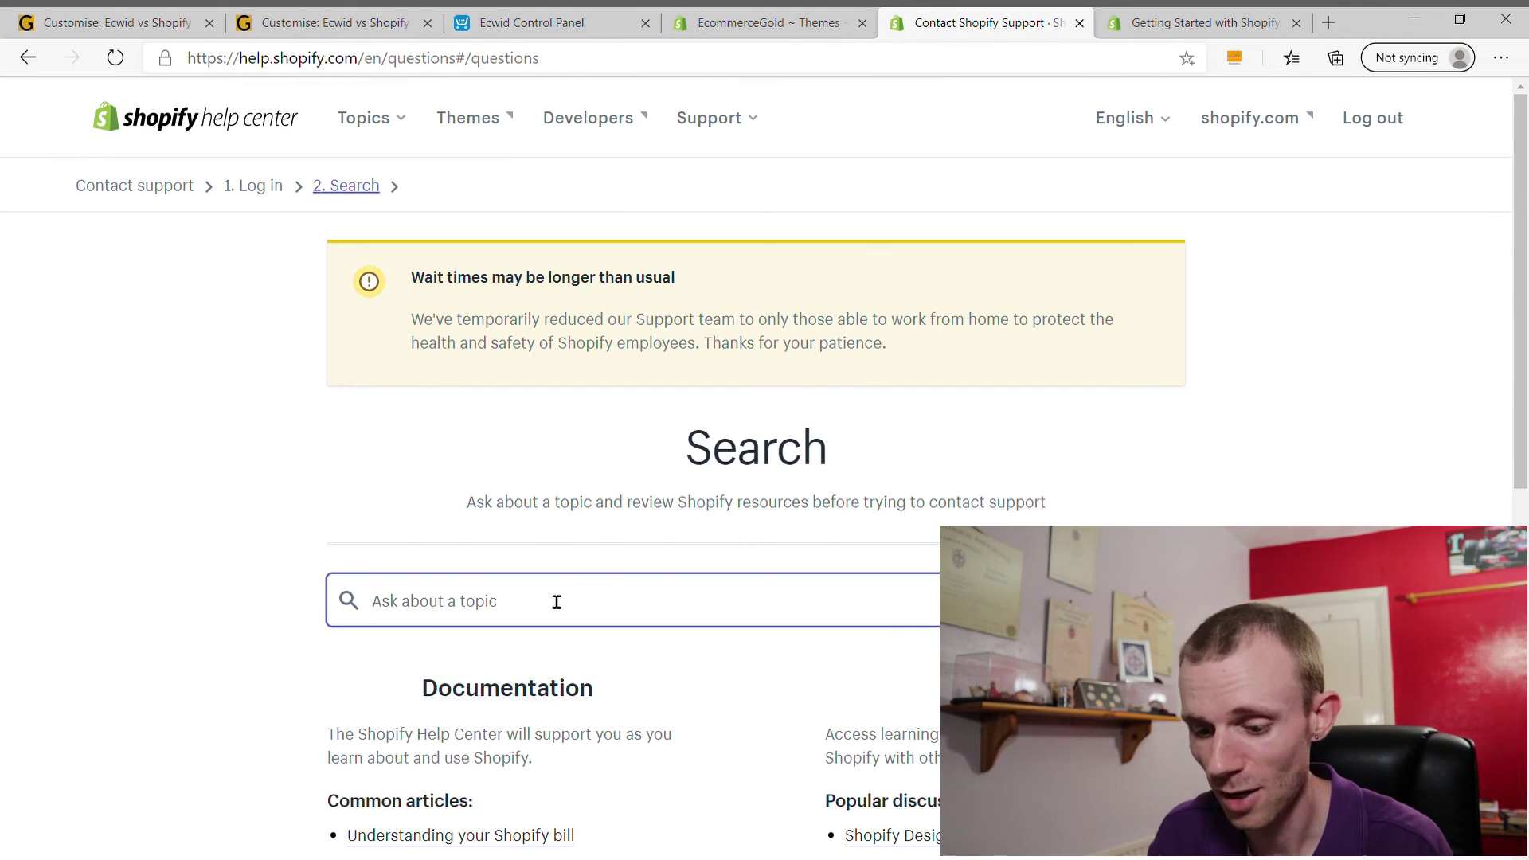
- Search the support topics for "contact" and open the retail support team's contact options
type("contact")
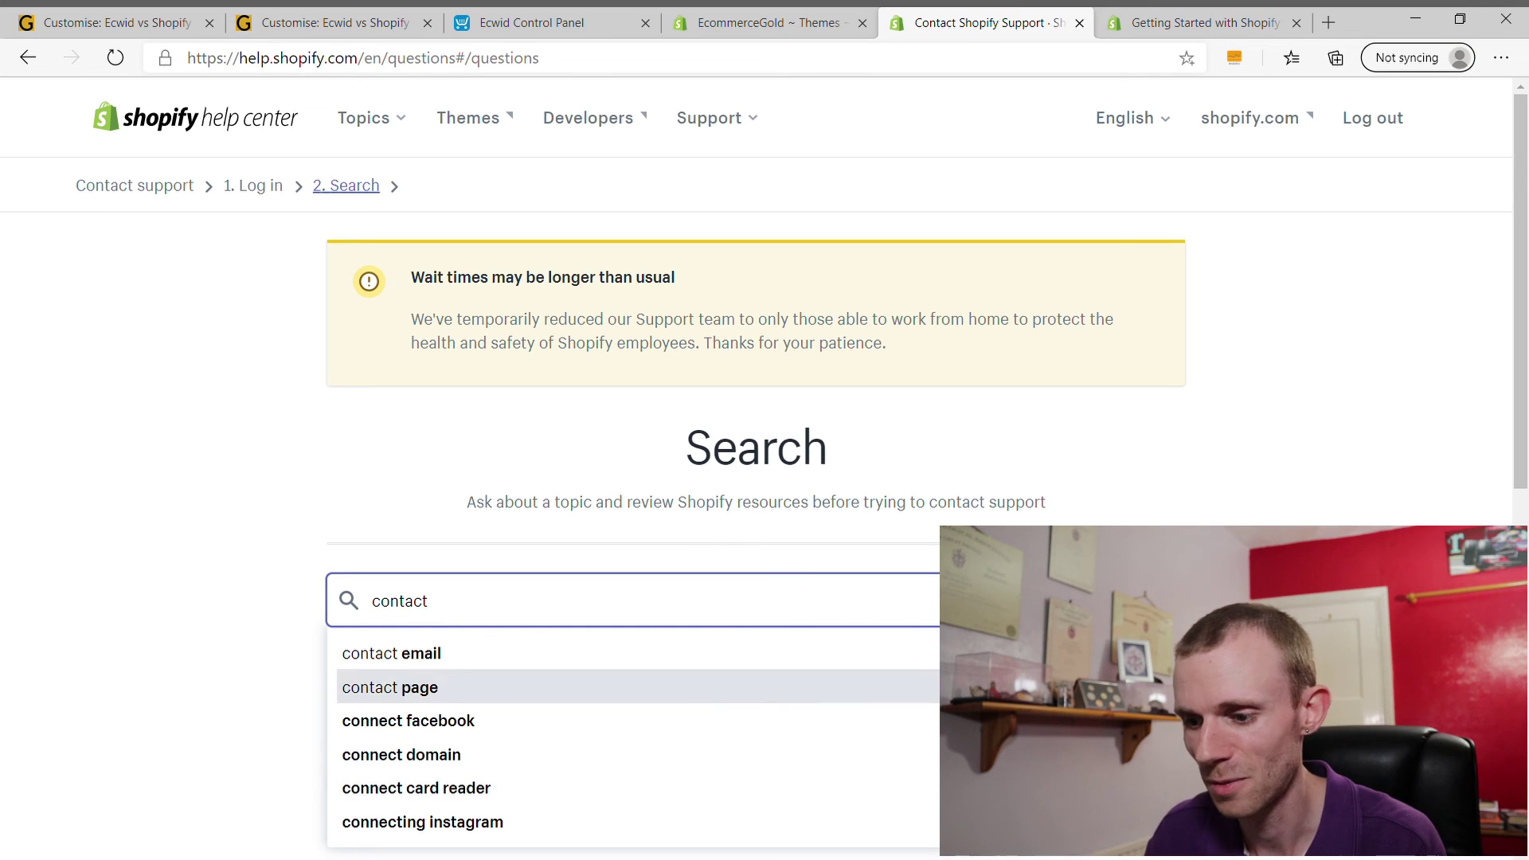
key("Return")
scroll(304, 358, "down", 8)
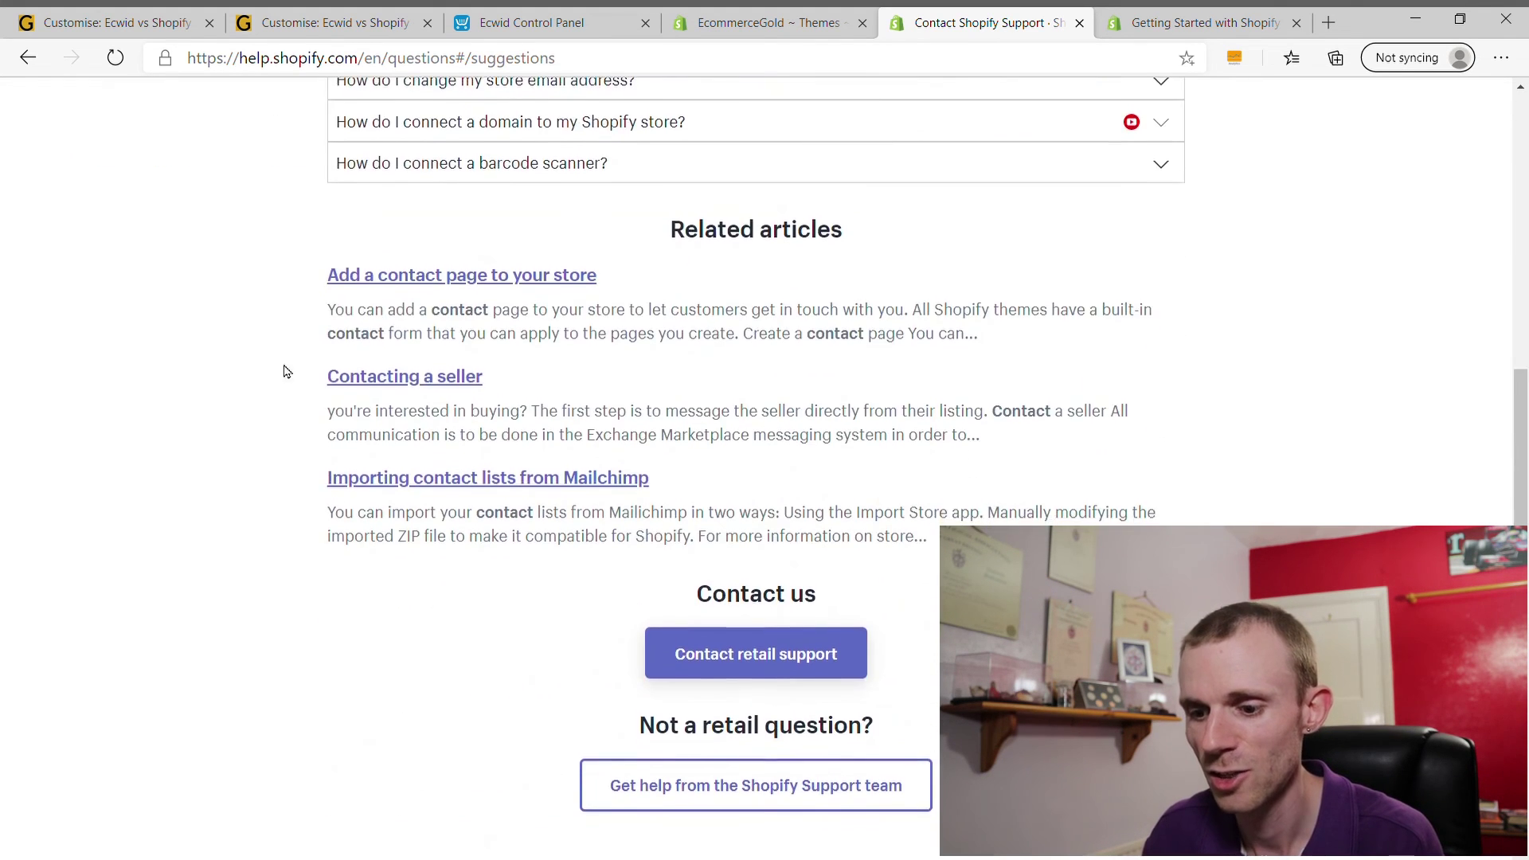
scroll(284, 371, "down", 4)
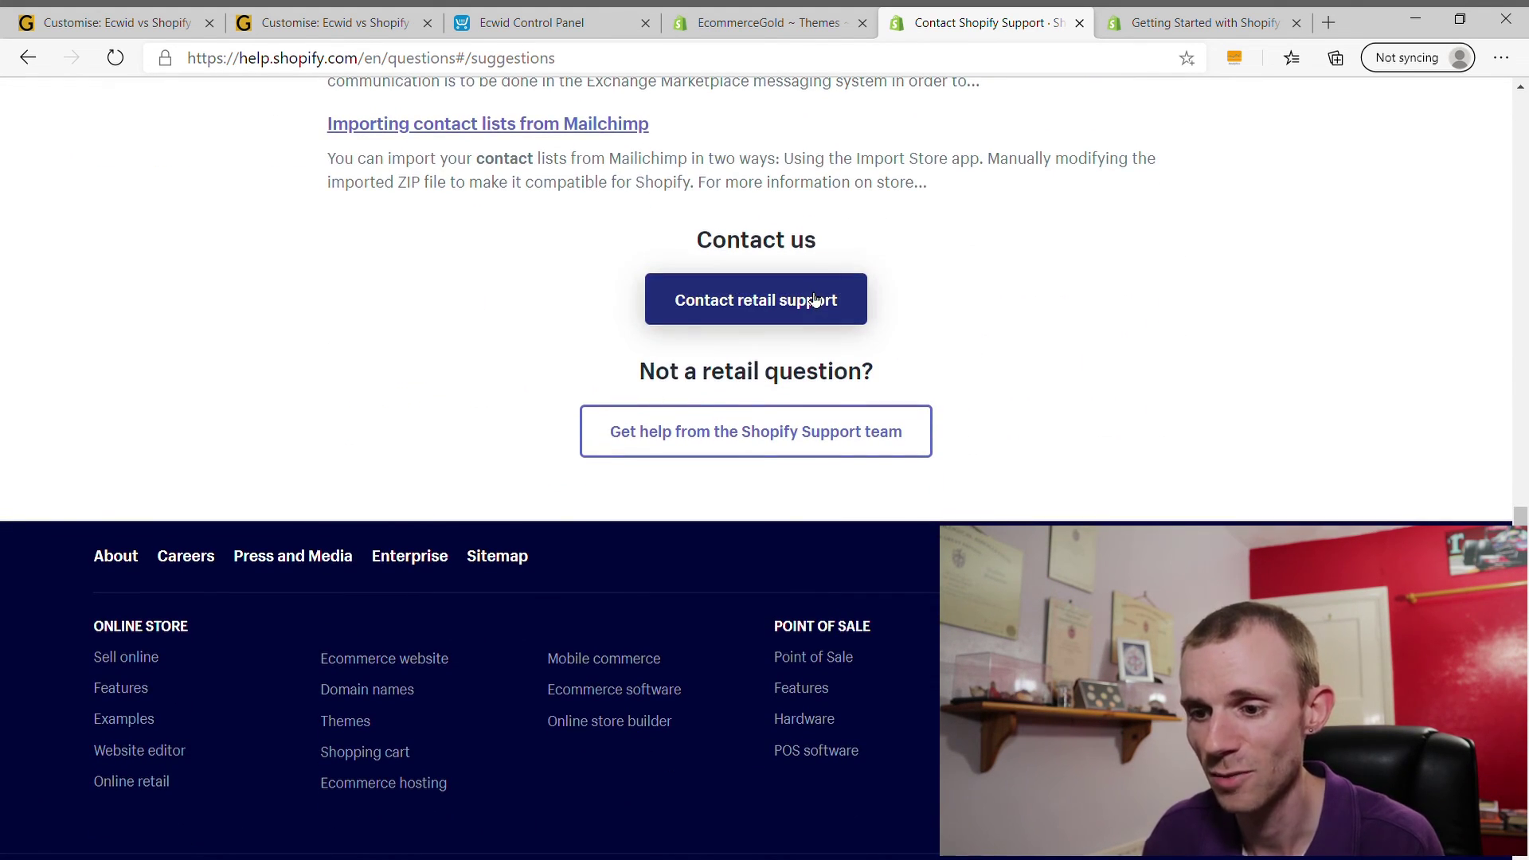
left_click(814, 300)
scroll(266, 403, "down", 5)
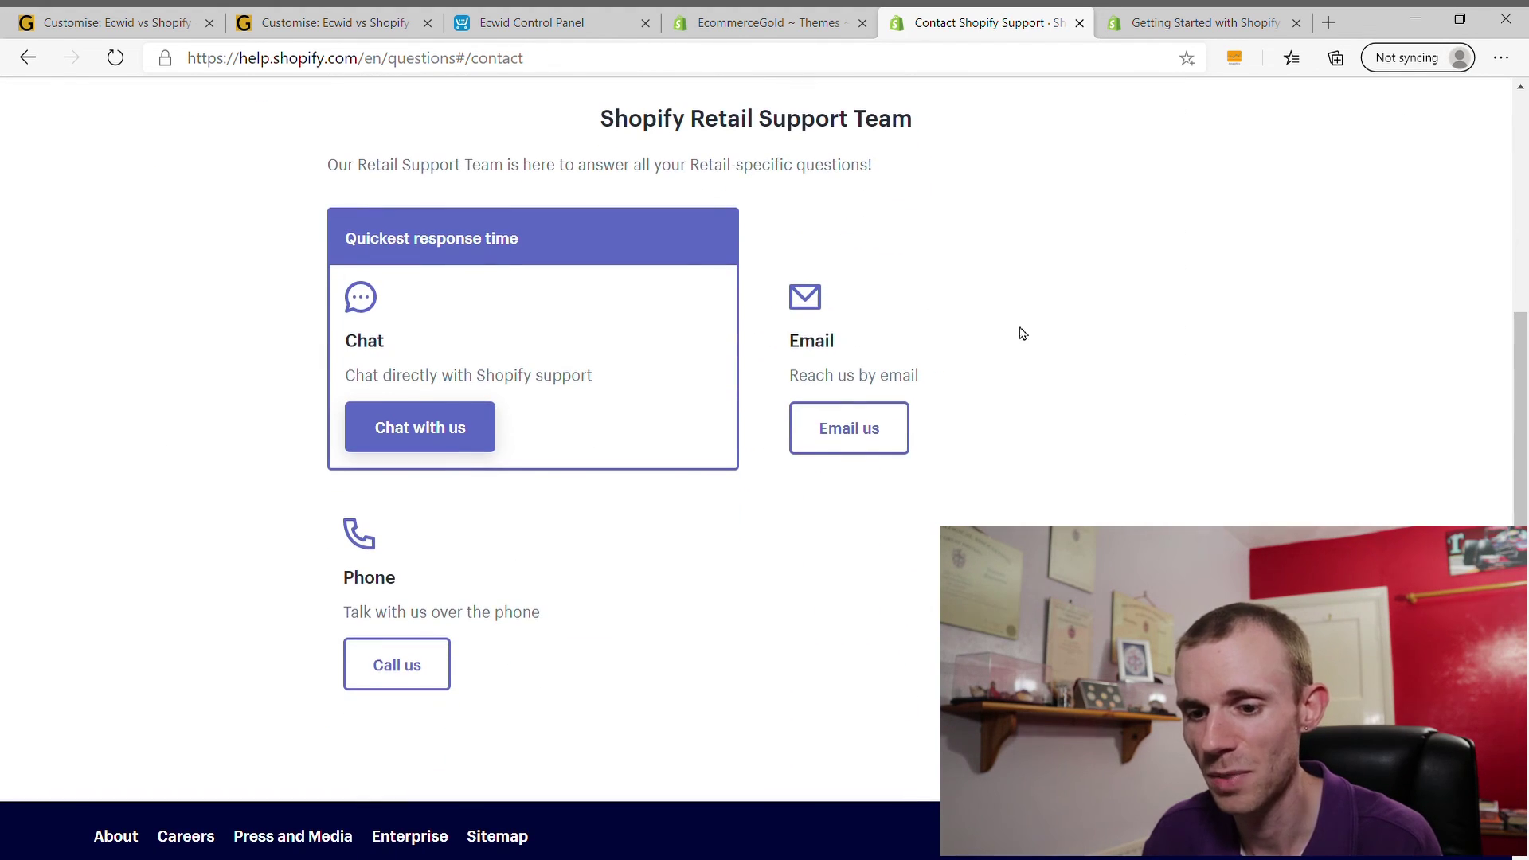